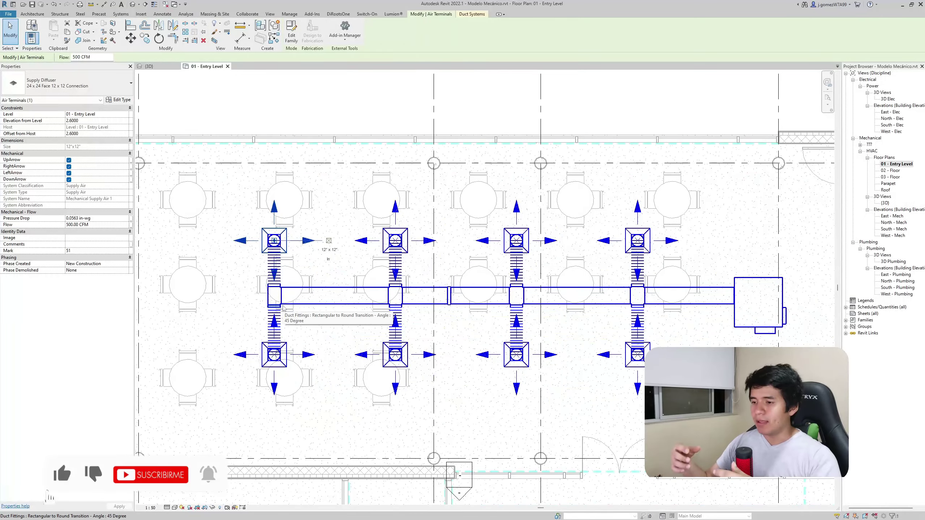
- Clear the air terminal selection and select the VAV unit at the duct end to inspect it
key(Escape)
scroll(302, 315, down, 5)
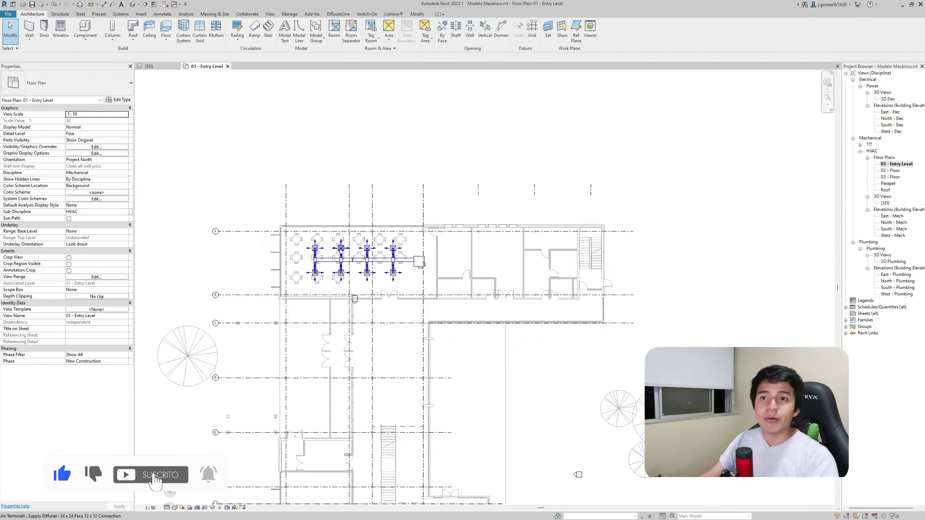
scroll(302, 315, up, 3)
scroll(296, 310, up, 2)
scroll(297, 311, up, 2)
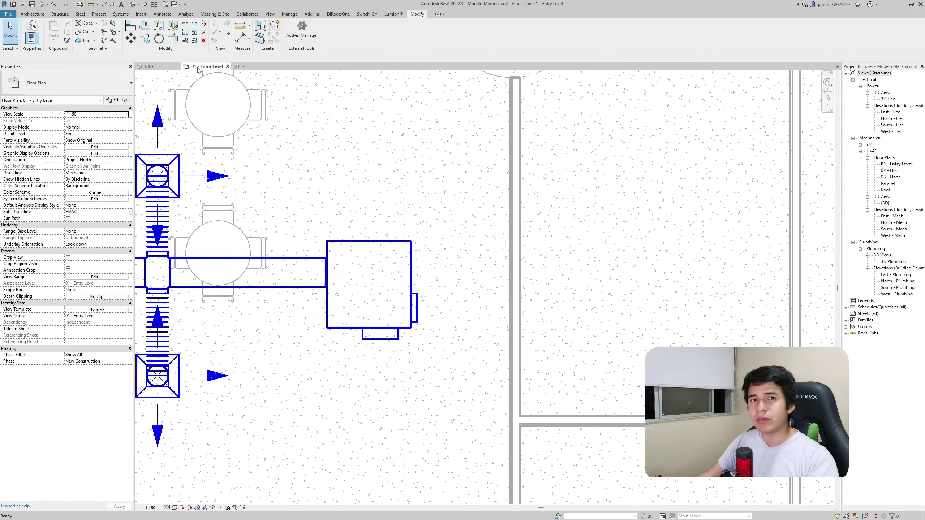
click(382, 306)
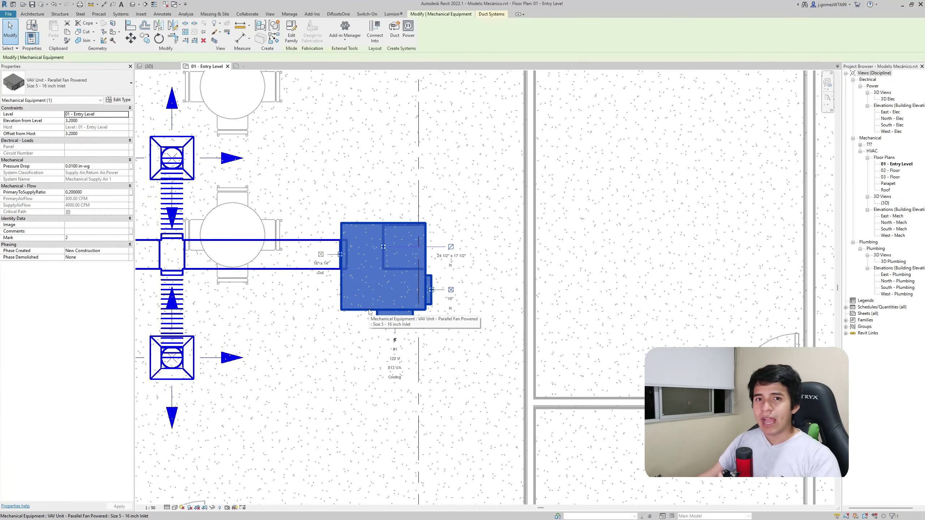
click(118, 100)
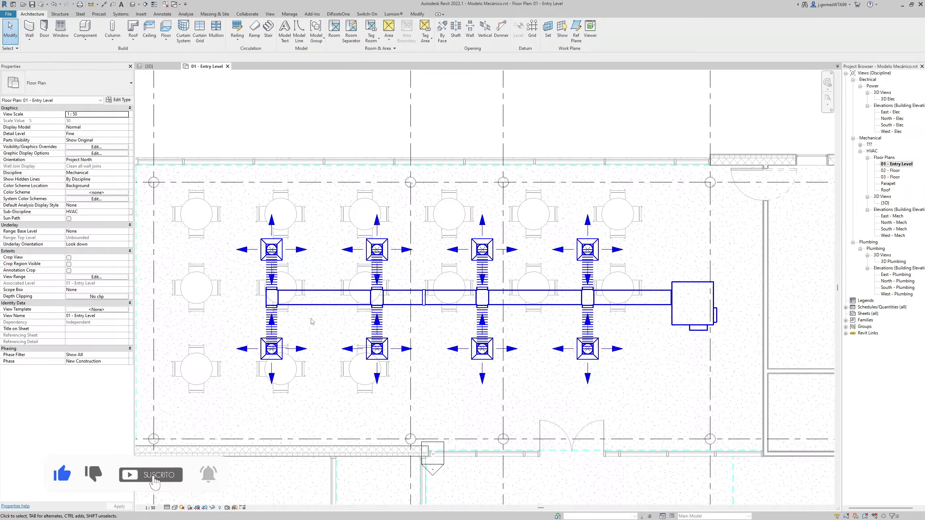
- Pan and zoom around the plan to review the duct diffusers and main duct run
scroll(312, 322, up, 2)
scroll(288, 324, down, 1)
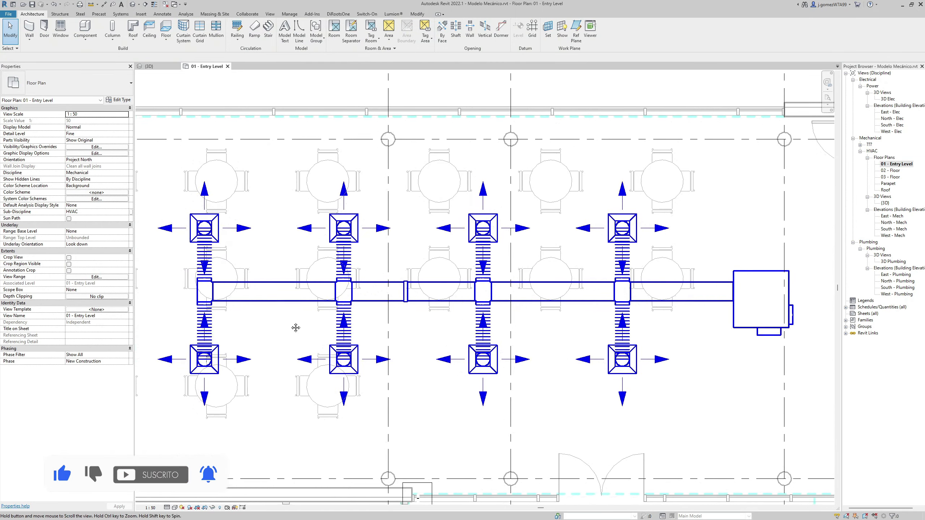
scroll(295, 324, down, 5)
scroll(565, 474, up, 1)
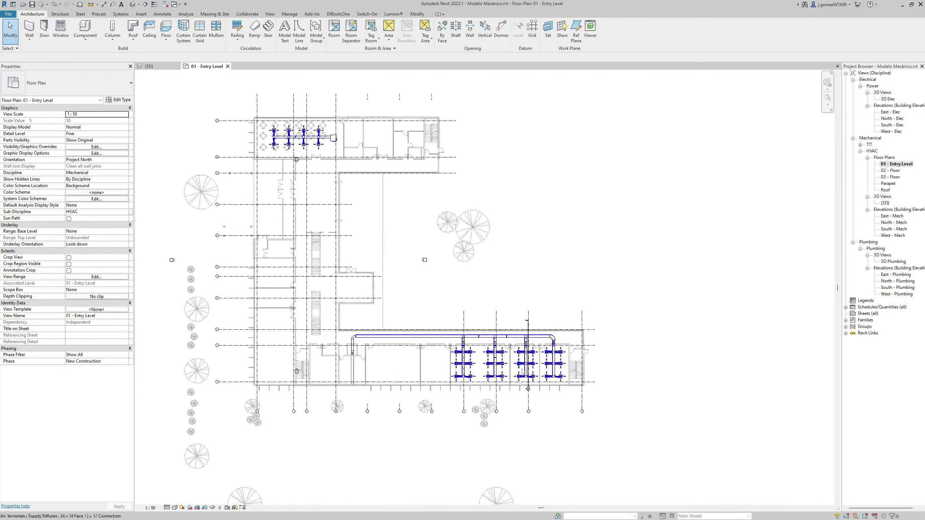
scroll(564, 474, up, 4)
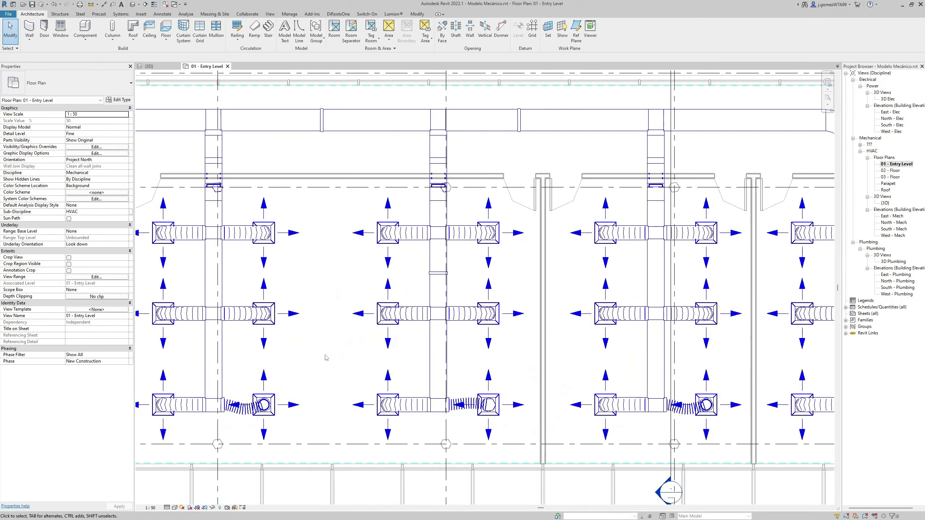
scroll(316, 368, up, 3)
scroll(470, 241, up, 1)
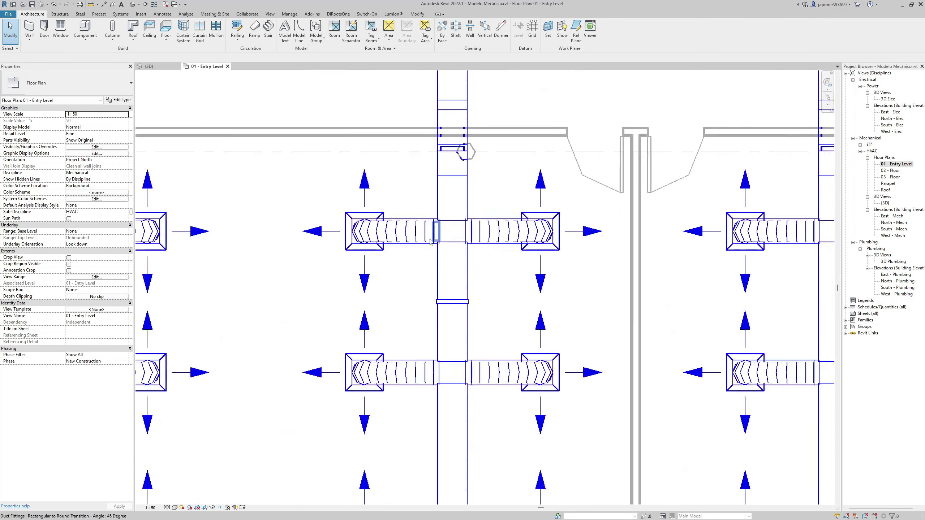
scroll(448, 243, up, 4)
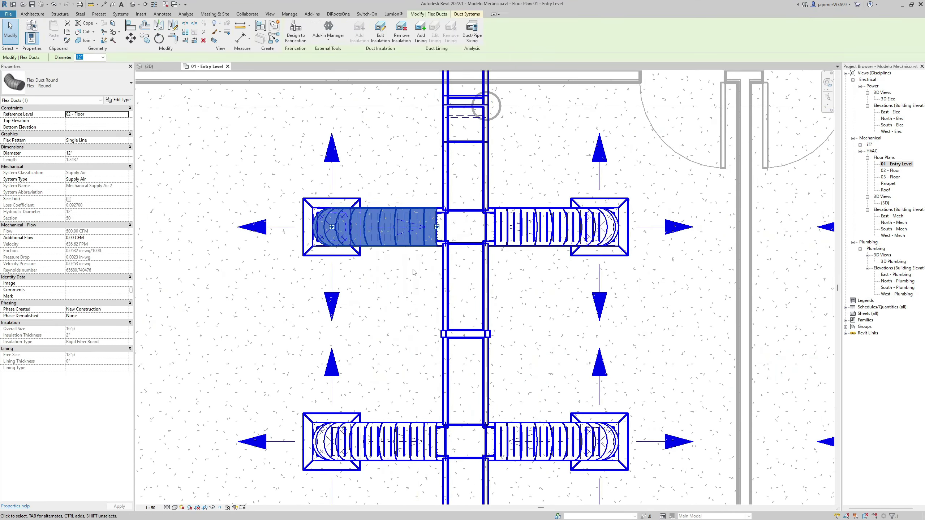
scroll(418, 264, down, 3)
scroll(364, 255, down, 4)
scroll(342, 247, down, 2)
scroll(343, 247, down, 2)
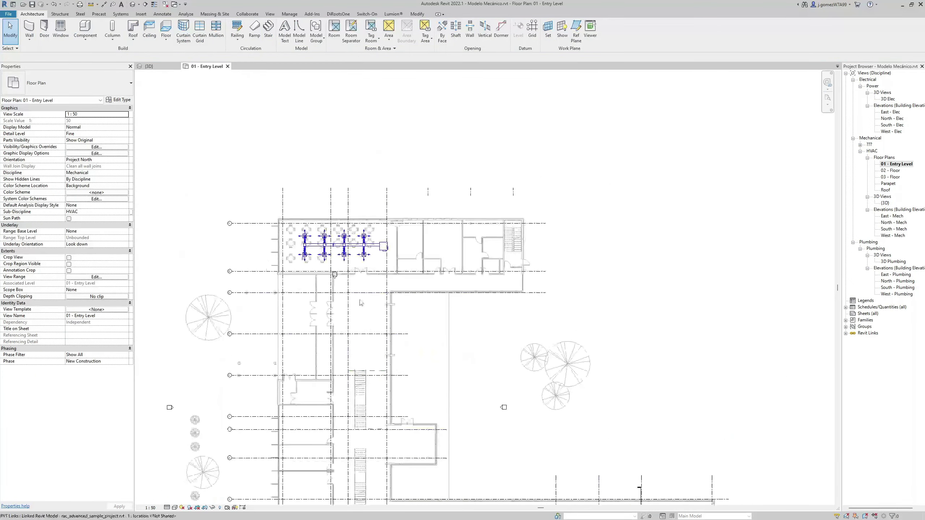
scroll(302, 277, up, 3)
scroll(298, 279, up, 5)
scroll(298, 279, up, 1)
middle_drag(293, 287, 298, 279)
scroll(298, 280, down, 1)
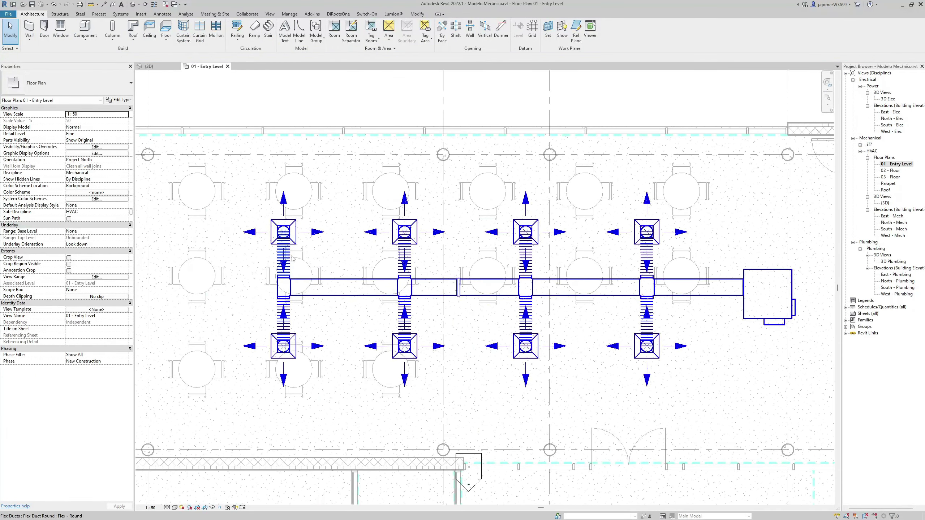
scroll(299, 281, down, 3)
scroll(320, 296, down, 3)
scroll(343, 311, down, 2)
scroll(346, 312, up, 8)
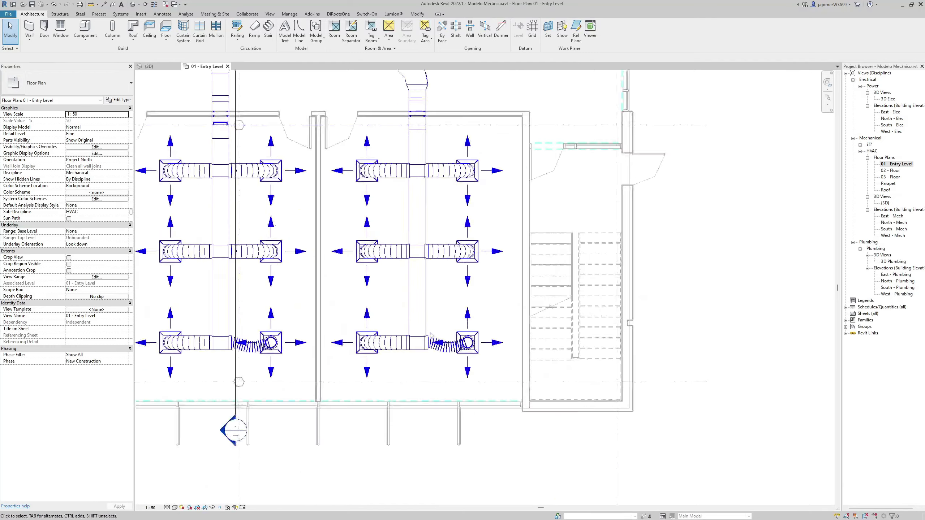
scroll(385, 334, up, 3)
scroll(383, 220, down, 3)
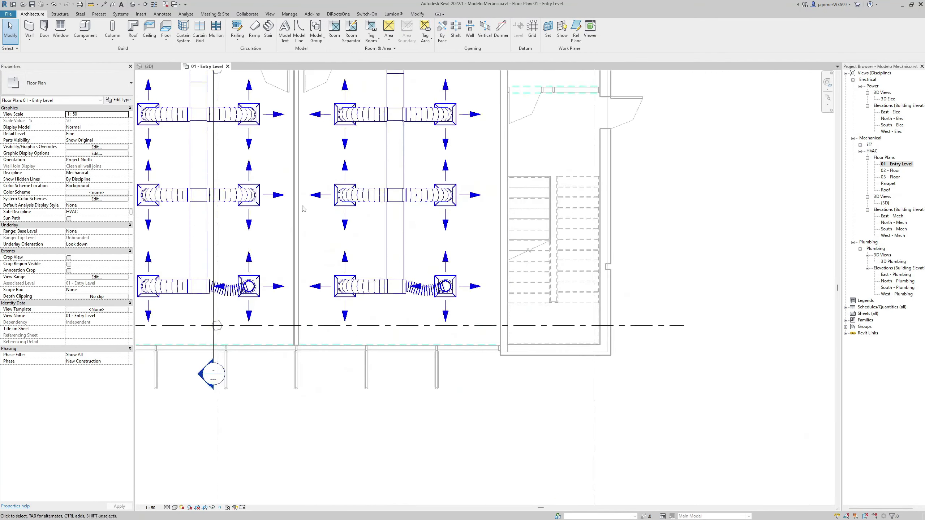
scroll(362, 320, down, 3)
scroll(361, 335, down, 2)
middle_drag(362, 335, 546, 483)
scroll(546, 483, down, 4)
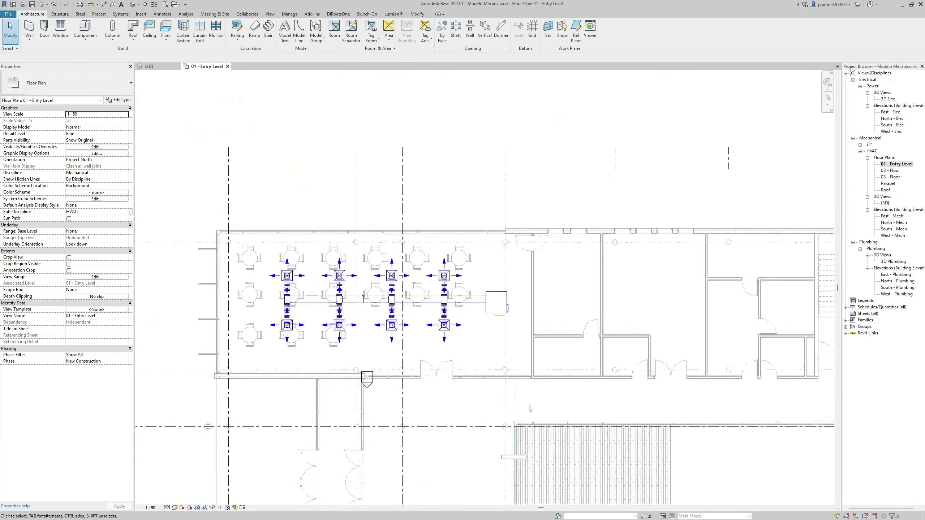
scroll(328, 334, up, 1)
scroll(328, 333, up, 2)
scroll(328, 333, up, 2)
scroll(326, 330, up, 1)
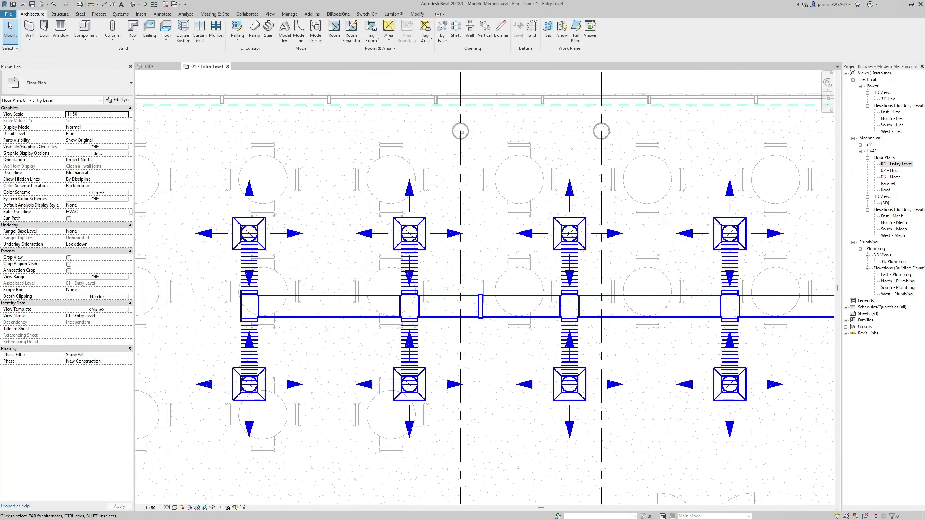
scroll(310, 338, down, 1)
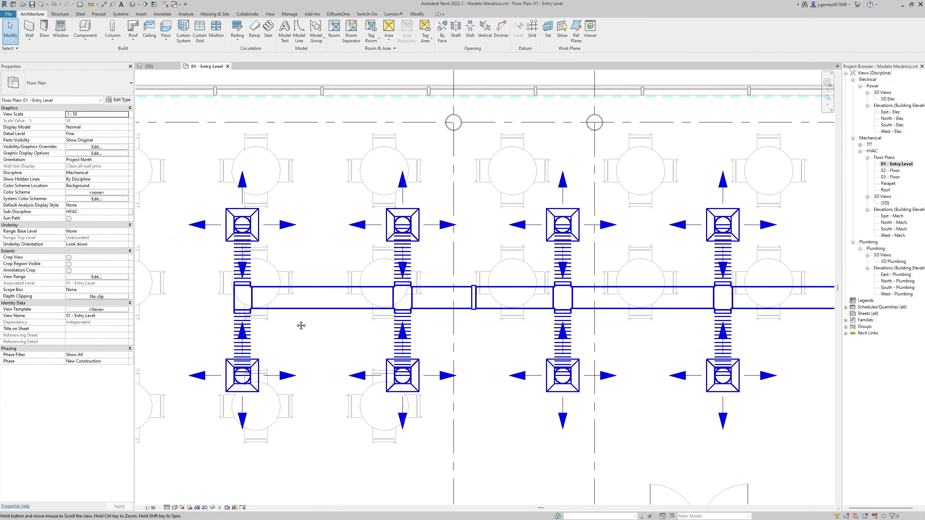
scroll(287, 322, down, 1)
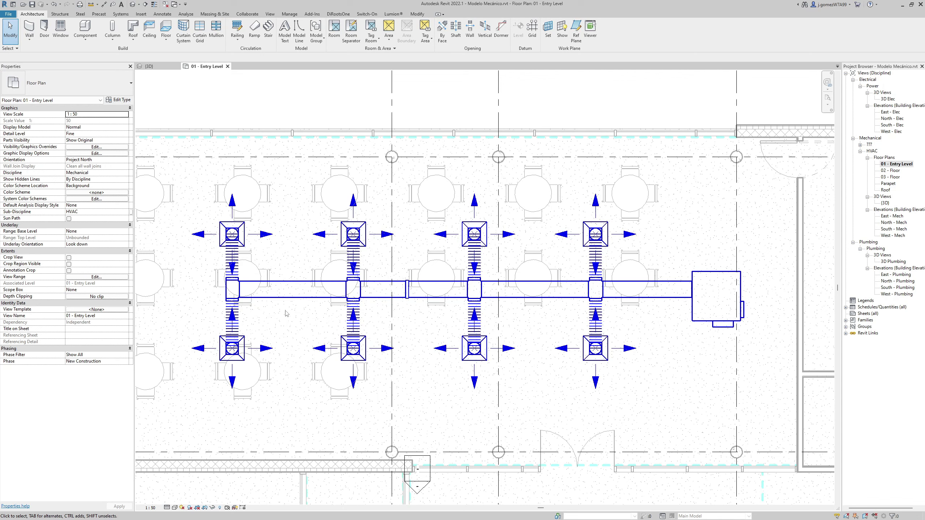
middle_drag(281, 314, 299, 314)
scroll(310, 308, up, 2)
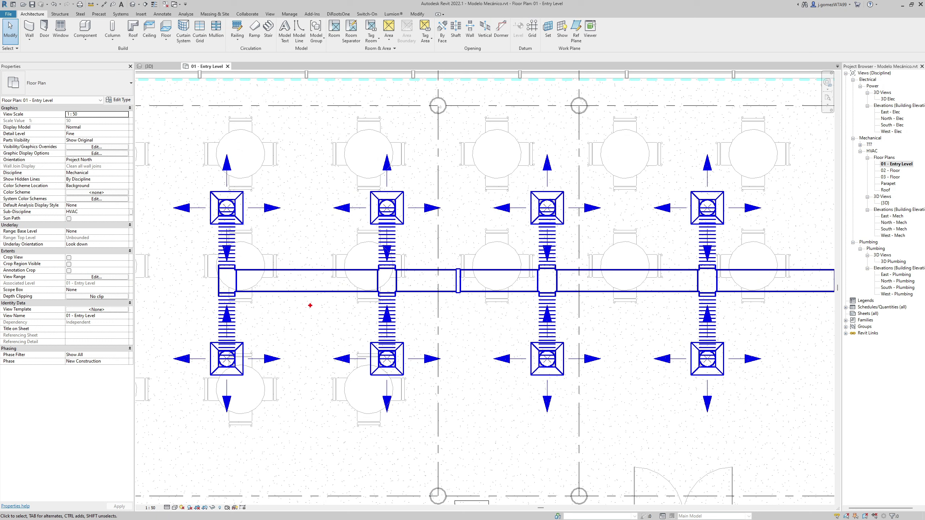
drag(315, 314, 315, 352)
- Enter the text 10"X10", followed by DAMPE
text(10x)
text(x10")
text(DIF.0)
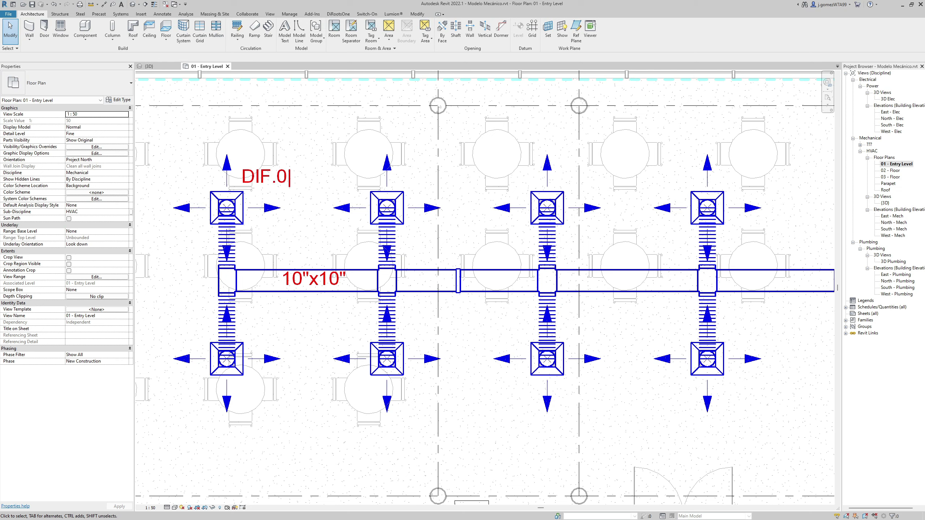
key(BackSpace)
text(10"X10")
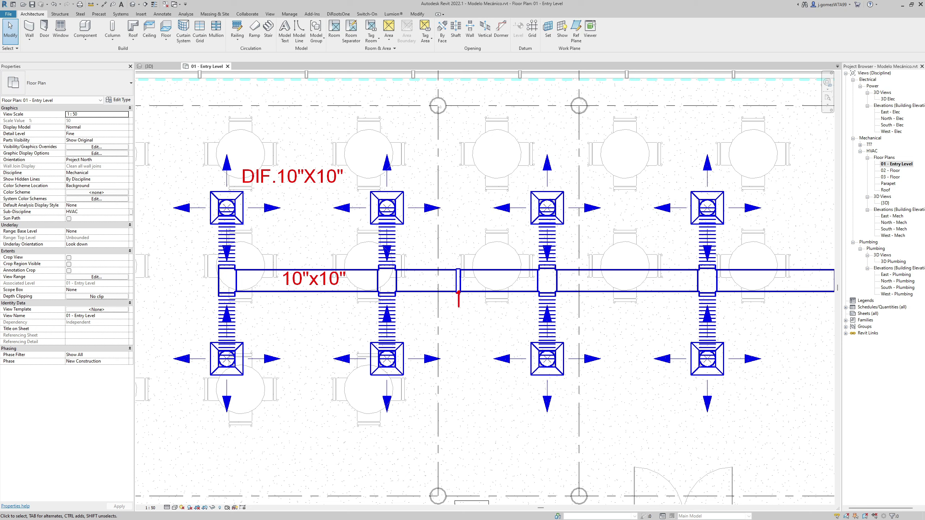
text(DA)
text(MPE)
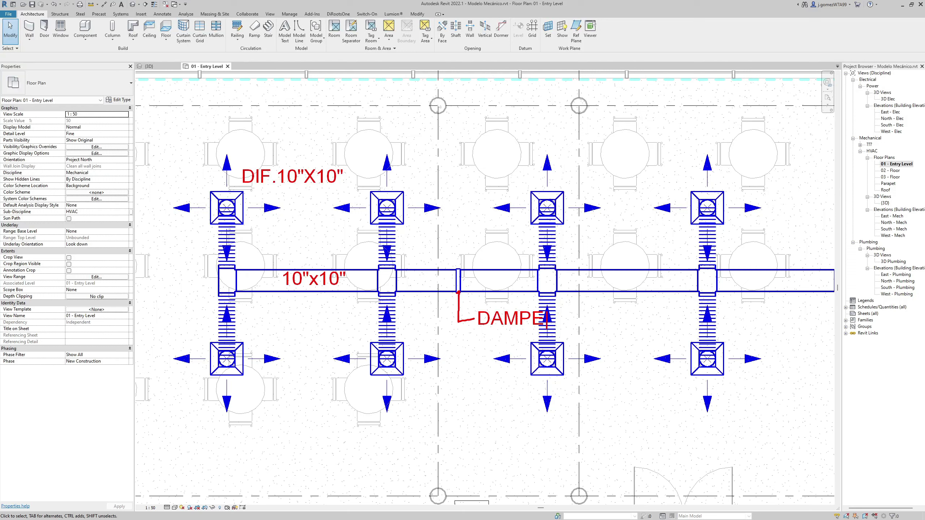
- Bring the VAV unit area into view and enter C-01
scroll(339, 327, down, 2)
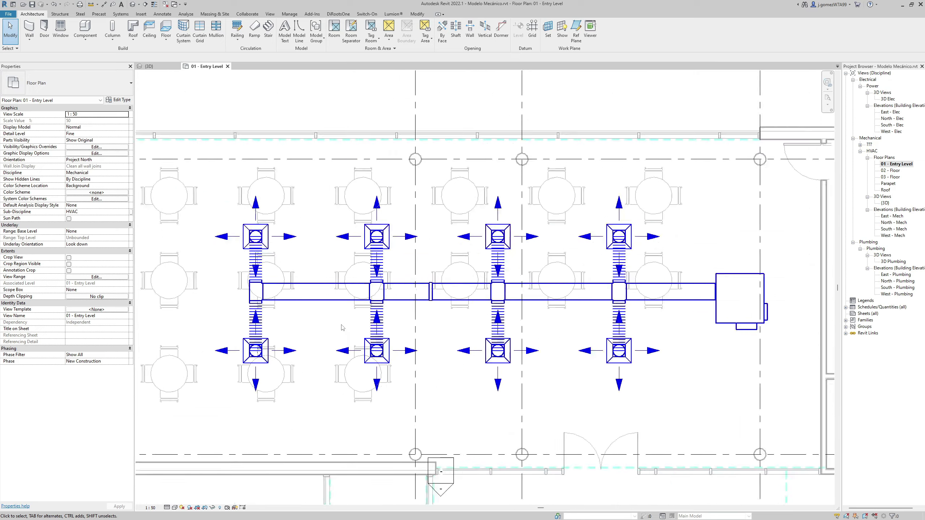
scroll(338, 327, down, 1)
scroll(338, 326, up, 1)
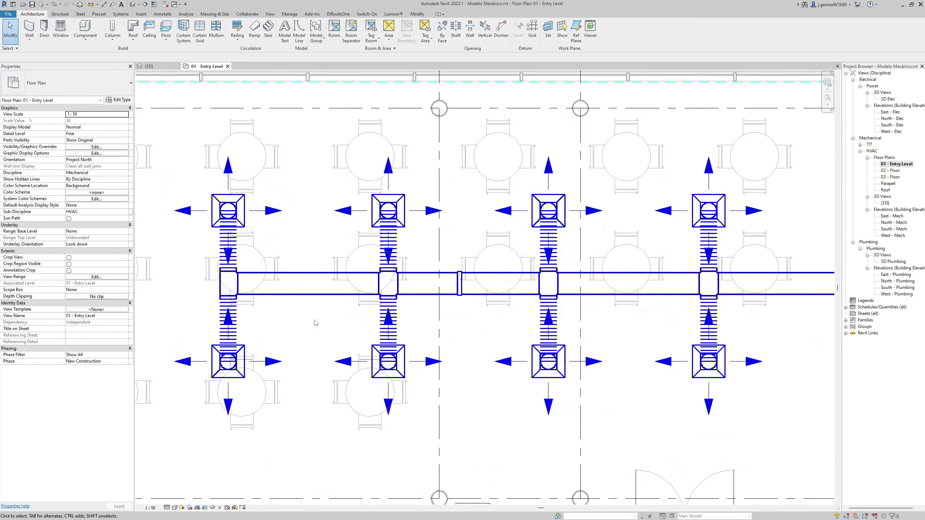
scroll(314, 322, up, 1)
scroll(278, 347, down, 1)
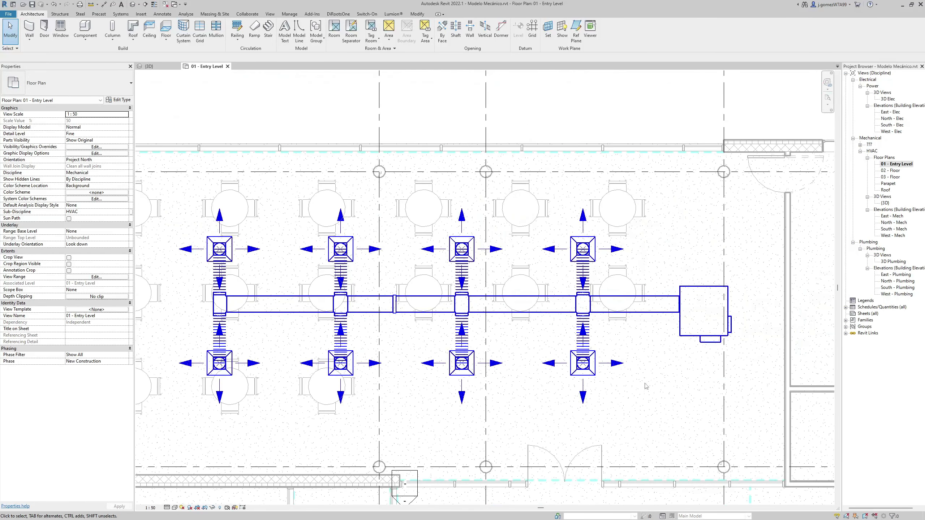
drag(681, 345, 746, 369)
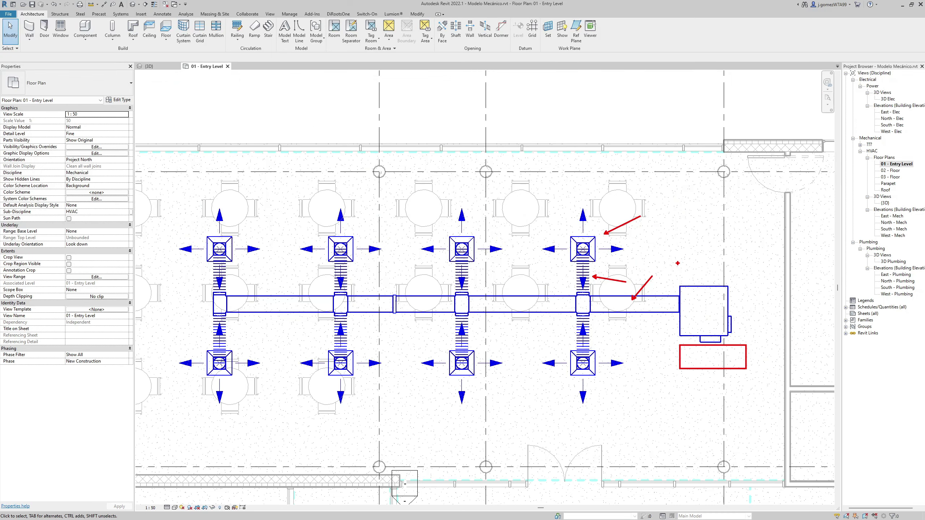
middle_drag(692, 289, 445, 277)
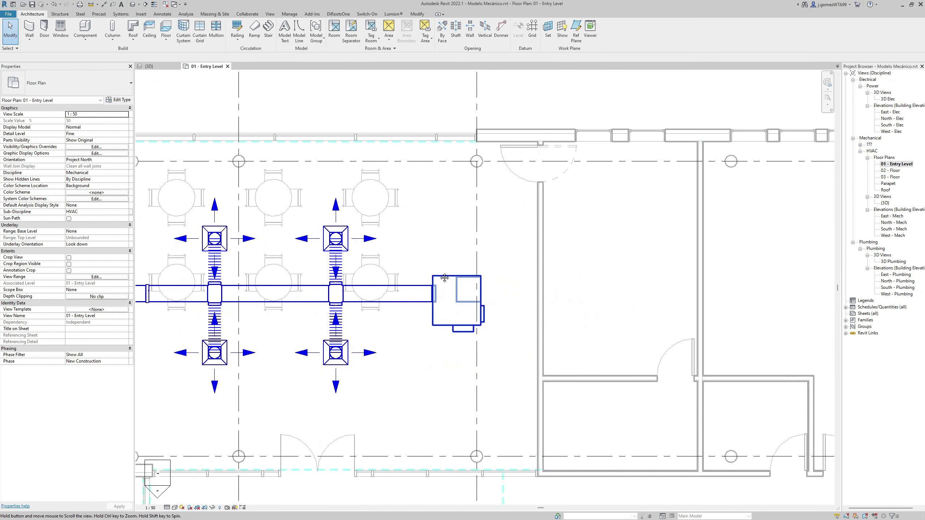
scroll(445, 277, up, 2)
scroll(421, 256, up, 1)
scroll(421, 289, down, 2)
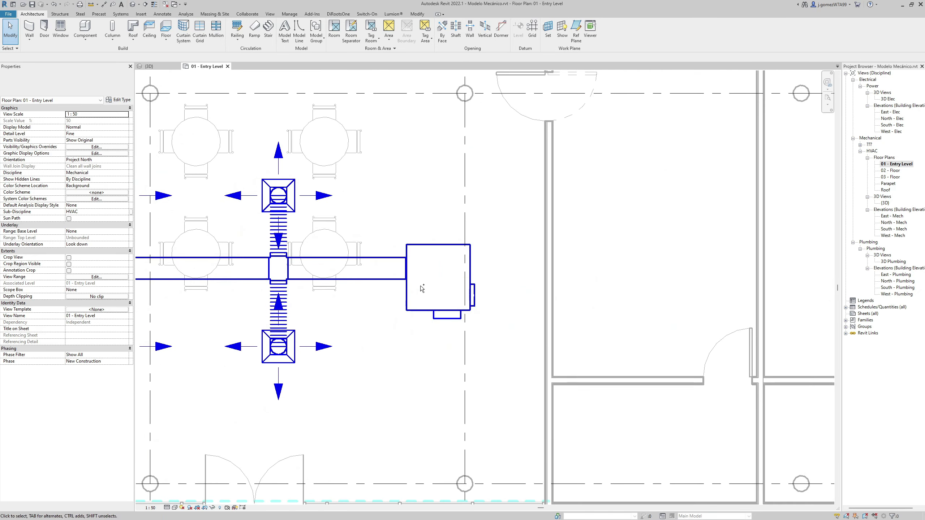
key(ctrl+2)
key(t)
text(F)
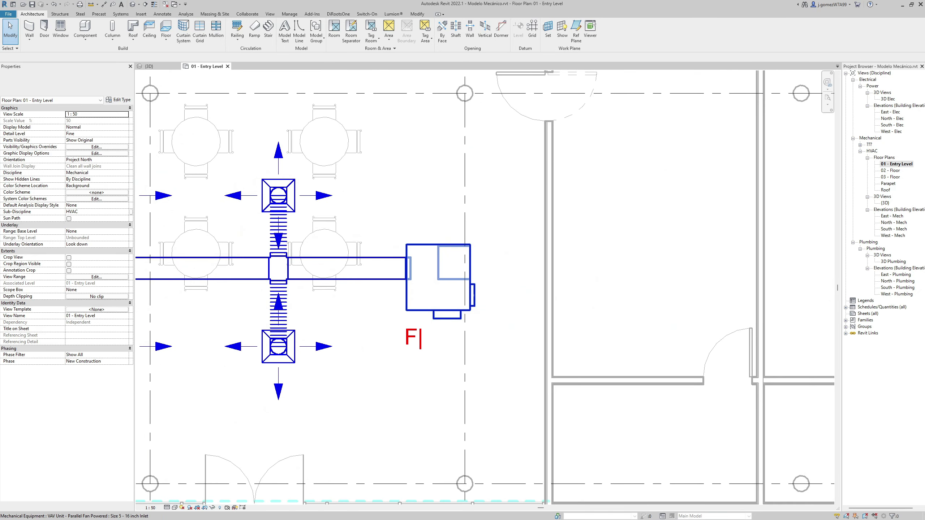
text(C-01)
key(Escape)
- Select the VAV unit and toggle the Properties palette
scroll(437, 313, up, 1)
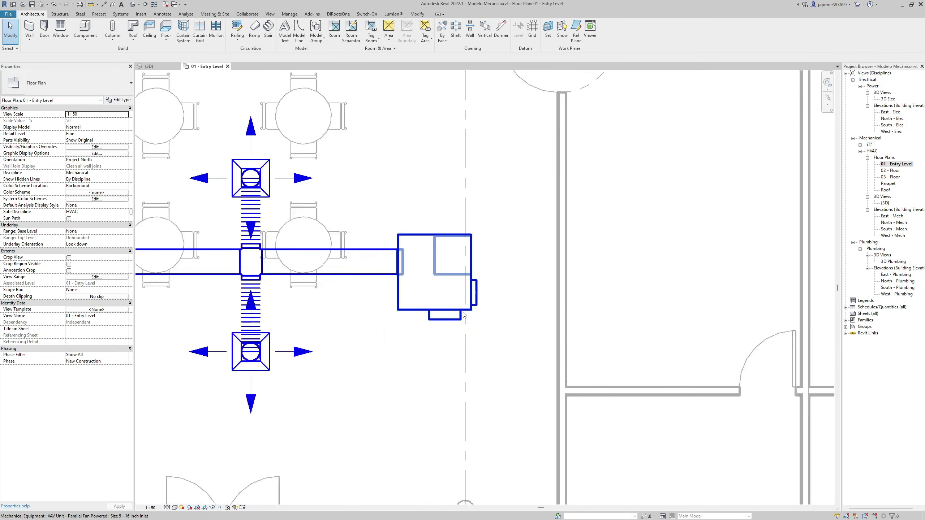
scroll(419, 320, up, 1)
click(398, 330)
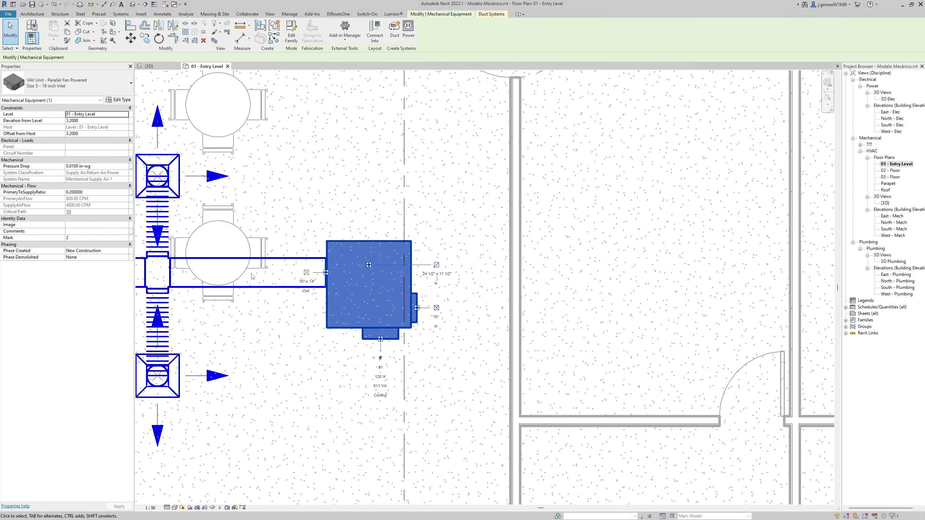
key(ctrl+1)
key(t)
mouse_move(9, 113)
ctrl+mouse_down()
mouse_move(109, 118)
mouse_move(194, 140)
ctrl+mouse_up()
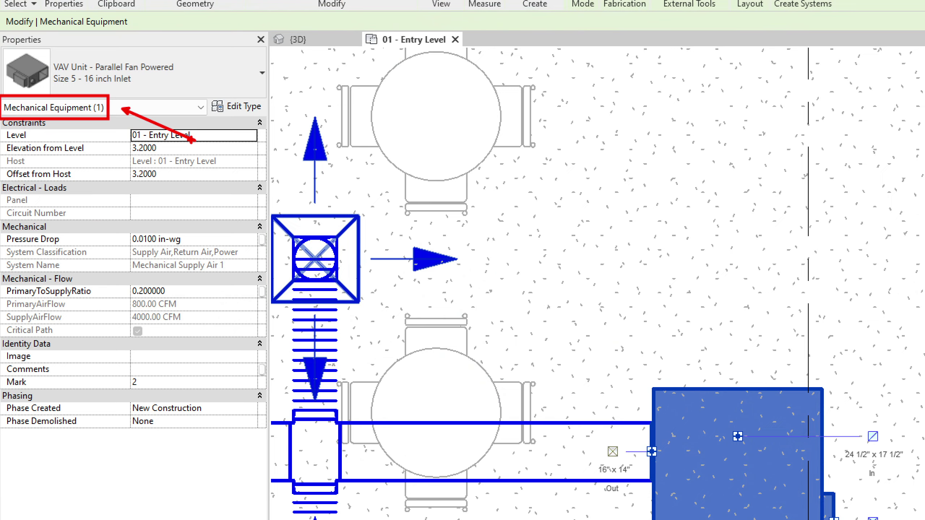
key(Escape)
key(Escape)
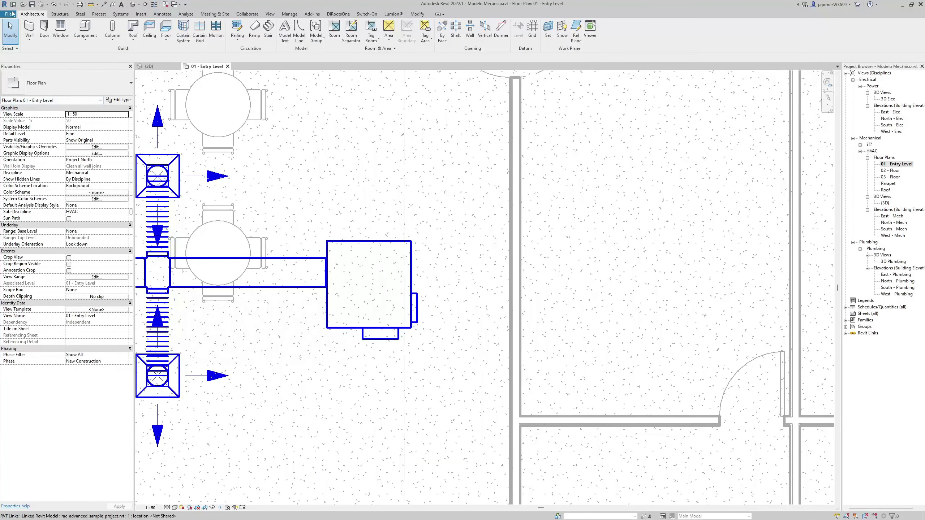
- Create a new annotation symbol family from Annotations\Metric Generic Tag.rft
click(8, 13)
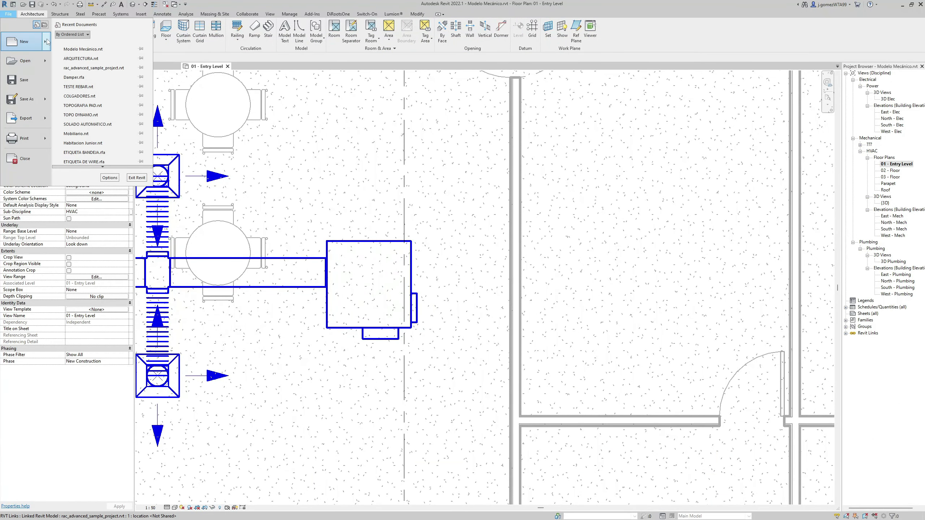
mouse_move(25, 42)
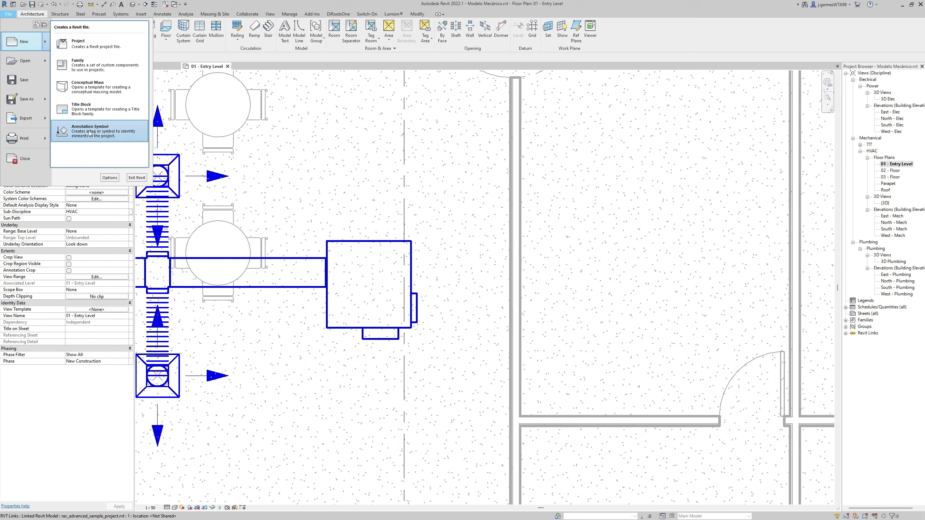
key(ctrl+1)
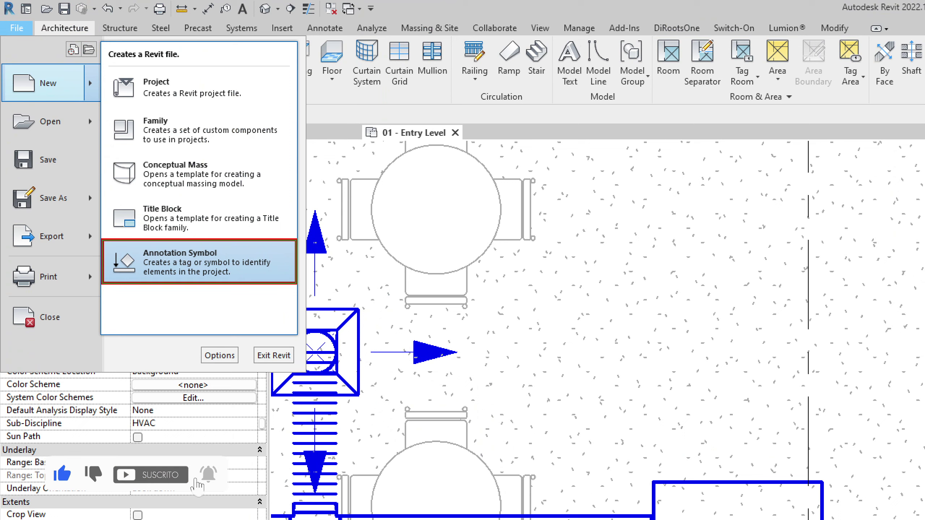
ctrl+shift+drag(308, 262, 384, 251)
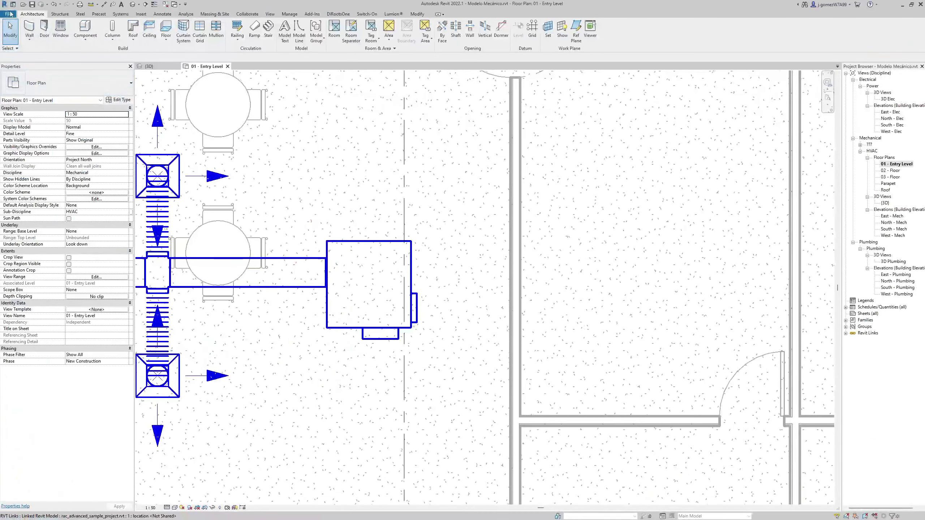
click(9, 14)
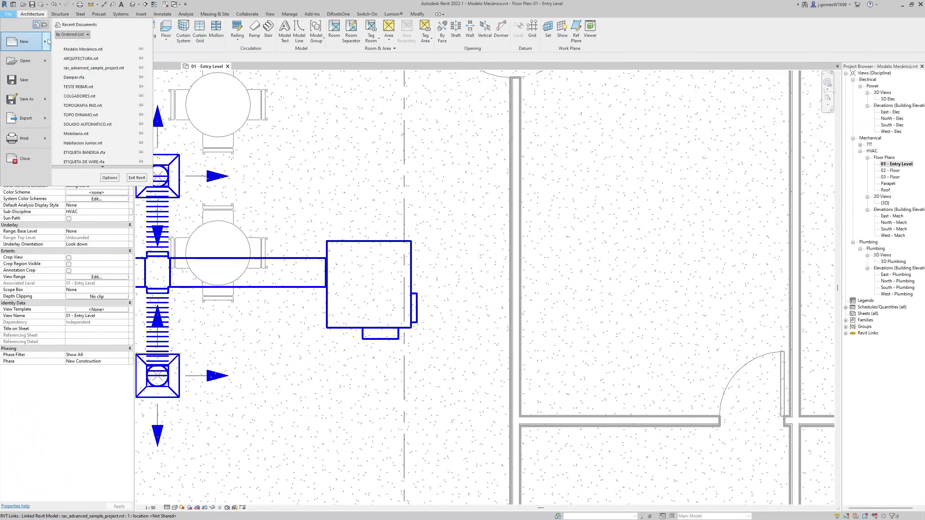
click(107, 134)
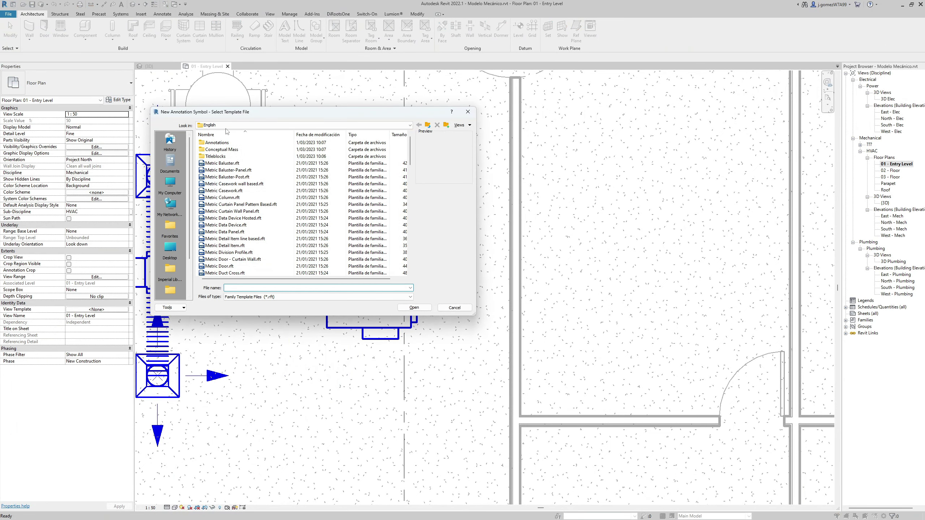
double_click(223, 143)
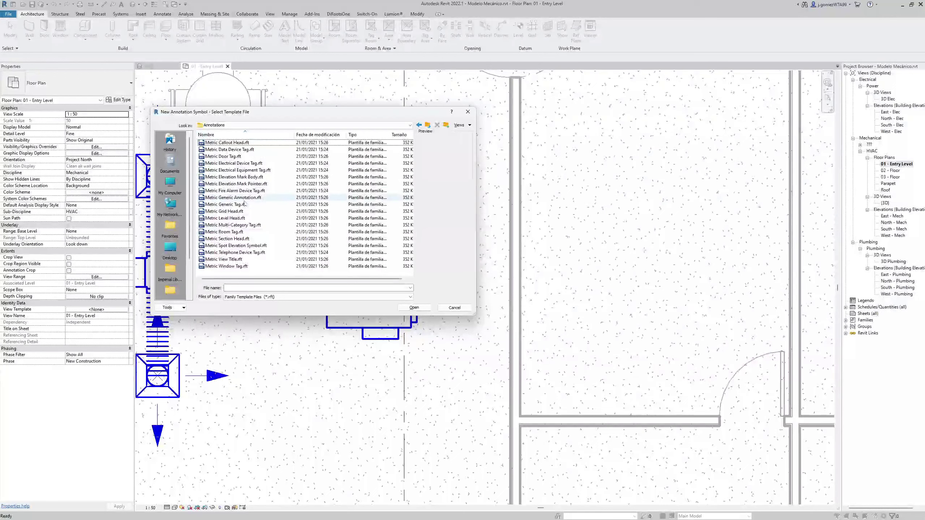
click(260, 203)
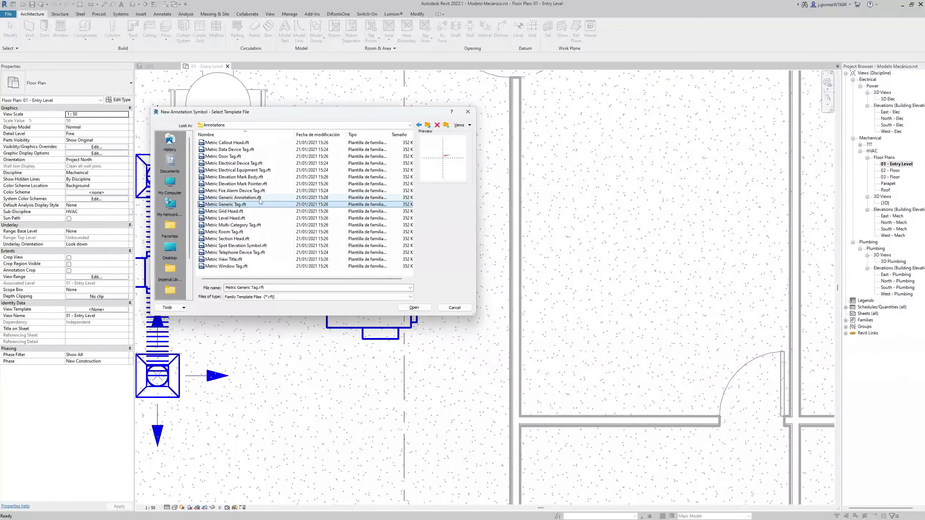
click(419, 308)
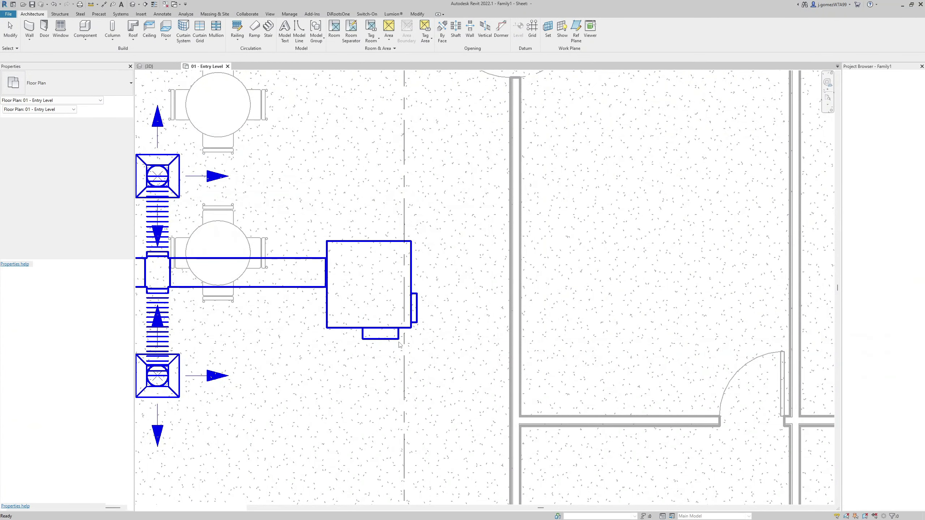
- Delete the template's instruction note and bring back the Properties palette
scroll(460, 289, up, 3)
click(492, 256)
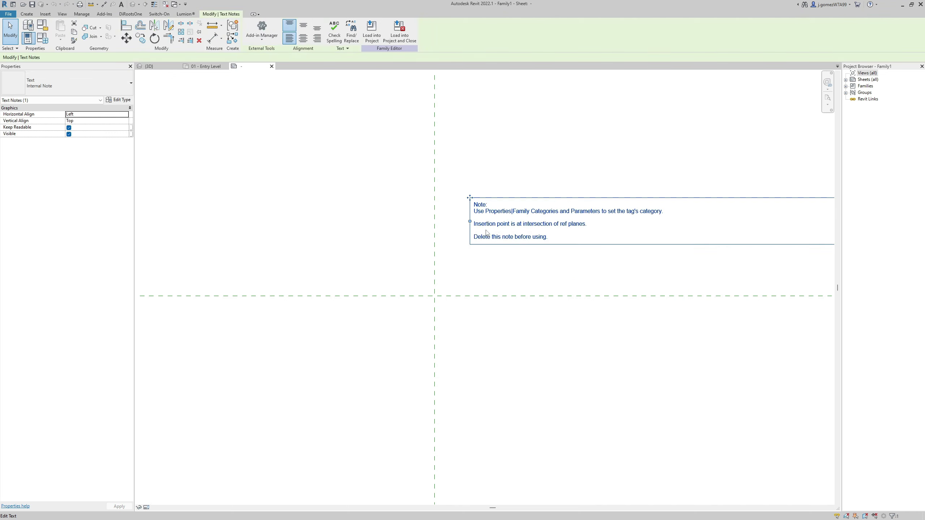
key(ctrl+1)
key(Delete)
middle_drag(390, 257, 407, 264)
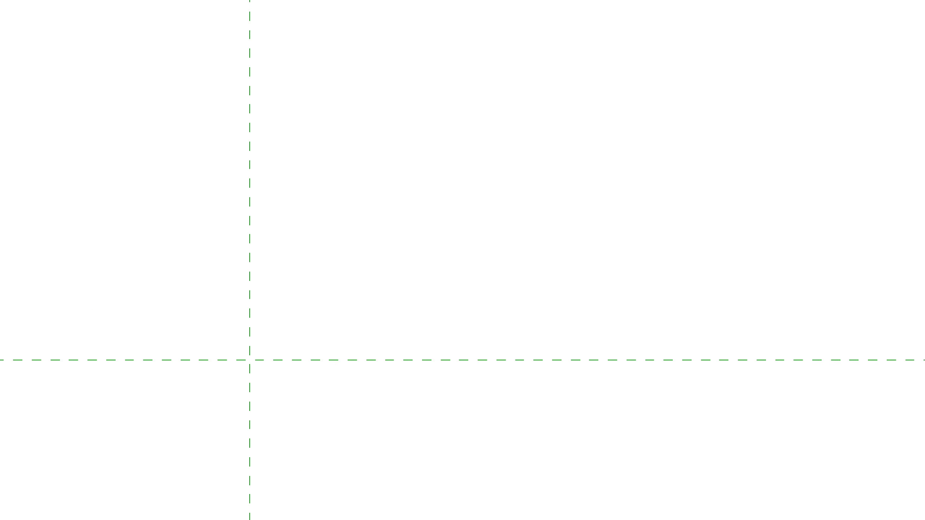
right_click(229, 281)
click(269, 409)
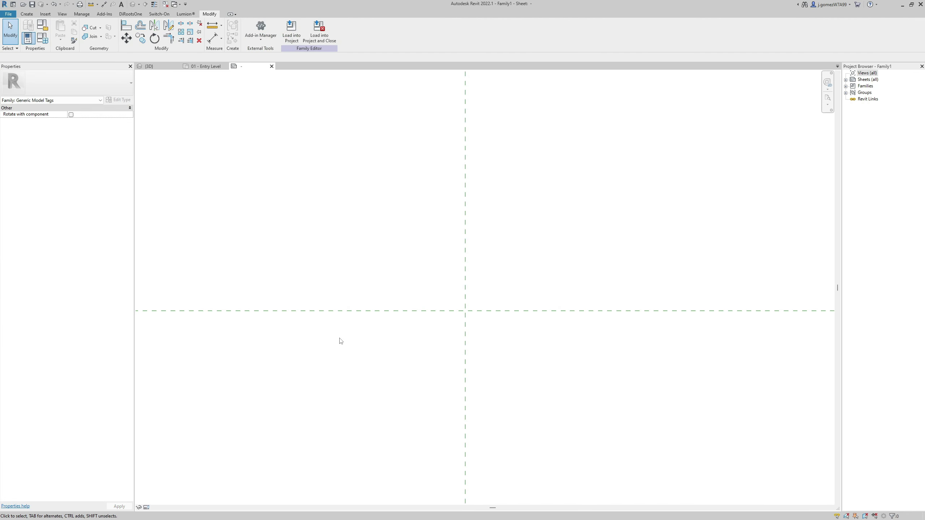
mouse_move(419, 296)
middle_down()
mouse_move(368, 299)
mouse_move(405, 269)
middle_up()
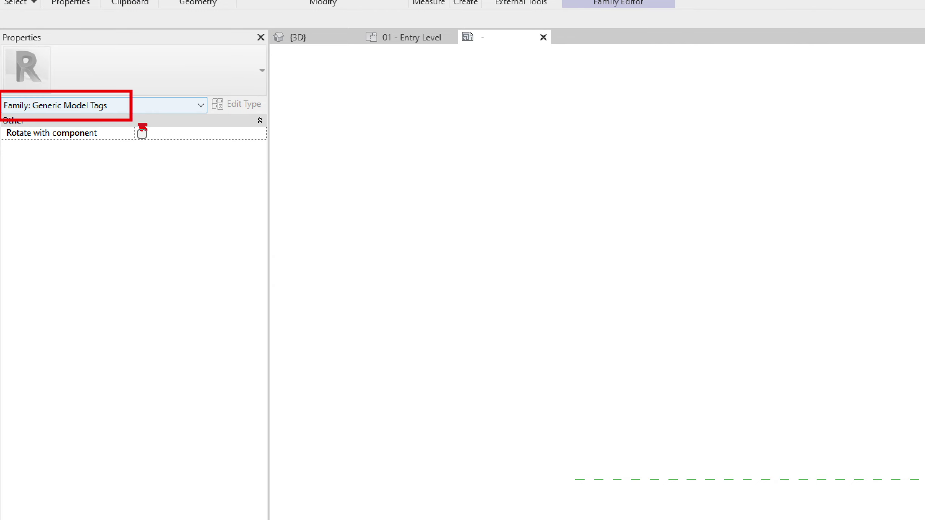
click(203, 67)
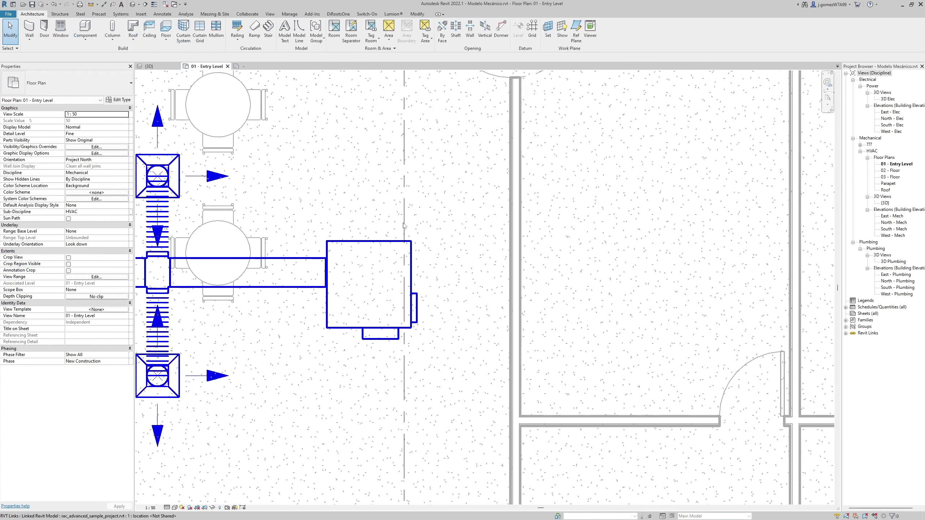
click(402, 246)
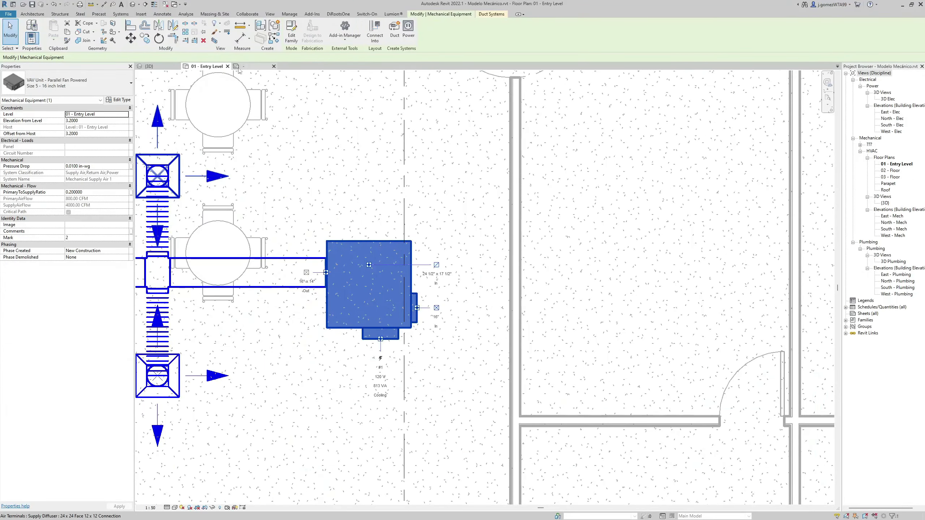
click(239, 68)
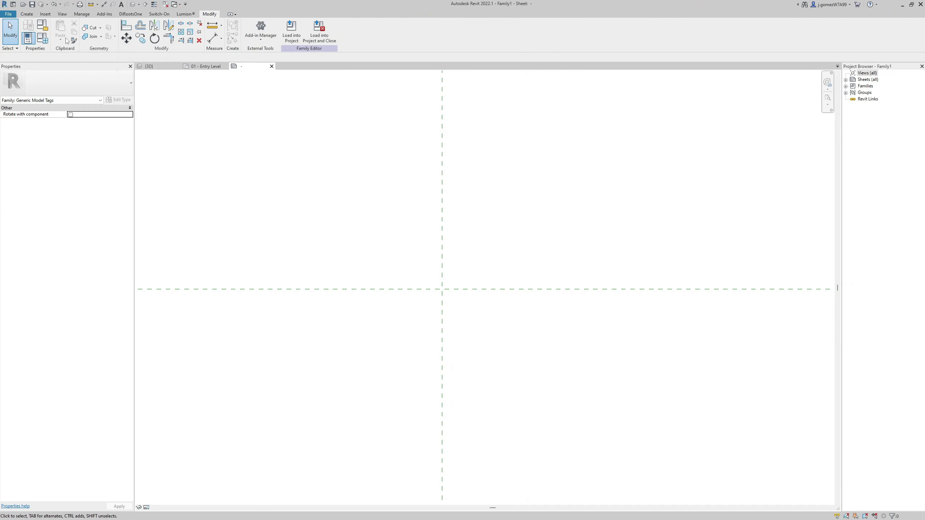
- Set the family category to Mechanical Equipment Tags, then return to the 01 - Entry Level plan
click(42, 25)
click(500, 117)
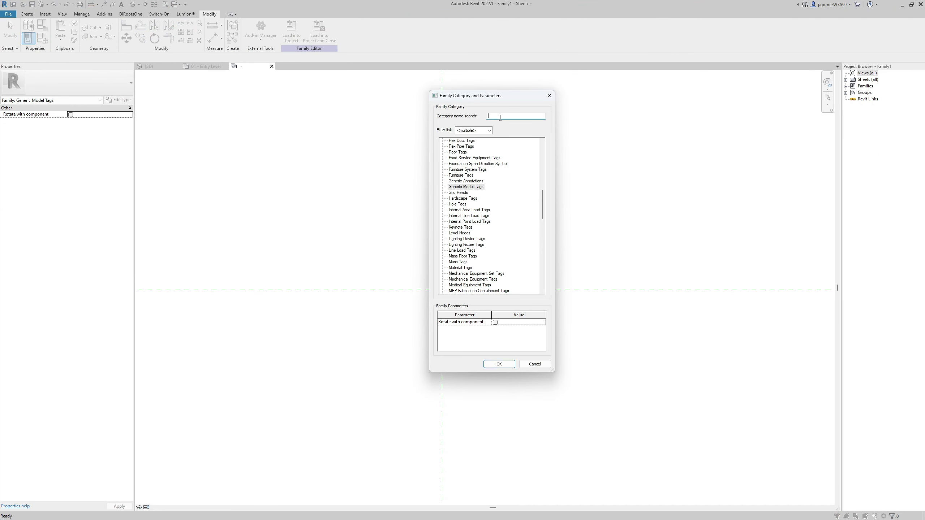
text(mech)
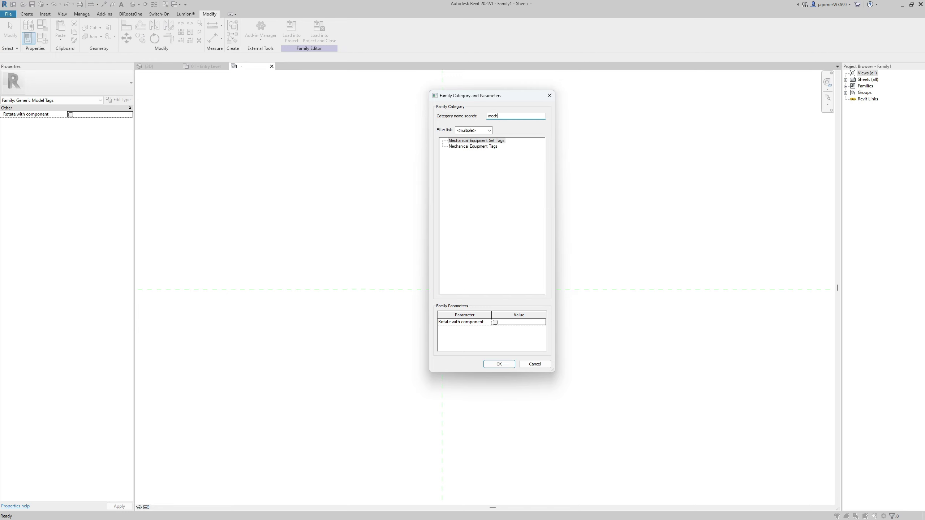
click(488, 146)
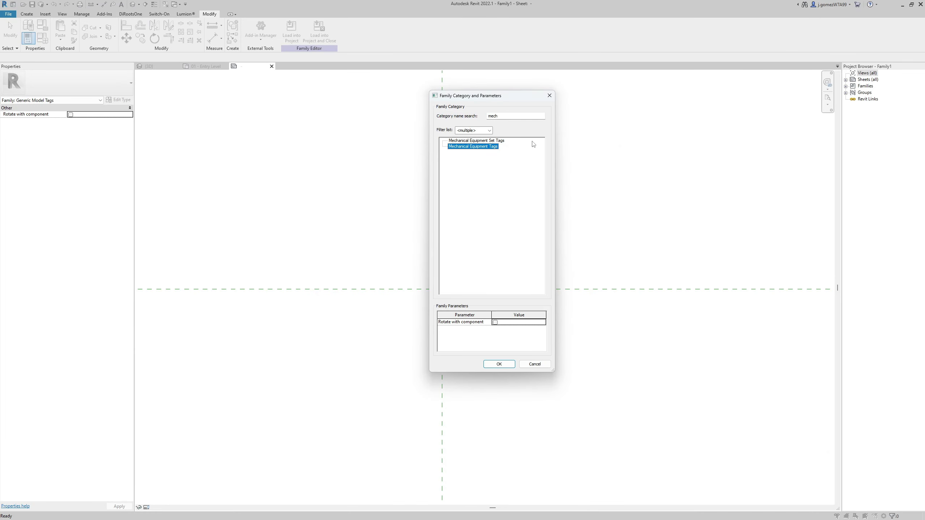
key(Escape)
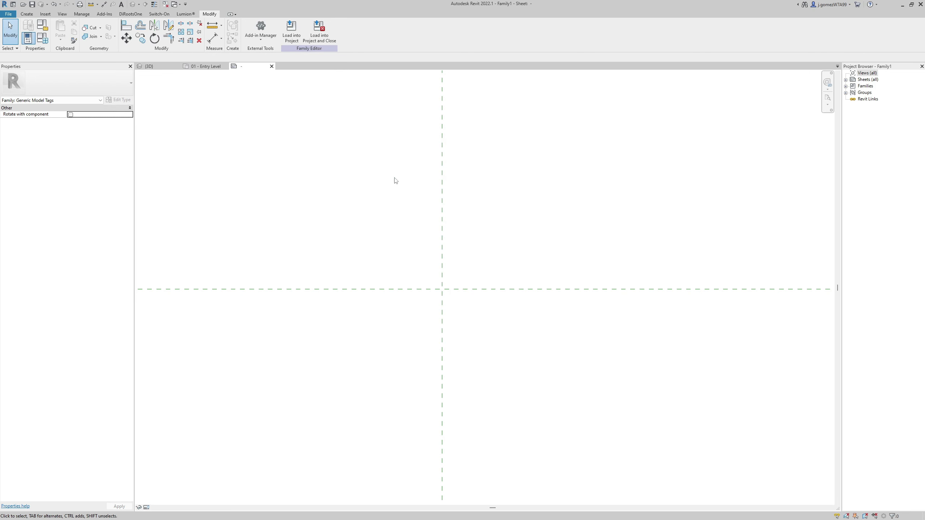
click(42, 38)
click(515, 117)
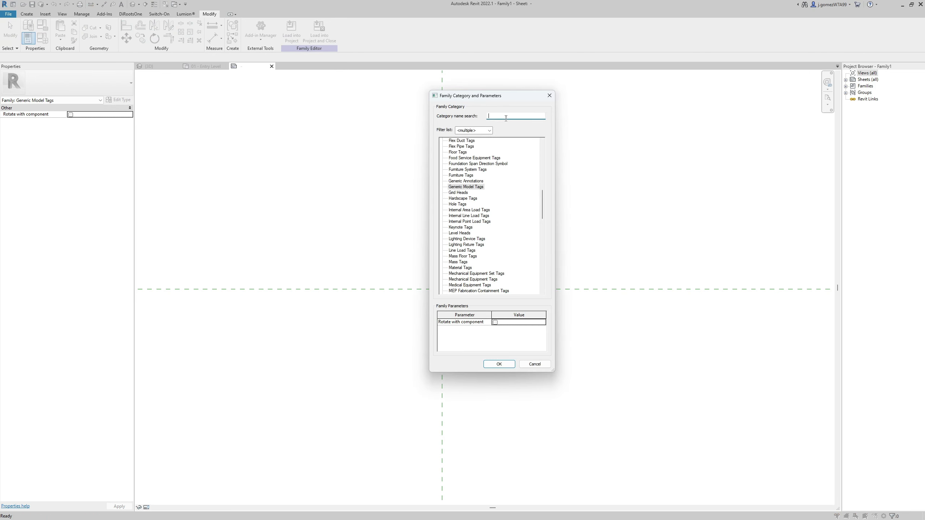
text(mech)
click(474, 146)
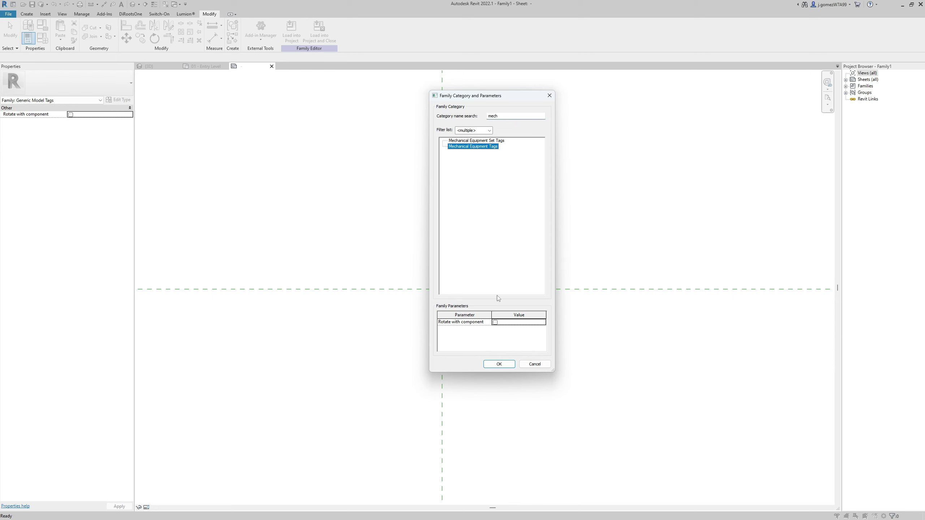
click(499, 364)
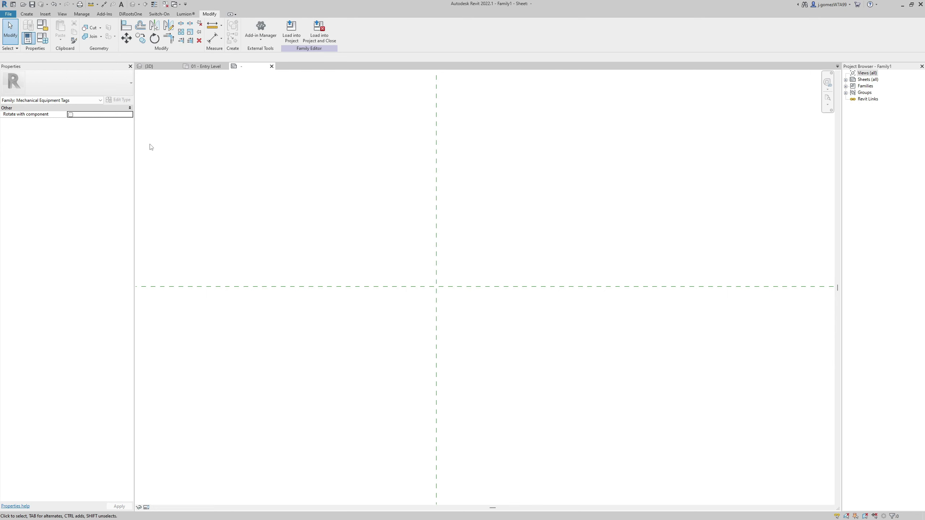
click(198, 68)
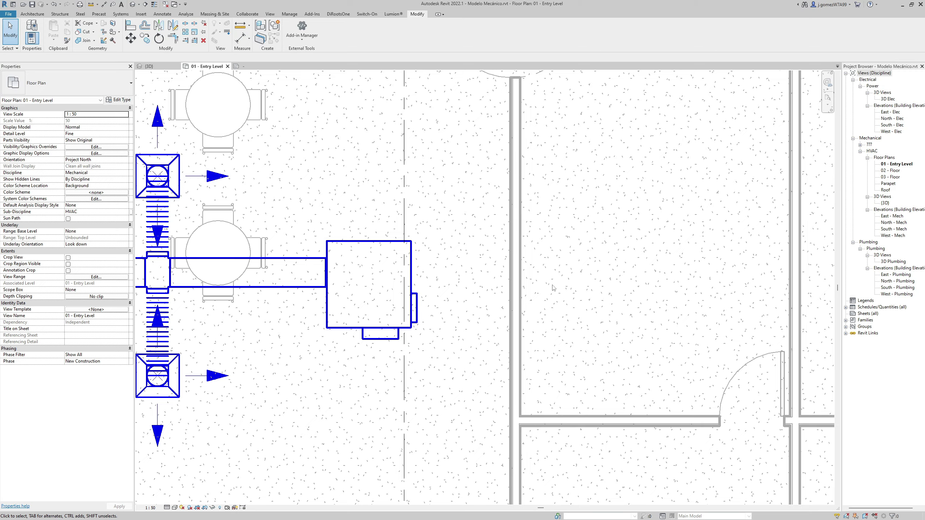
- Give the selected VAV unit's type the Type Mark FC-01 under Identity Data
mouse_move(399, 314)
middle_down()
mouse_move(421, 297)
mouse_move(413, 295)
middle_up()
click(369, 311)
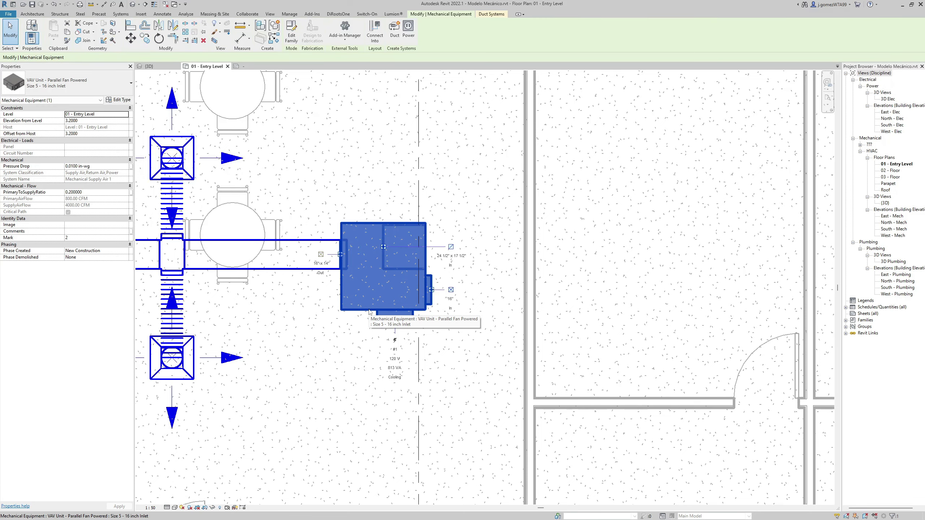
middle_drag(370, 311, 361, 301)
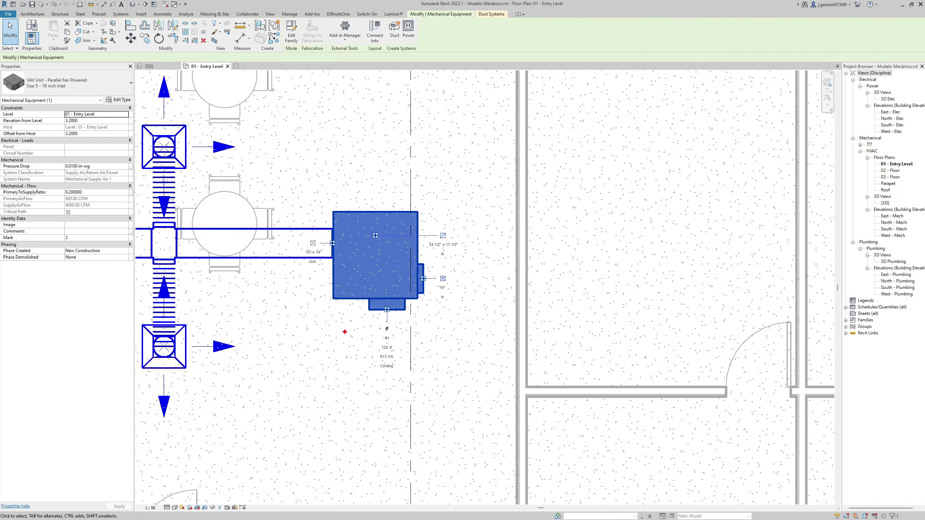
text(F)
text(C-01)
middle_drag(394, 325, 379, 325)
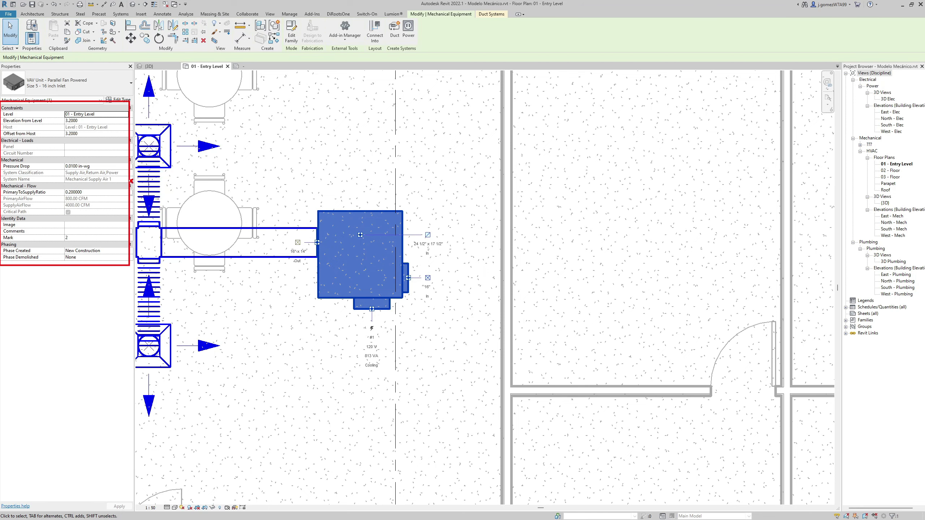
click(121, 99)
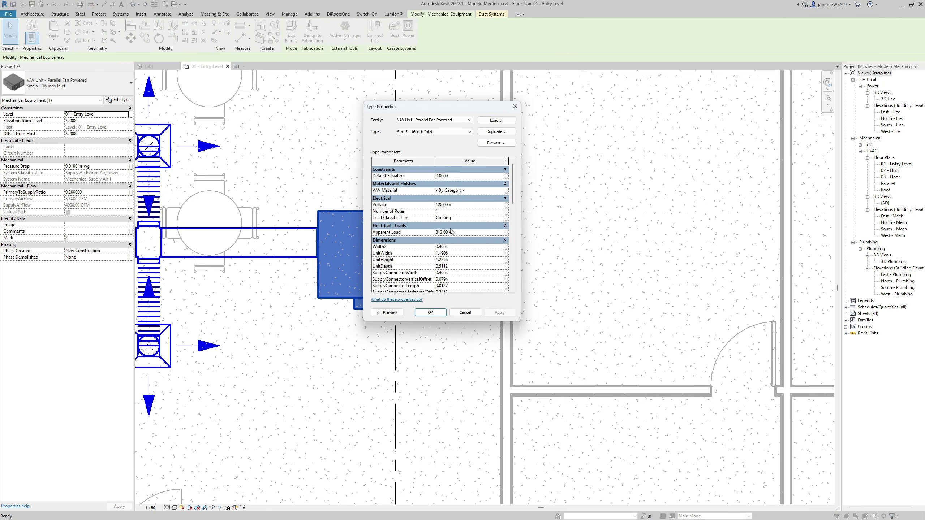
scroll(451, 231, down, 4)
scroll(451, 232, down, 3)
scroll(451, 232, down, 3)
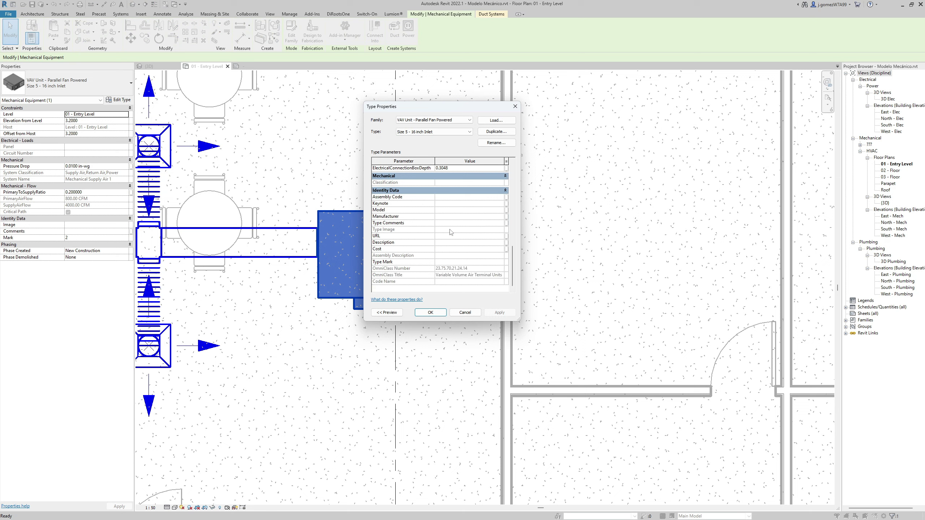
scroll(482, 255, up, 8)
scroll(482, 255, up, 2)
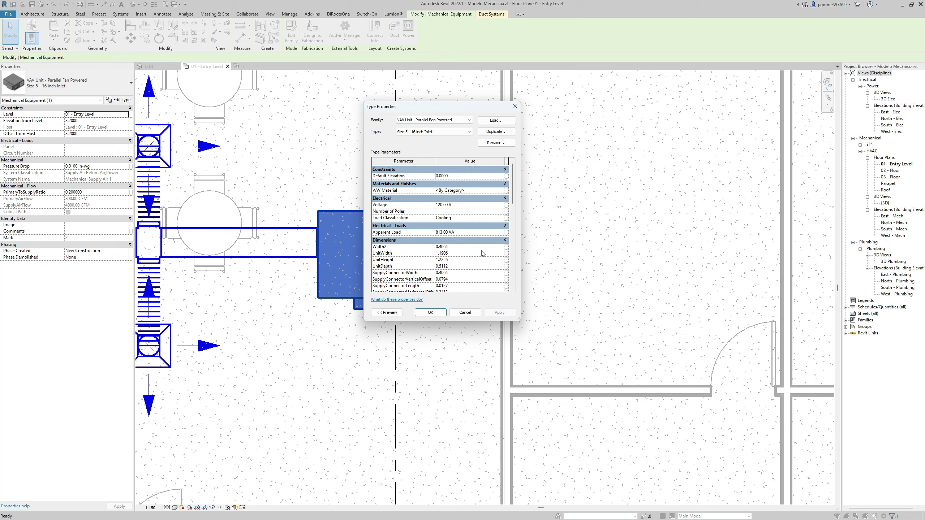
scroll(477, 255, down, 5)
scroll(466, 258, down, 5)
scroll(455, 260, down, 5)
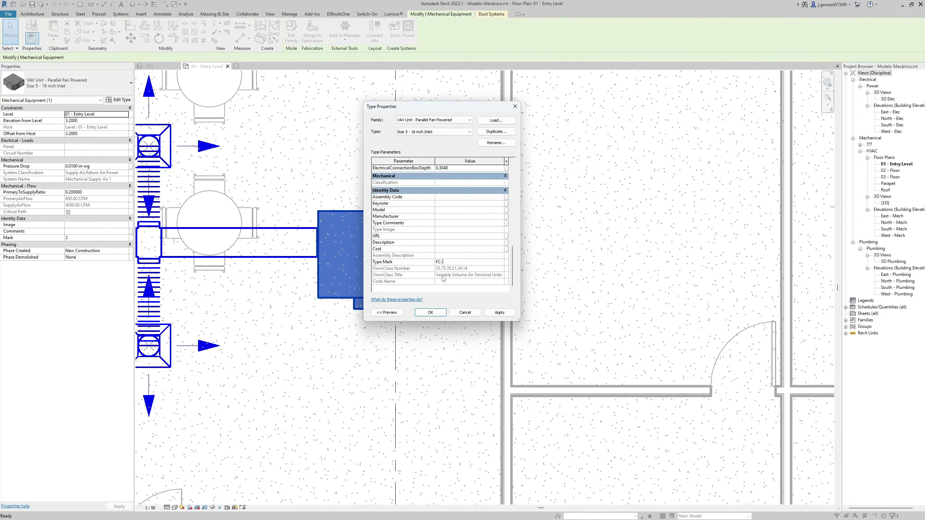
key(Return)
key(Return)
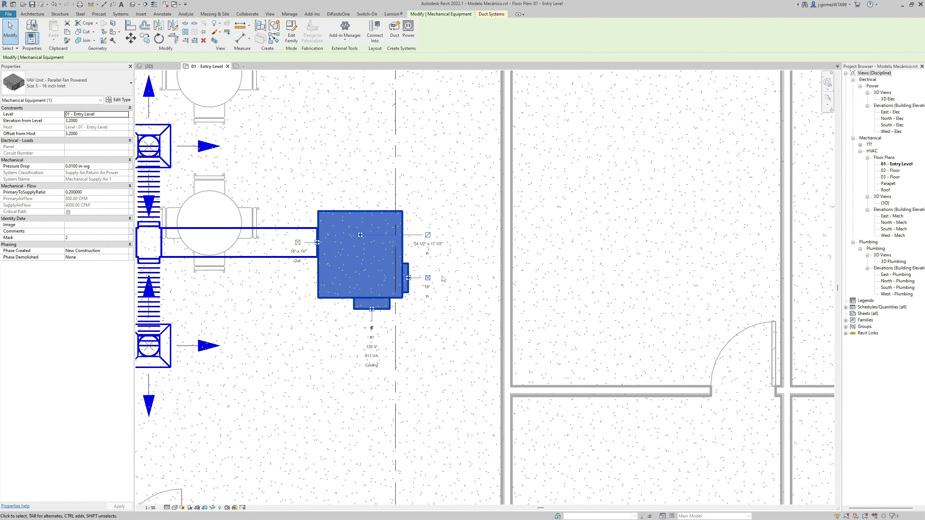
- Place a new label at the reference planes' intersection in the tag family
click(443, 279)
scroll(437, 288, down, 2)
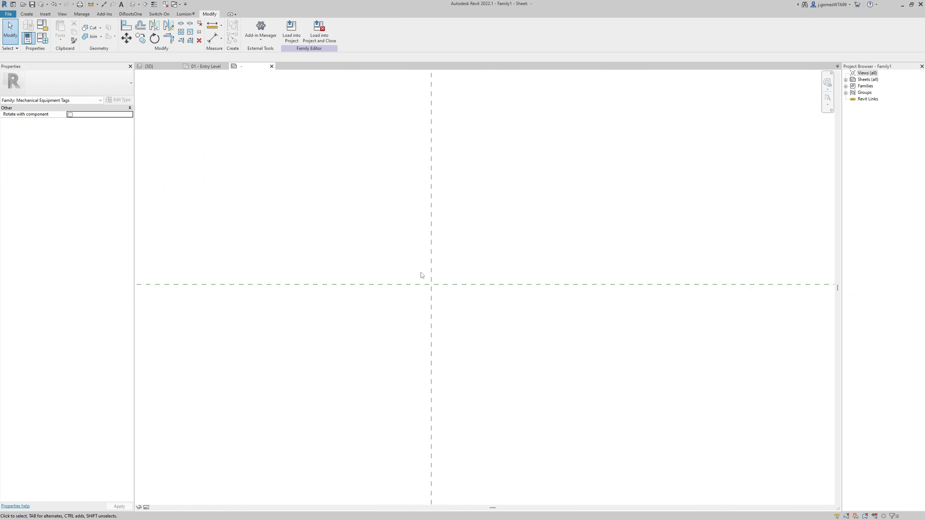
click(27, 14)
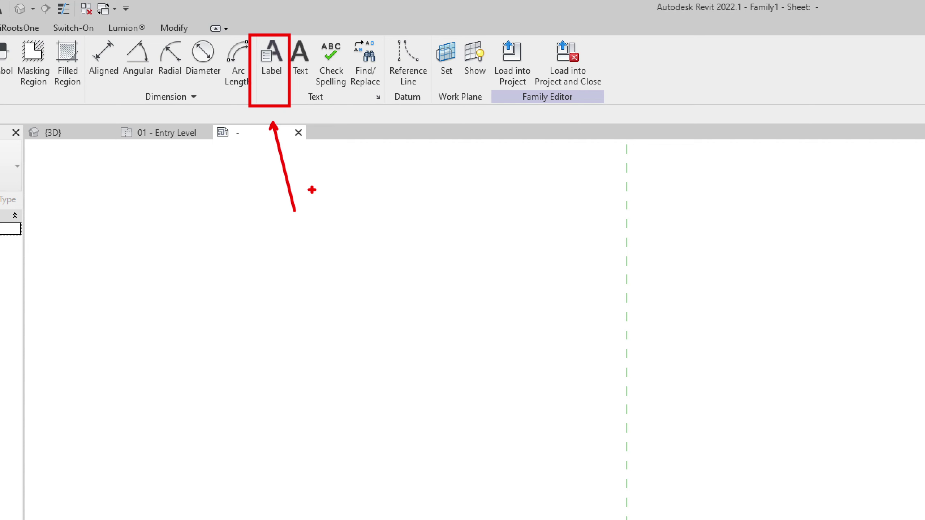
click(259, 31)
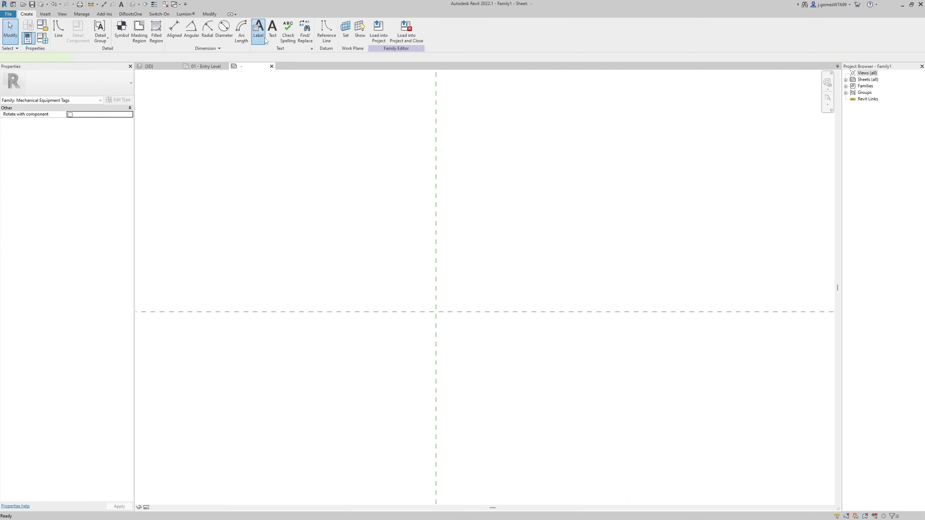
click(437, 312)
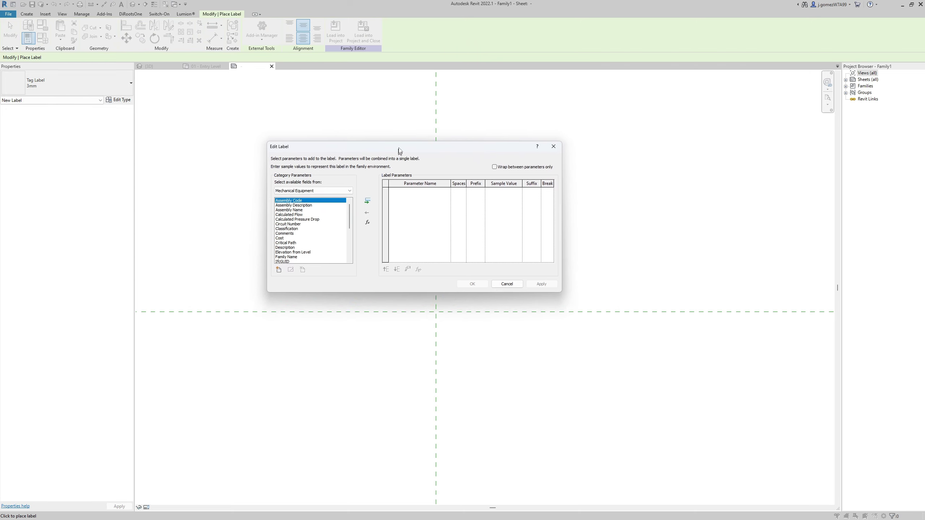
- Make the label report Type Mark with sample value FC-01
drag(366, 204, 406, 138)
scroll(298, 236, down, 5)
click(296, 231)
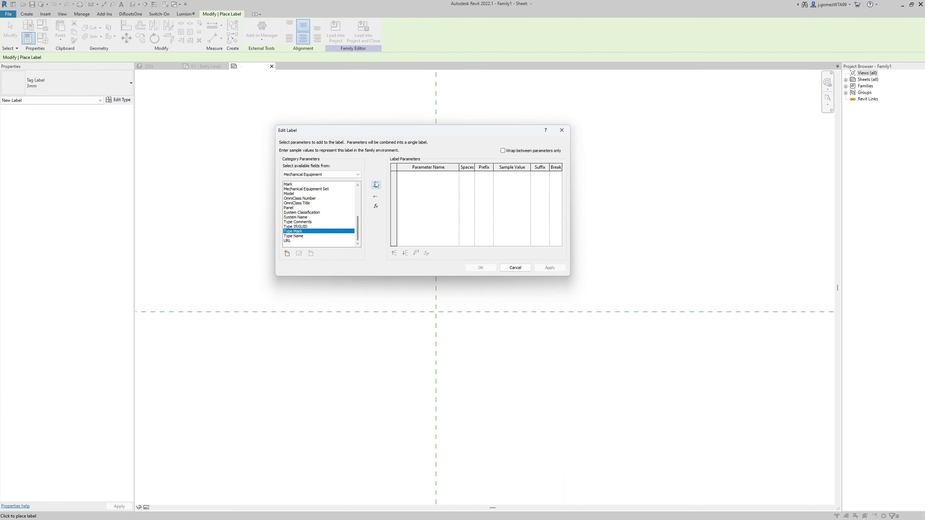
click(376, 185)
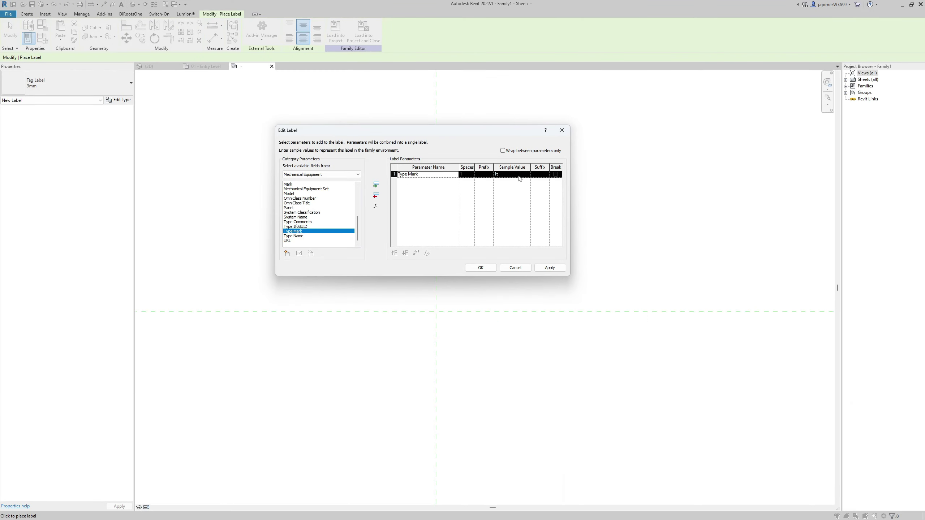
click(516, 176)
text(FC-0)
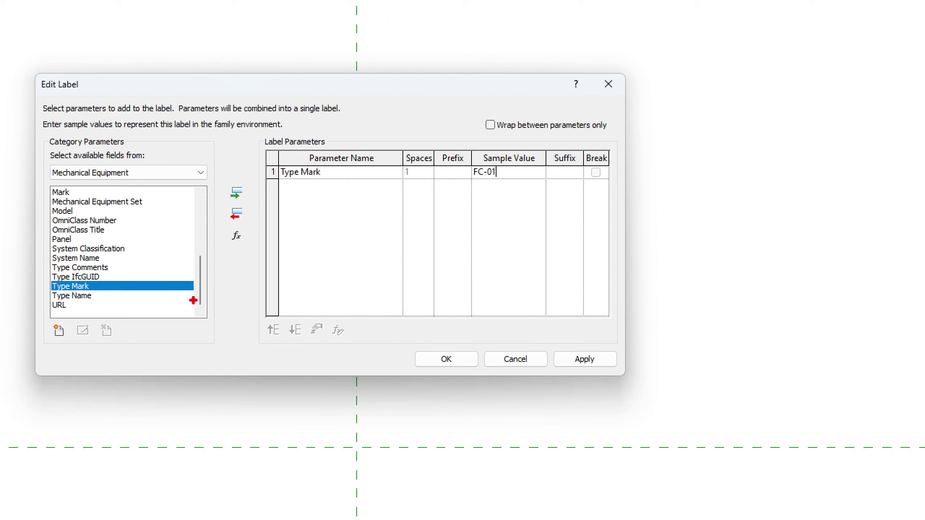
drag(354, 228, 382, 169)
drag(249, 163, 260, 169)
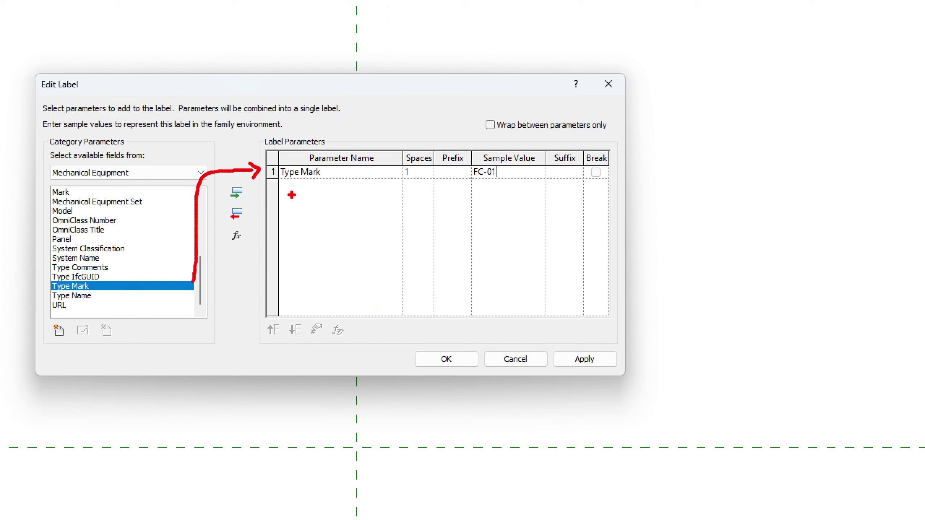
key(b)
drag(454, 141, 454, 110)
drag(561, 148, 561, 105)
drag(470, 174, 545, 180)
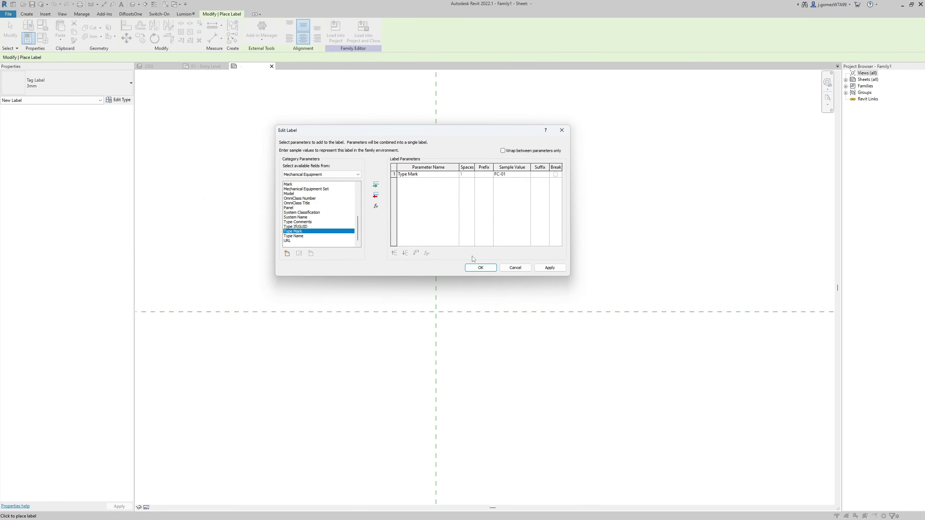
click(474, 270)
- Resize the FC-01 label box by dragging its width grips
scroll(399, 284, down, 1)
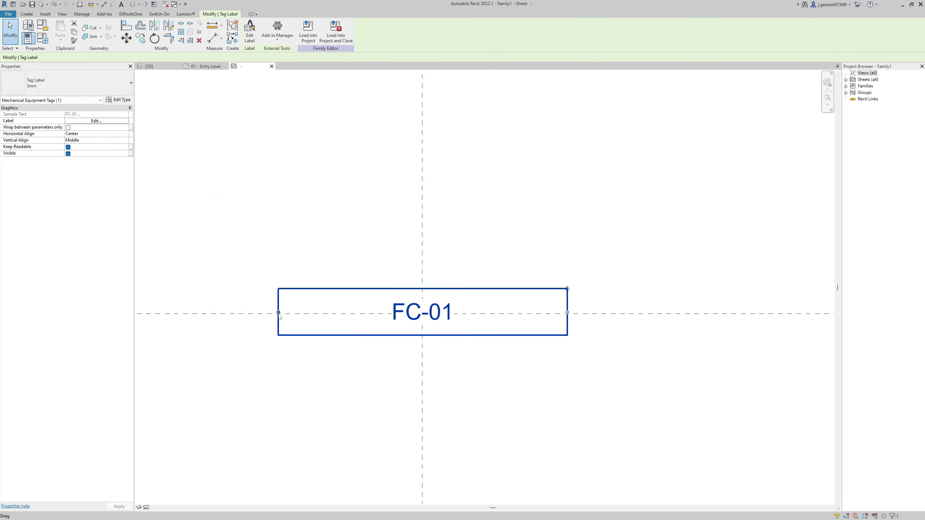
drag(278, 312, 376, 312)
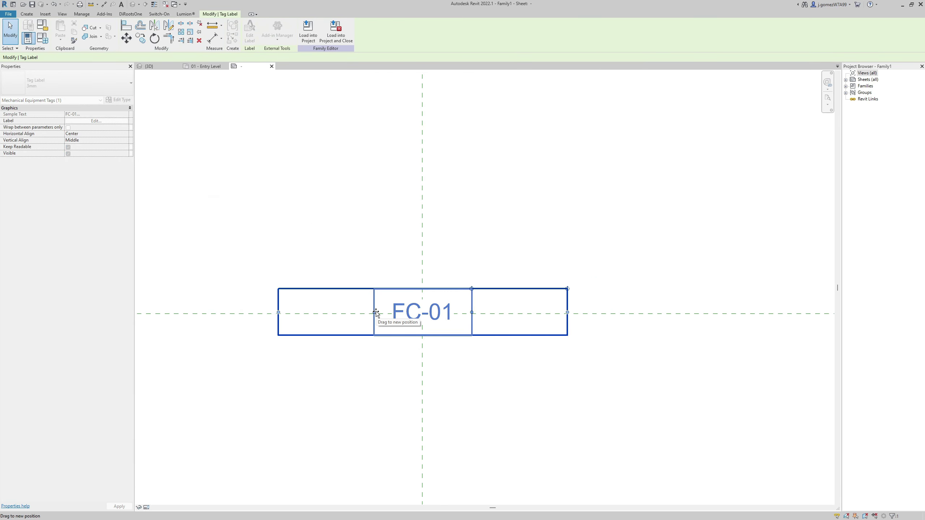
middle_drag(388, 317, 376, 313)
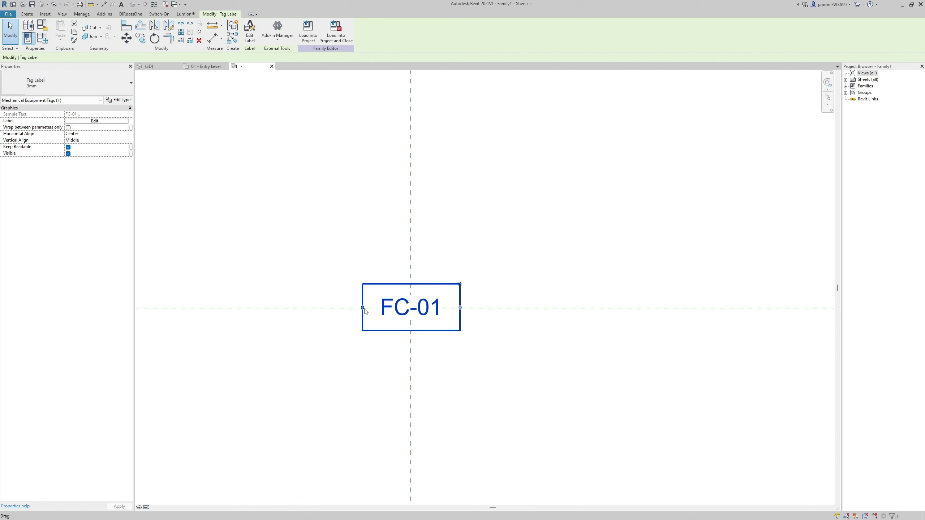
drag(363, 308, 317, 308)
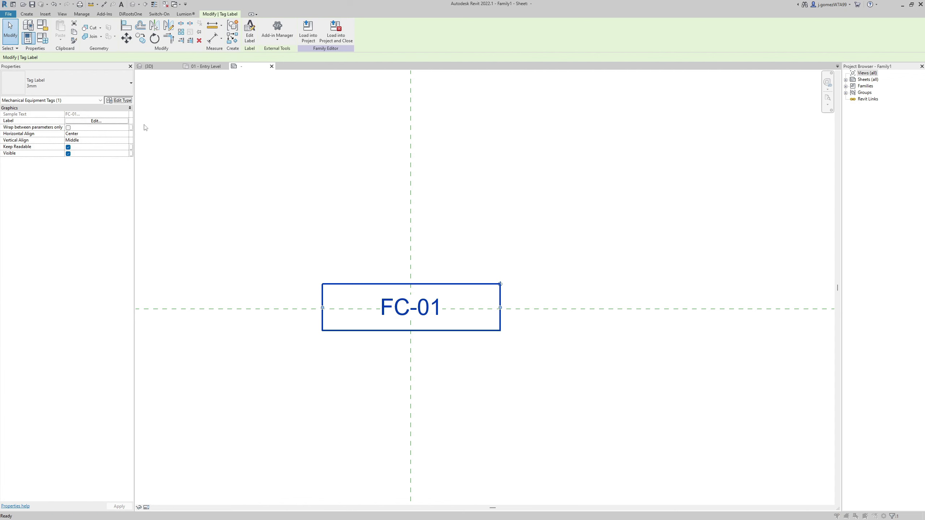
- Set the label type's Background to Transparent
click(118, 99)
drag(419, 107, 201, 136)
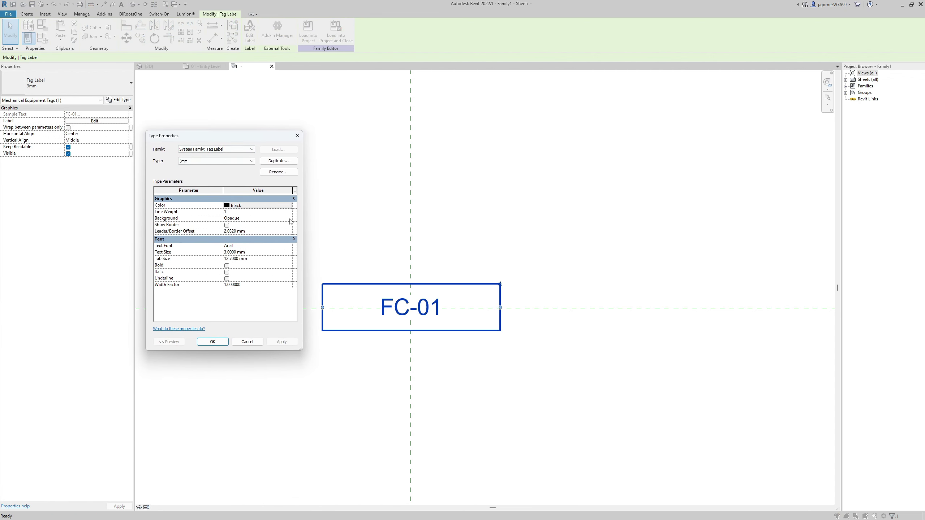
click(289, 217)
click(244, 230)
- Load the tag family into Modelo Mecánico, clear the warnings, and open the 01 - Entry Level plan
key(Return)
click(292, 32)
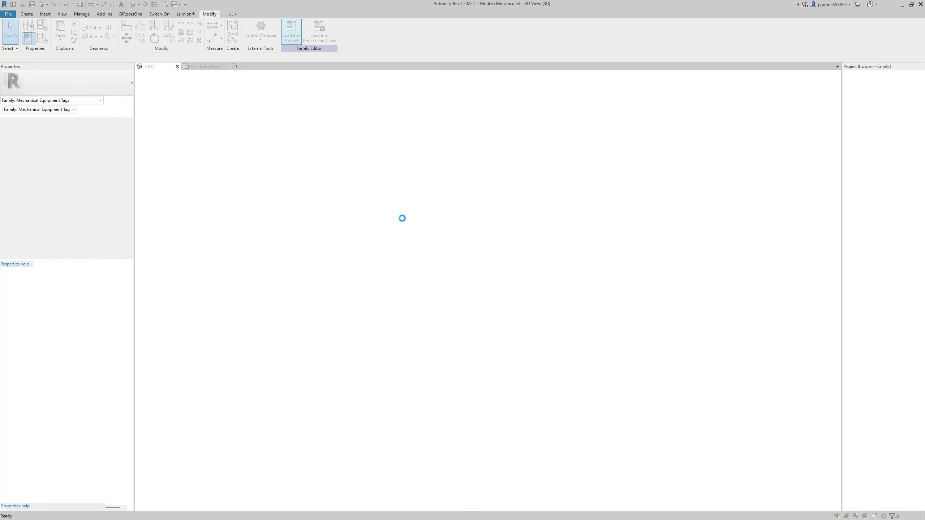
click(506, 268)
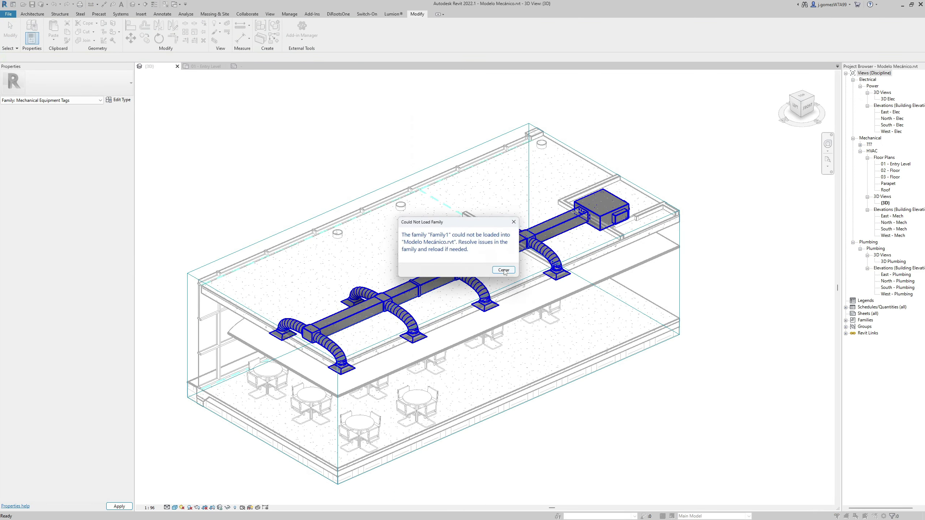
click(515, 273)
click(34, 6)
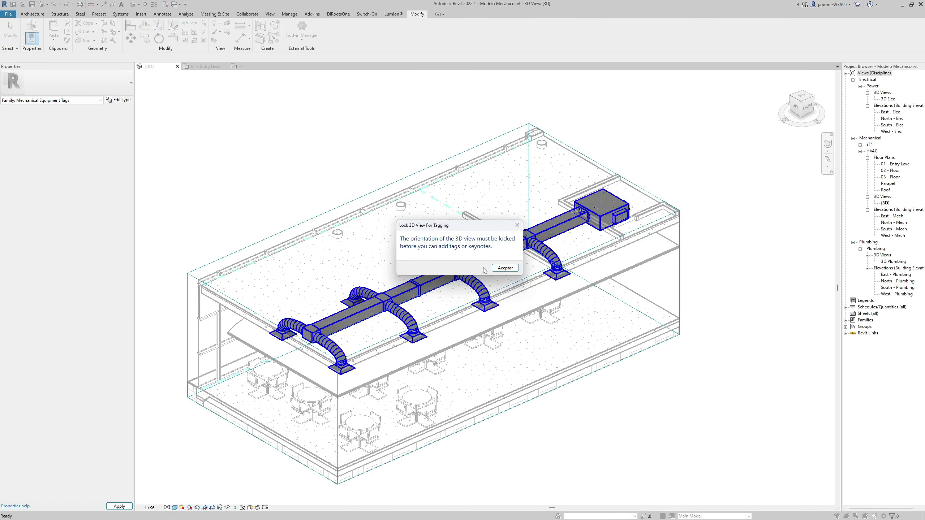
click(548, 269)
double_click(892, 165)
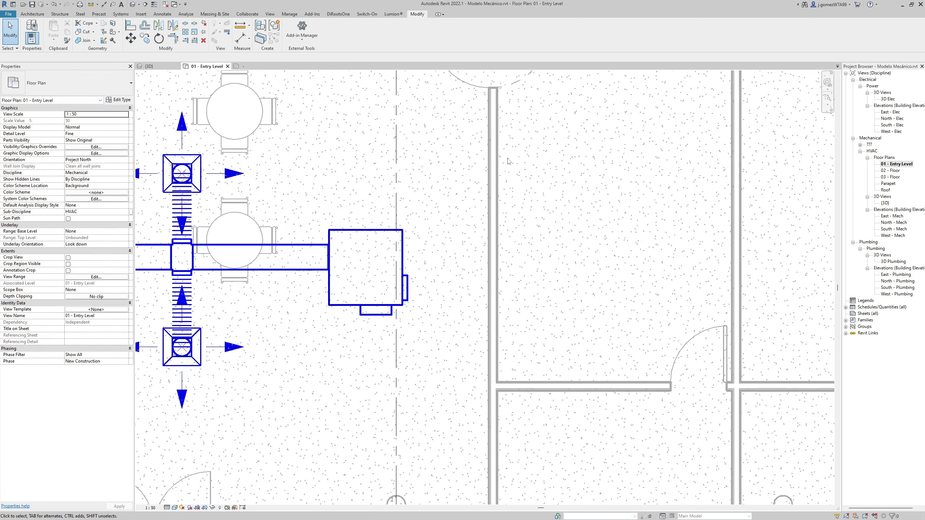
- Tag the fan coil with an FC-01 Mechanical Equipment tag using Tag by Category (TG)
middle_drag(389, 227, 399, 217)
scroll(368, 247, up, 1)
key(t)
key(g)
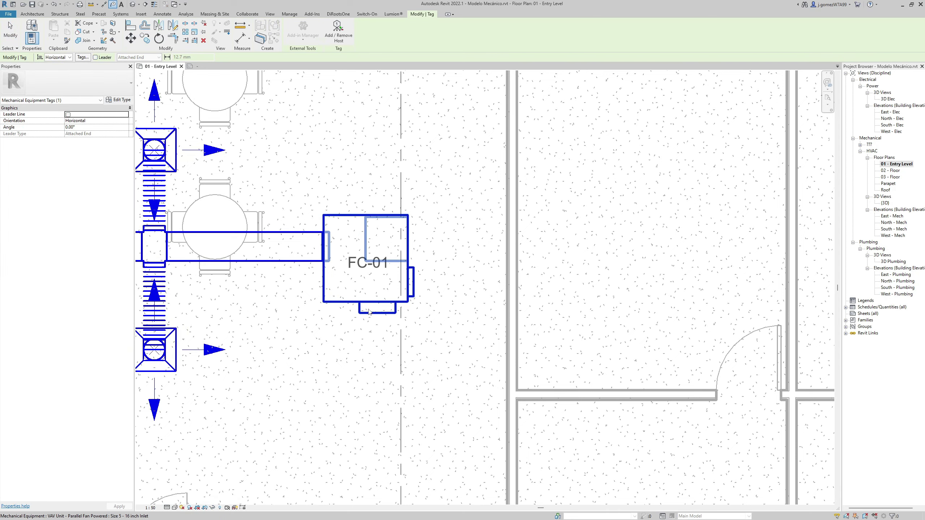
click(366, 277)
key(Escape)
- Reposition the FC-01 tag so it sits just below the unit
scroll(353, 334, down, 3)
scroll(364, 328, up, 3)
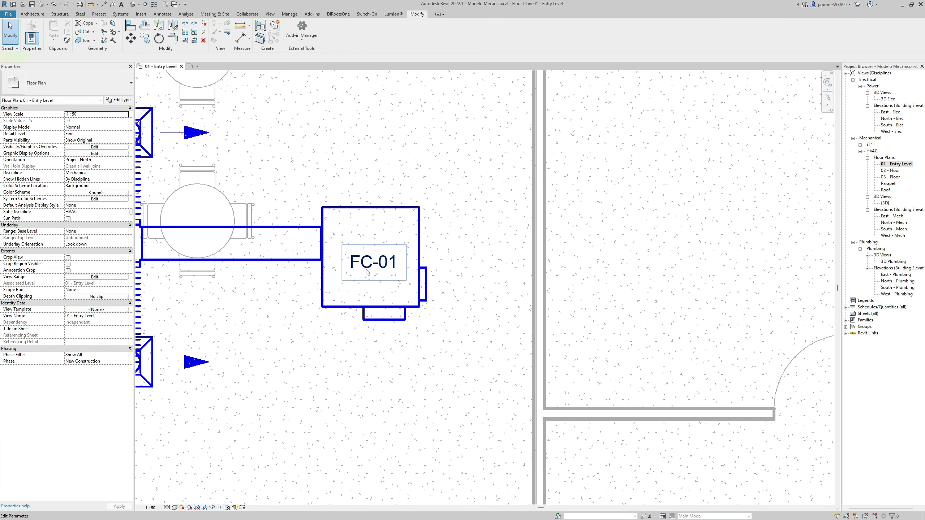
drag(373, 266, 373, 354)
click(352, 359)
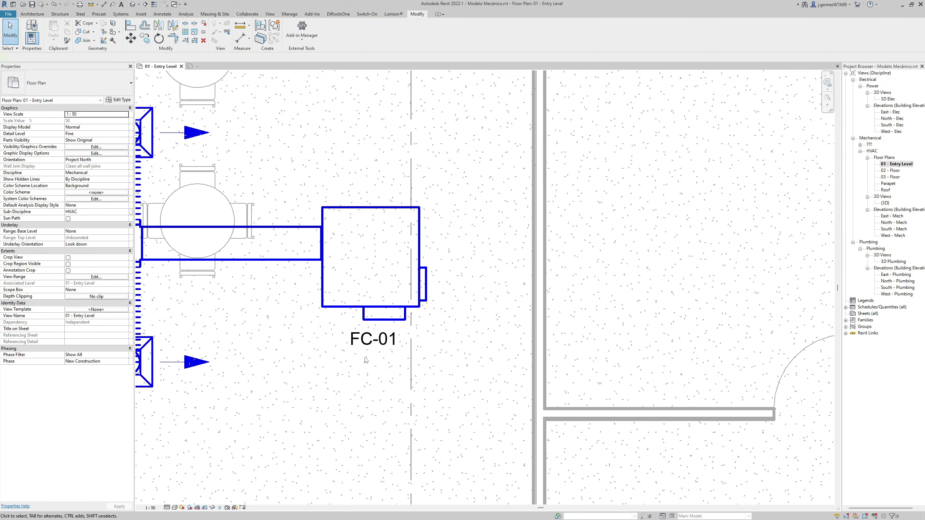
scroll(368, 355, up, 3)
key(ctrl+z)
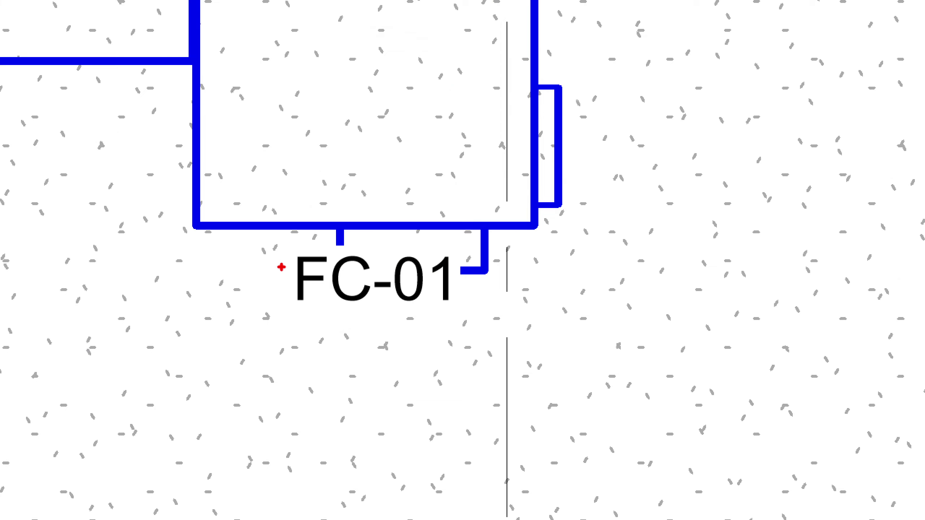
mouse_move(345, 247)
mouse_down()
mouse_move(330, 245)
mouse_move(380, 266)
mouse_up()
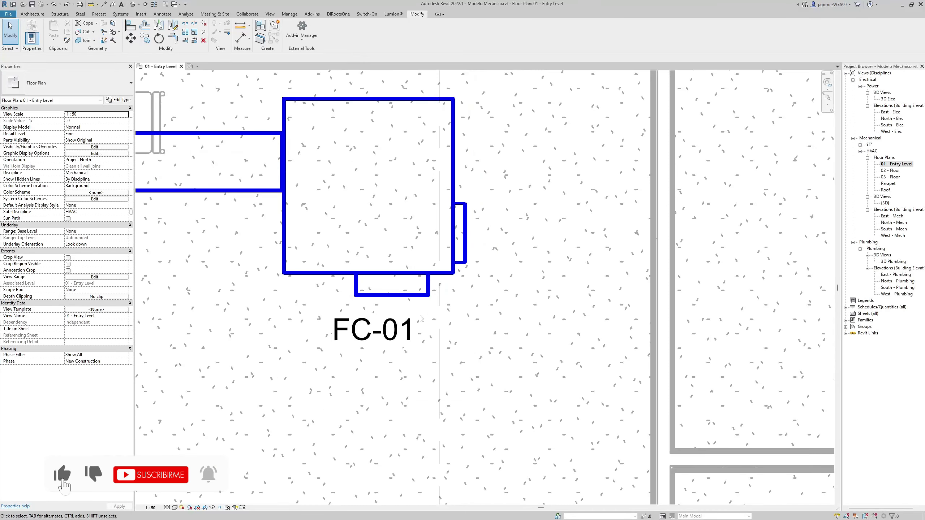
- Set the FC-01 tag label's Background to Transparent and load the family back into the project
right_click(399, 333)
click(437, 403)
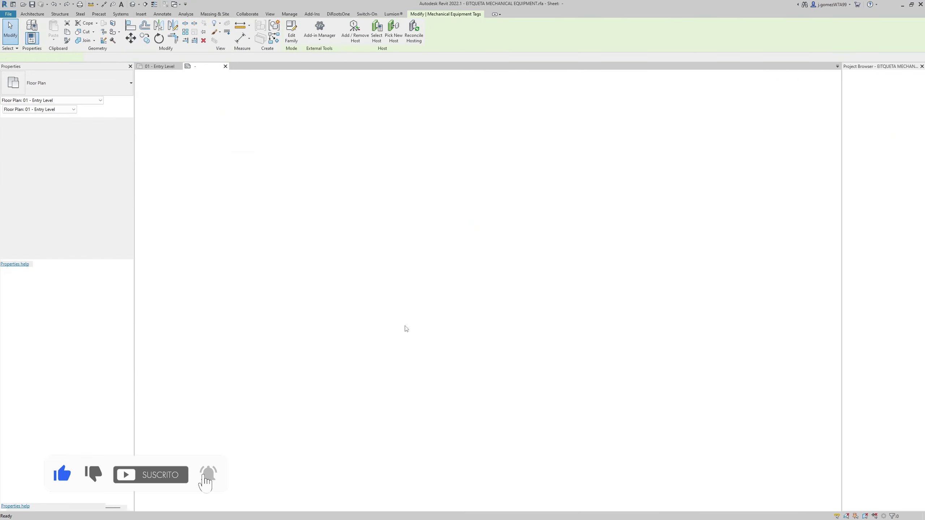
click(426, 301)
click(119, 99)
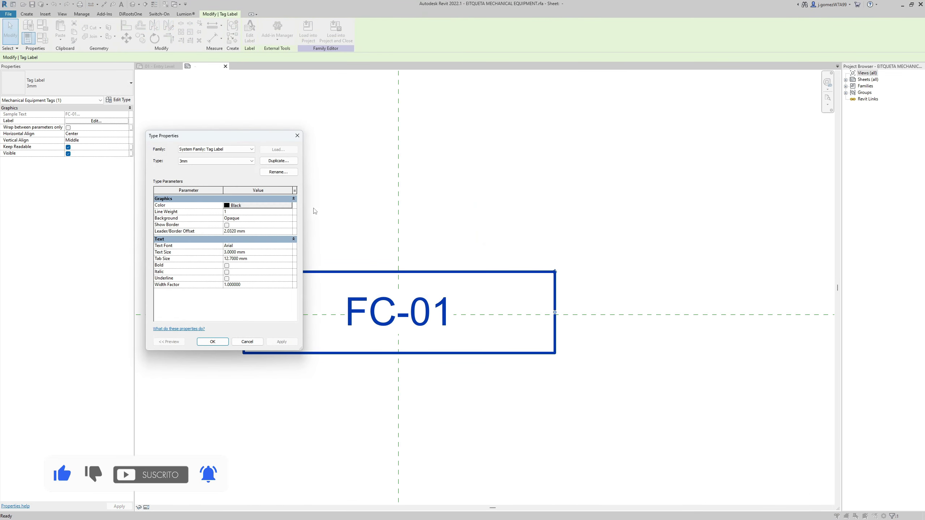
click(292, 218)
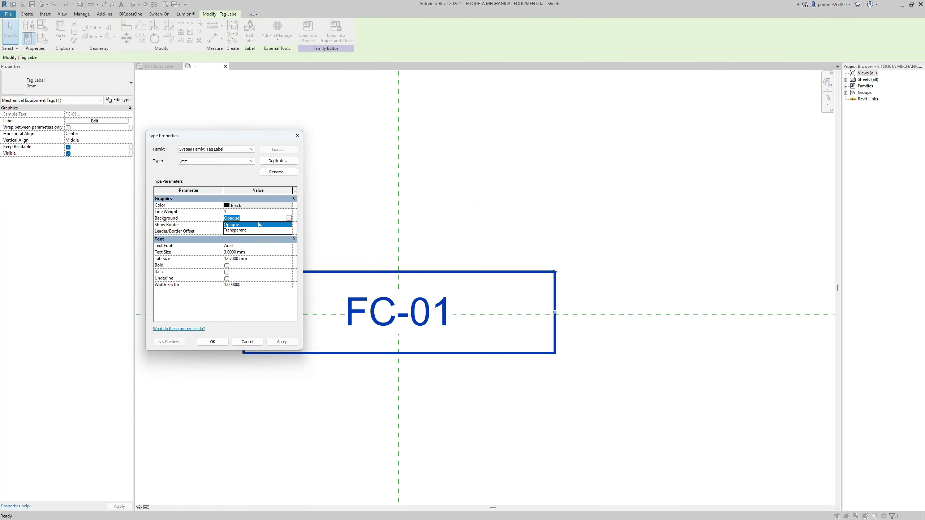
click(247, 231)
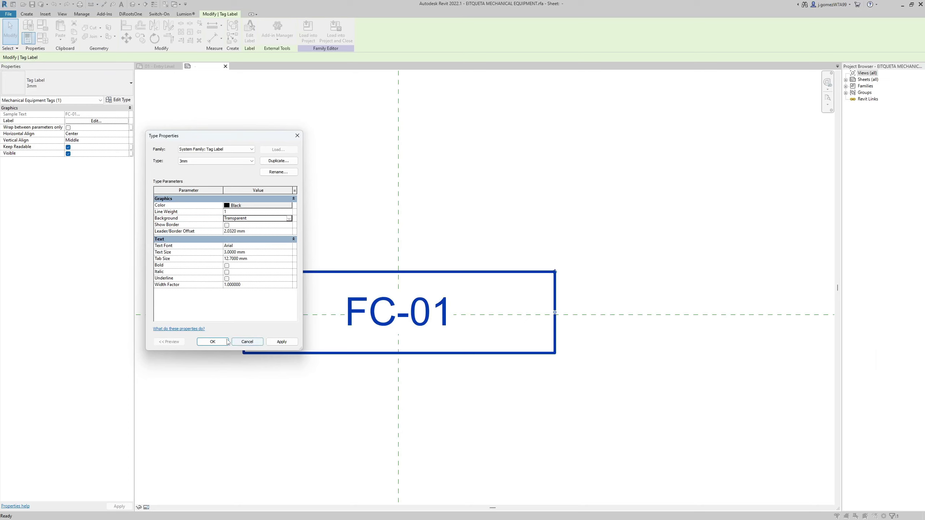
click(209, 341)
click(336, 32)
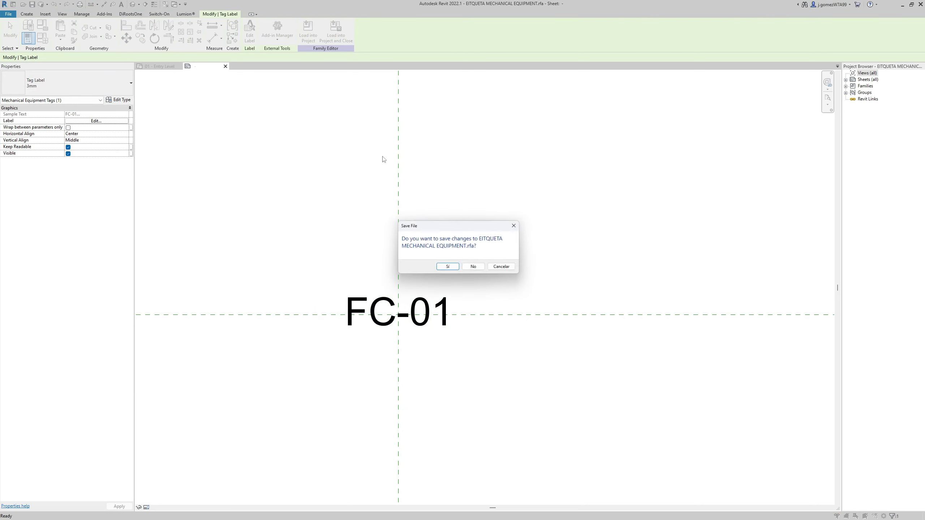
click(473, 266)
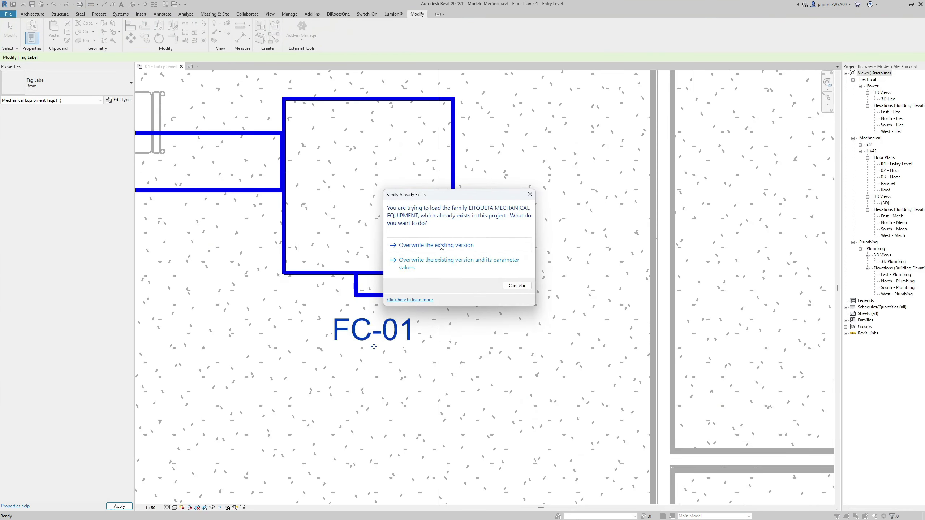
- Overwrite the project's tag family and try moving the FC-01 tag, undoing the move
click(441, 245)
drag(375, 325, 380, 291)
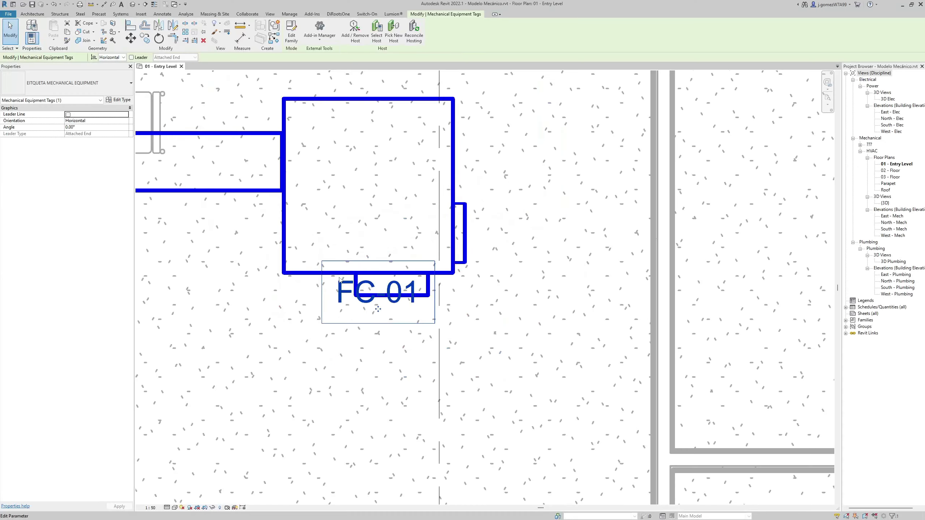
key(ctrl+z)
- Turn on Show Border for the FC-01 label type in the tag family
click(365, 329)
right_click(357, 324)
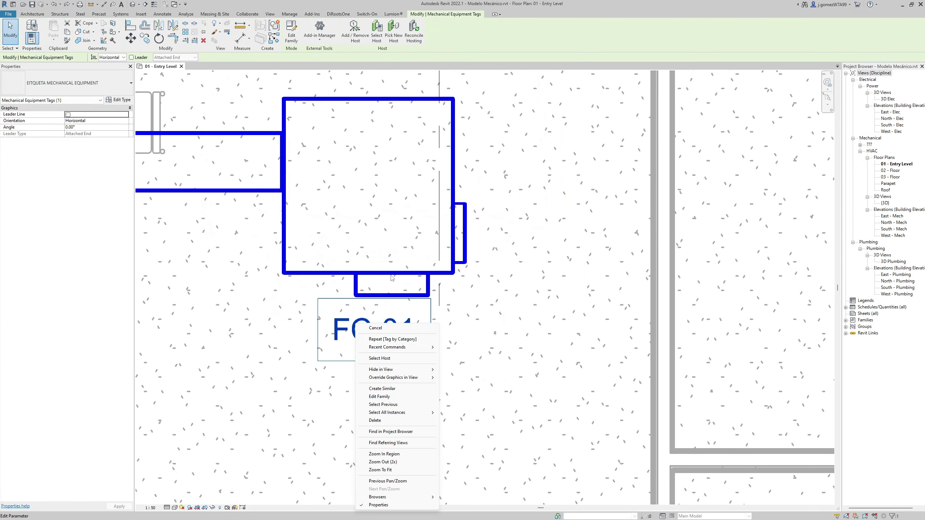
click(379, 396)
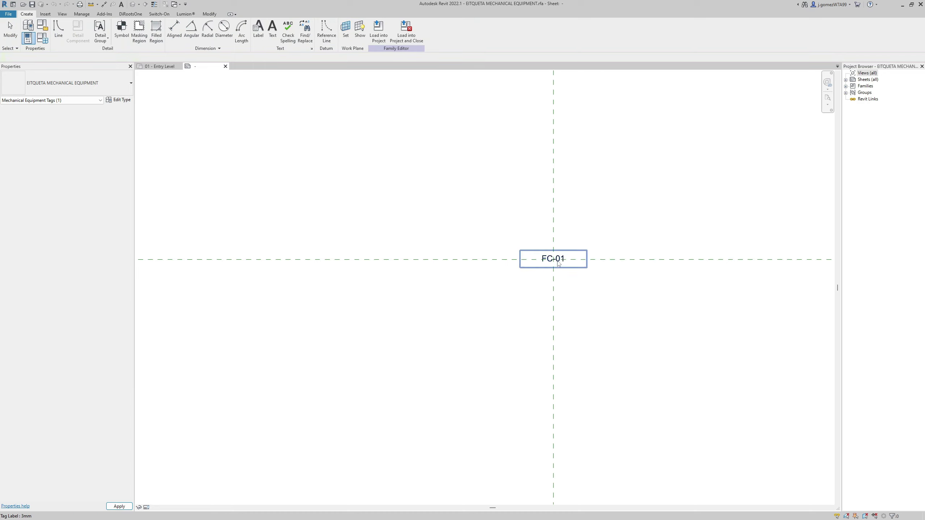
click(558, 263)
scroll(361, 309, up, 5)
click(118, 99)
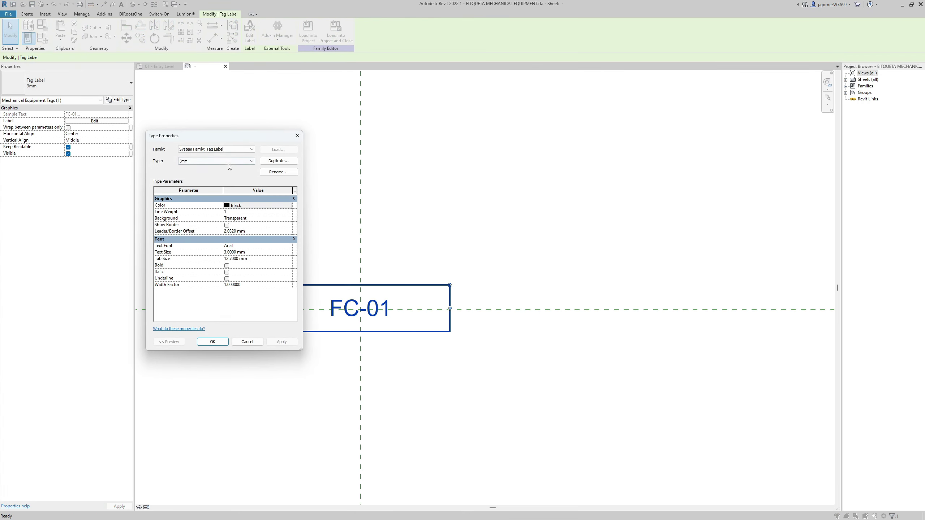
drag(219, 135, 547, 129)
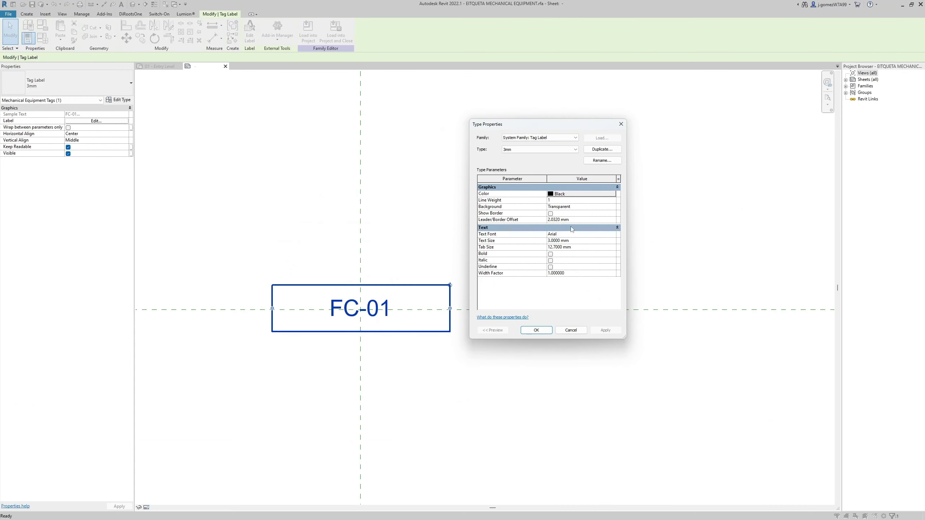
click(555, 217)
click(535, 330)
- Reload the bordered tag family into the plan, overwriting the existing version
click(486, 339)
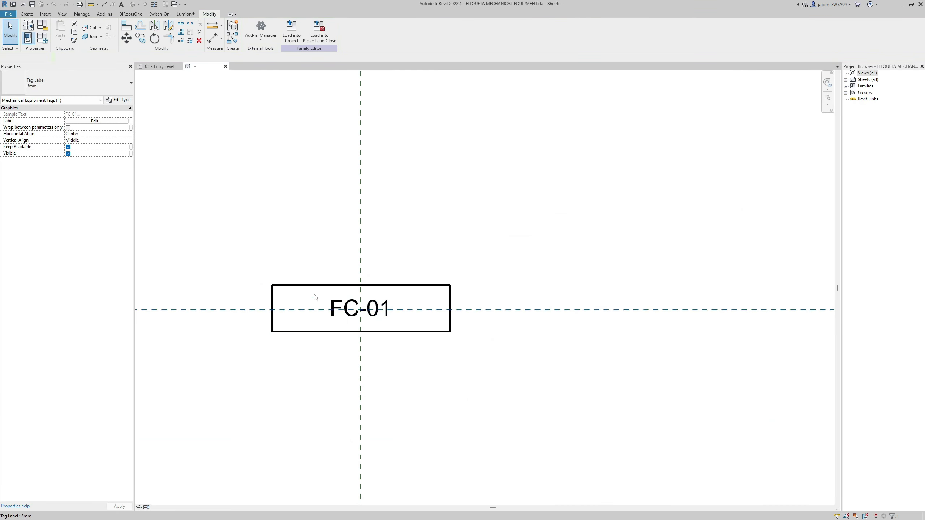
click(308, 31)
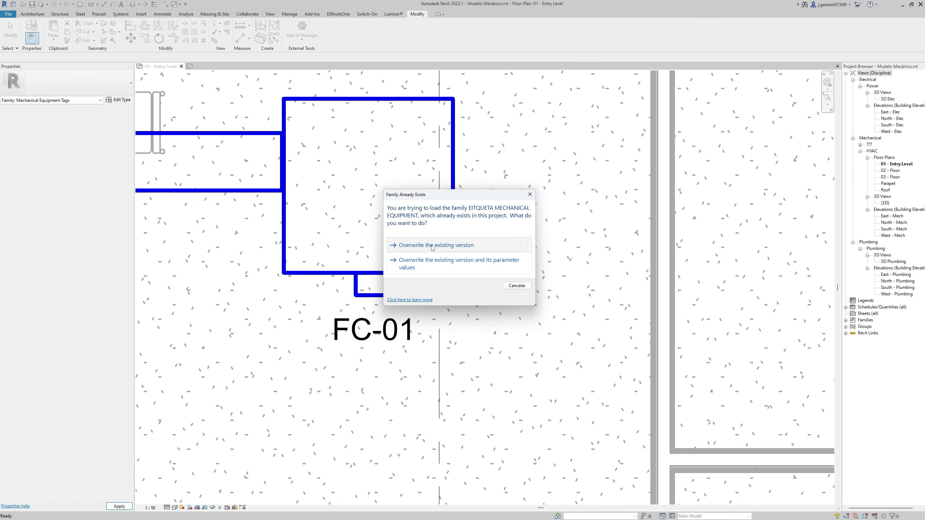
click(436, 245)
click(378, 366)
key(Escape)
scroll(474, 320, down, 5)
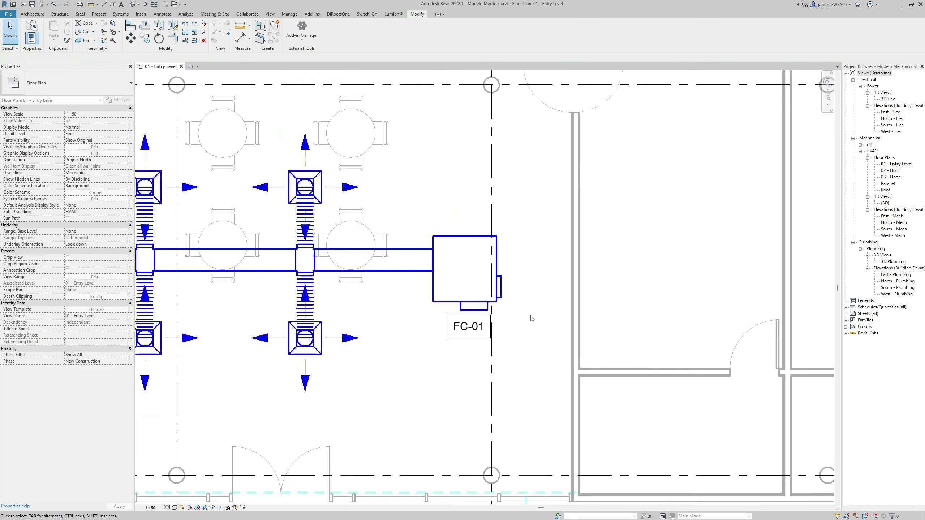
scroll(502, 350, down, 2)
scroll(502, 351, up, 2)
scroll(607, 297, up, 2)
- Duplicate the FC-01 label type as '2.2mm' with 2.2 mm text and narrow the label box
double_click(607, 297)
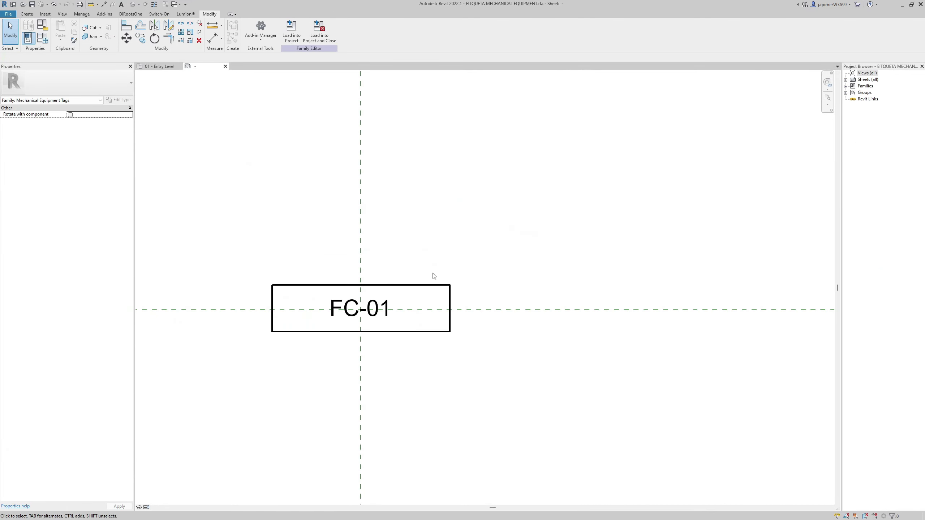
click(366, 285)
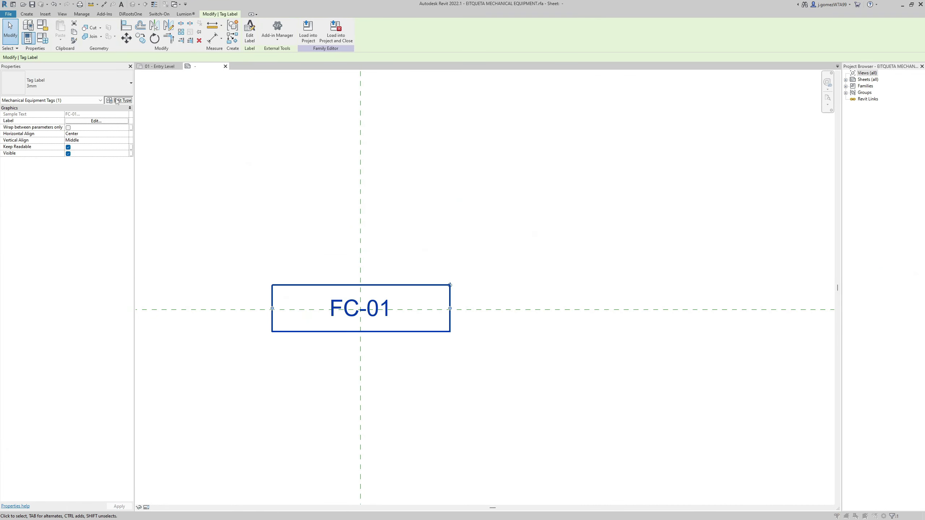
click(118, 99)
click(595, 149)
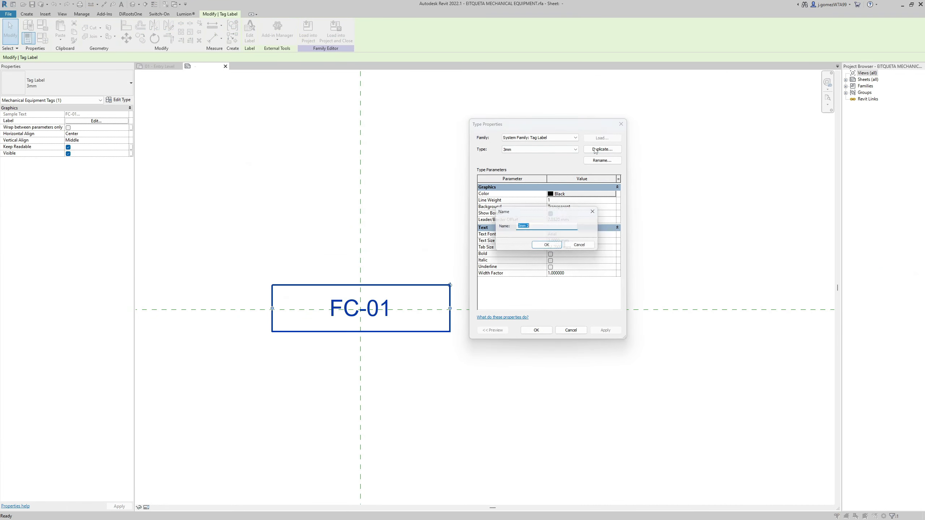
text(2.2mm)
key(Return)
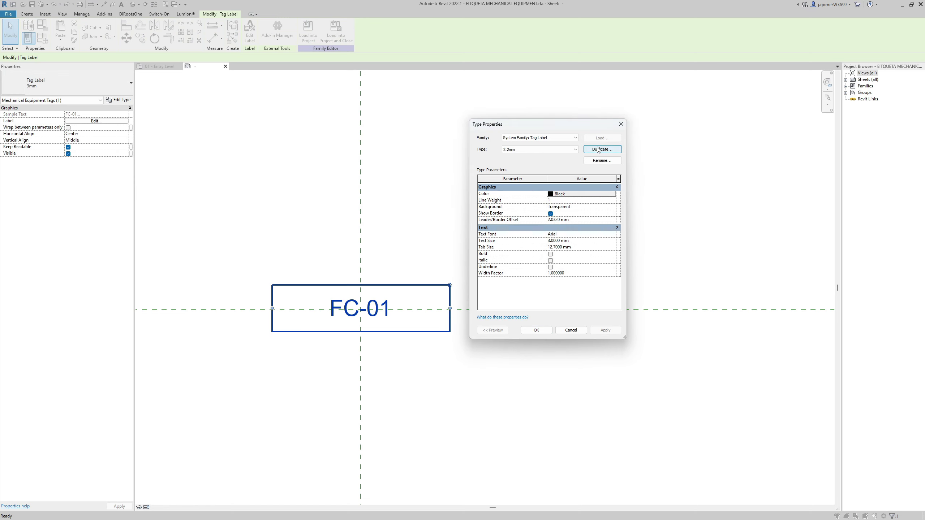
click(582, 241)
text(2.2)
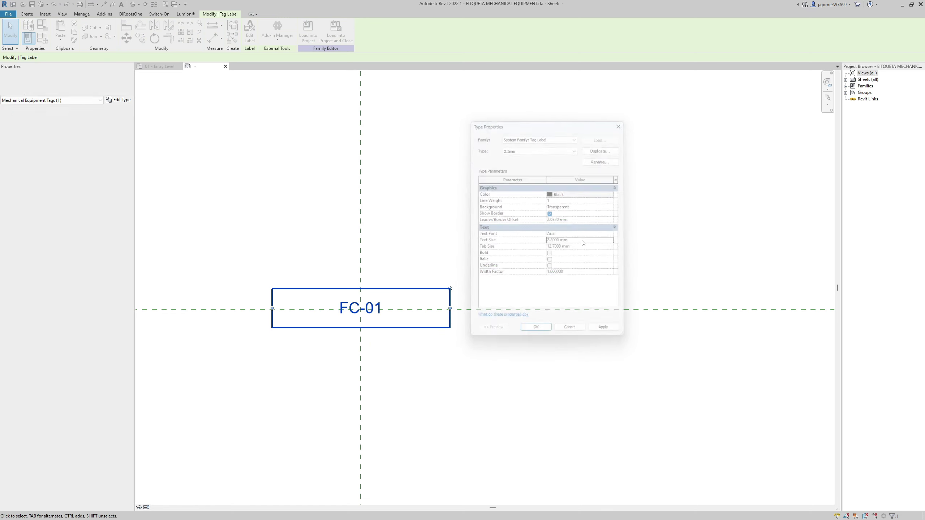
click(536, 330)
scroll(344, 313, up, 1)
drag(249, 307, 307, 309)
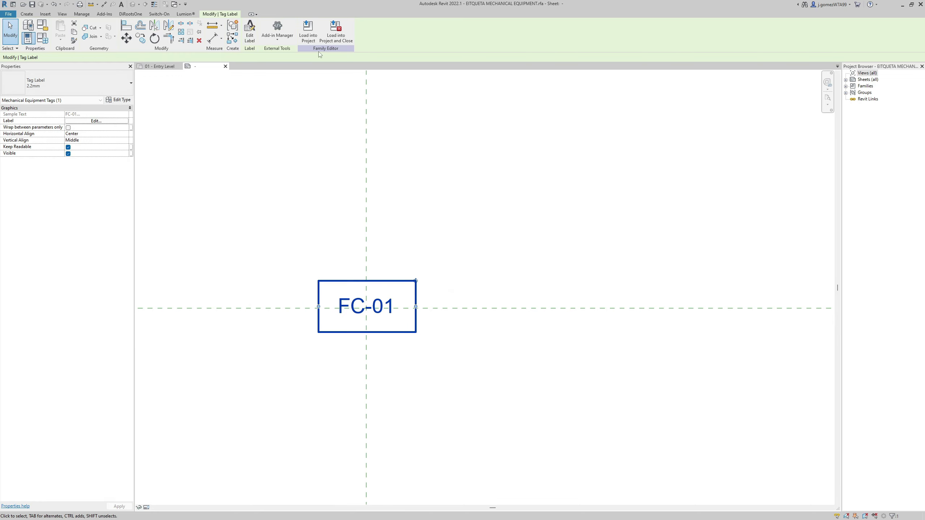
- Reload the tag family, overwriting the existing version, then return to the family document
click(309, 33)
click(468, 250)
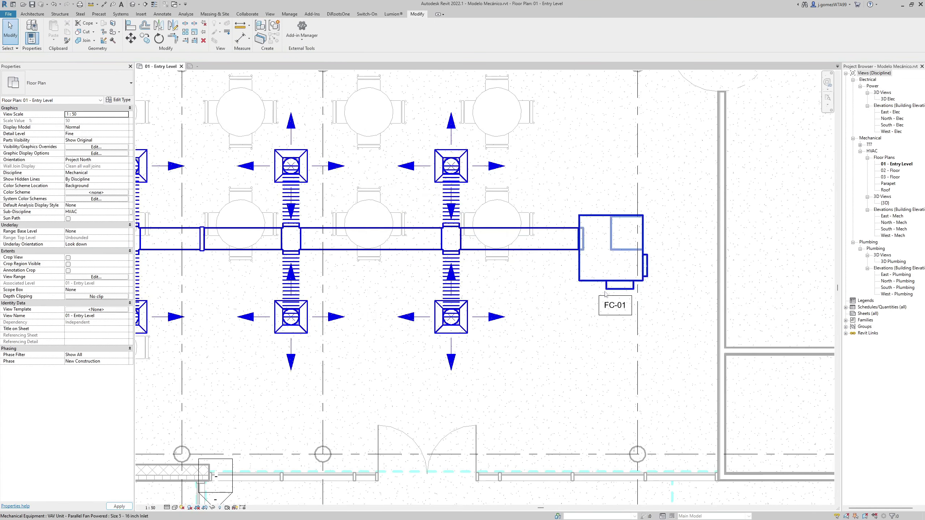
scroll(630, 313, up, 2)
scroll(630, 313, up, 5)
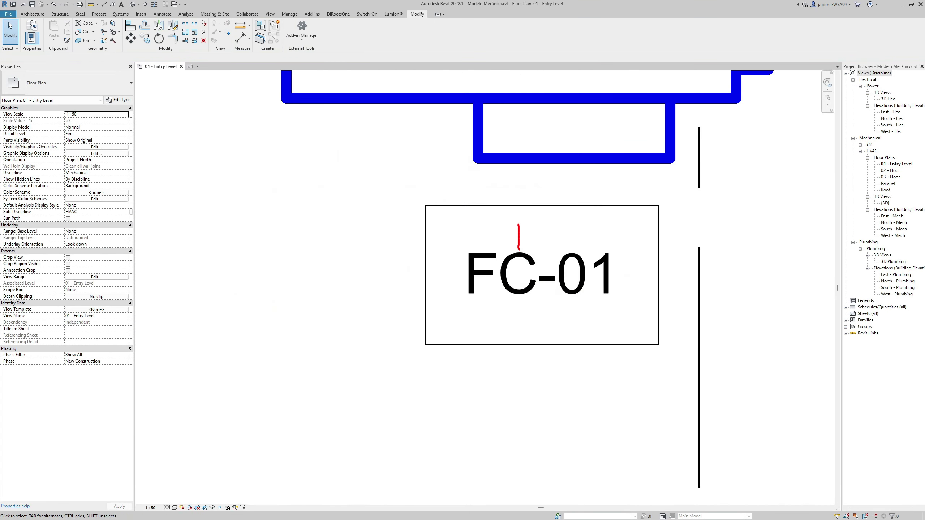
drag(510, 257, 517, 349)
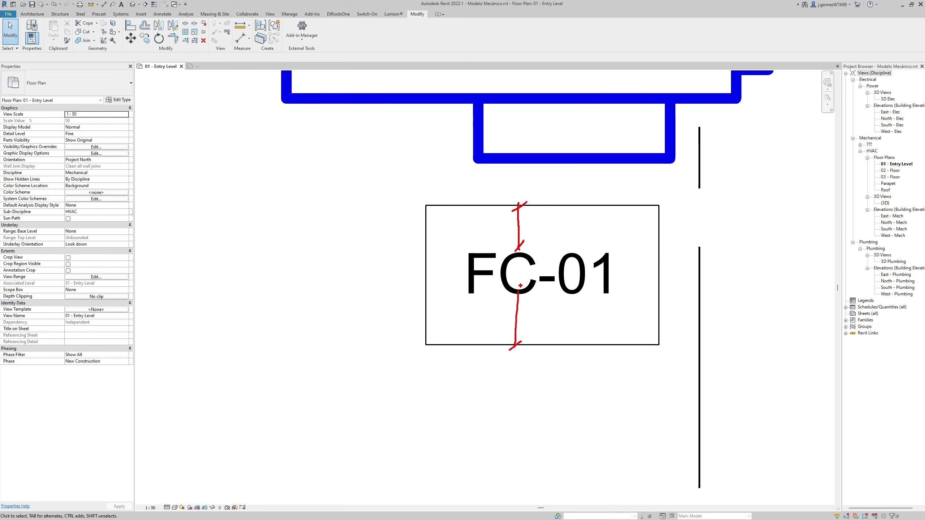
key(Escape)
click(198, 66)
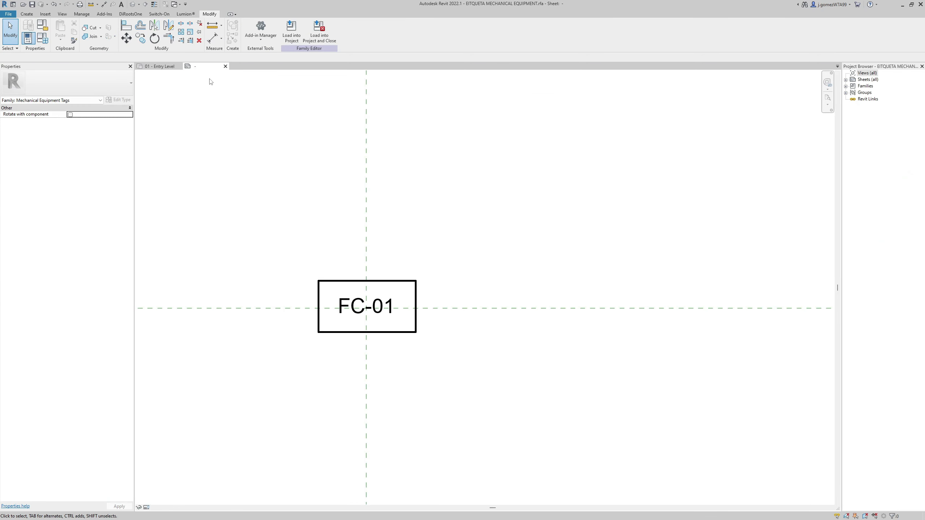
- Set the 2.2mm label type's Tab Size to 2 mm
click(43, 38)
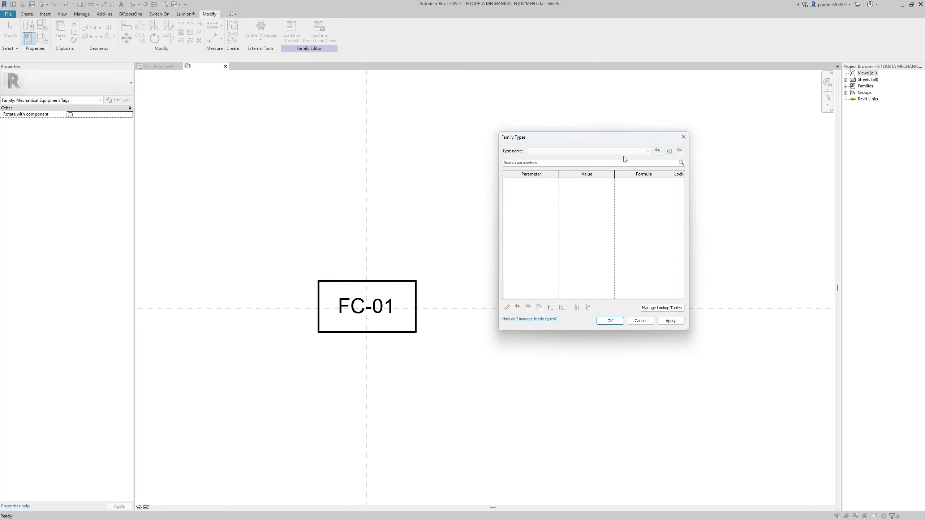
key(Escape)
click(368, 306)
click(119, 100)
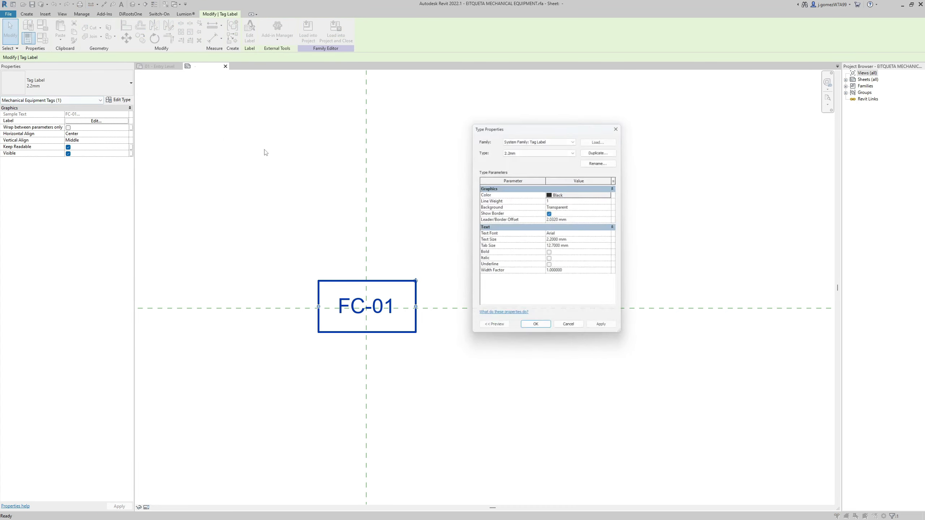
drag(510, 129, 184, 121)
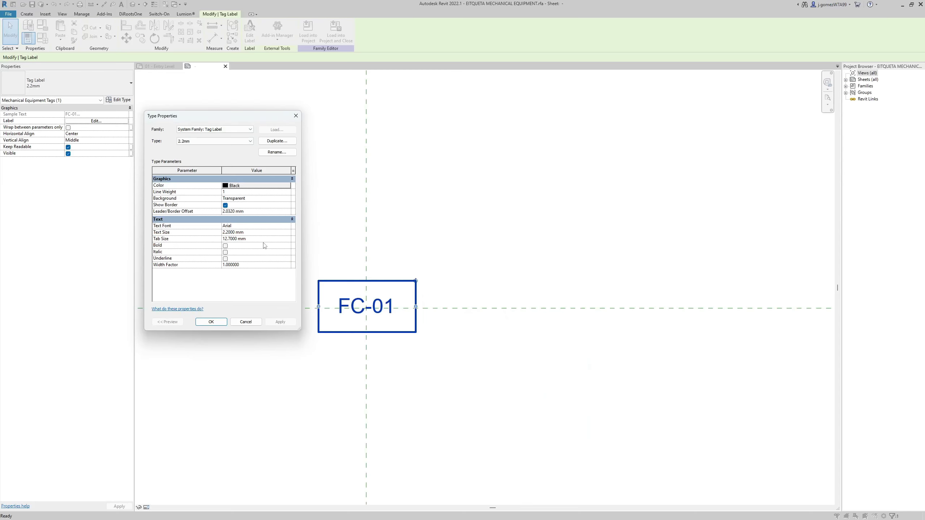
click(266, 239)
text(2)
click(279, 321)
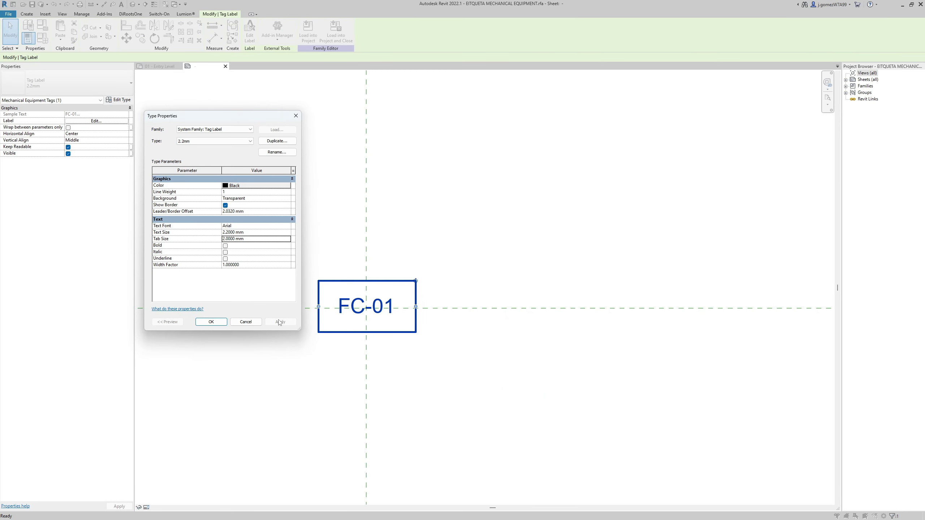
- Set the Leader/Border Offset to 0.5 mm and reload the family, overwriting the existing version
click(249, 211)
text(1)
click(279, 322)
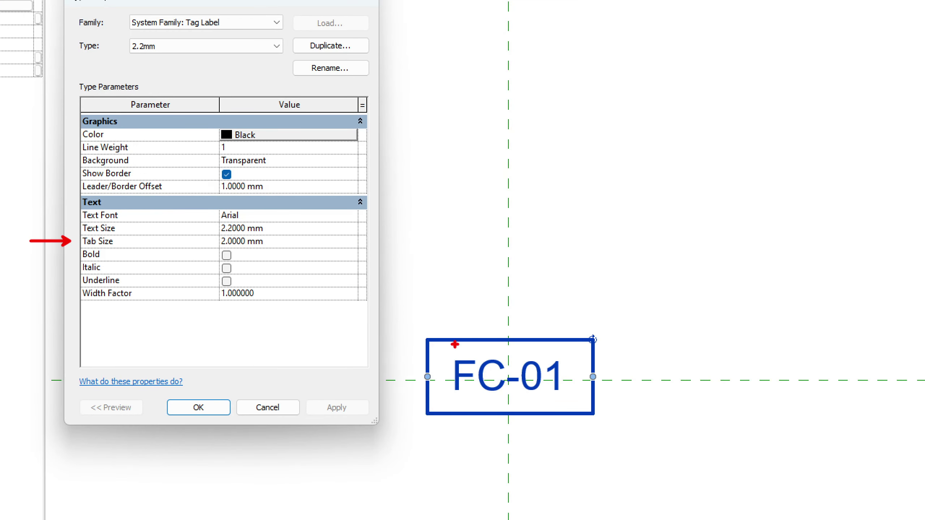
drag(470, 353, 553, 303)
mouse_move(491, 359)
mouse_down()
mouse_move(527, 330)
mouse_move(419, 184)
mouse_move(293, 187)
mouse_up()
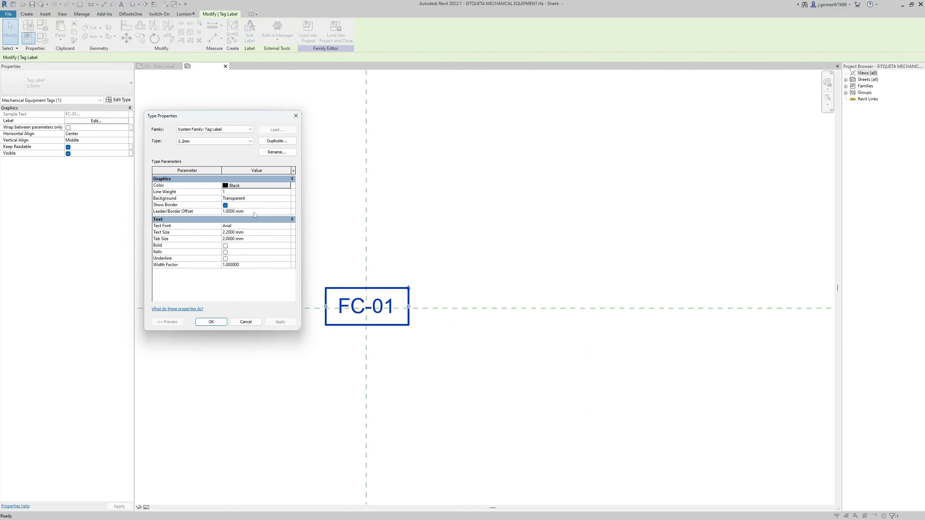
click(257, 211)
text(0.5)
key(Return)
click(280, 322)
click(211, 322)
click(308, 31)
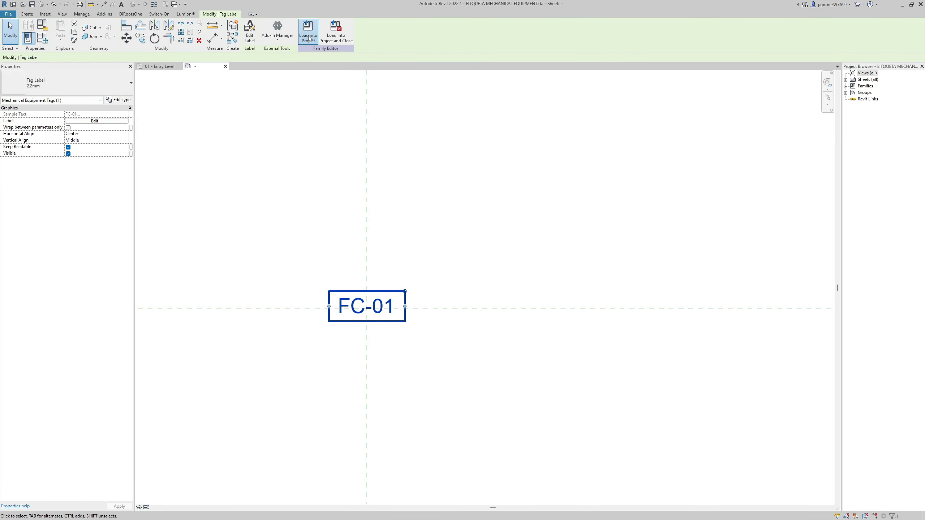
click(422, 245)
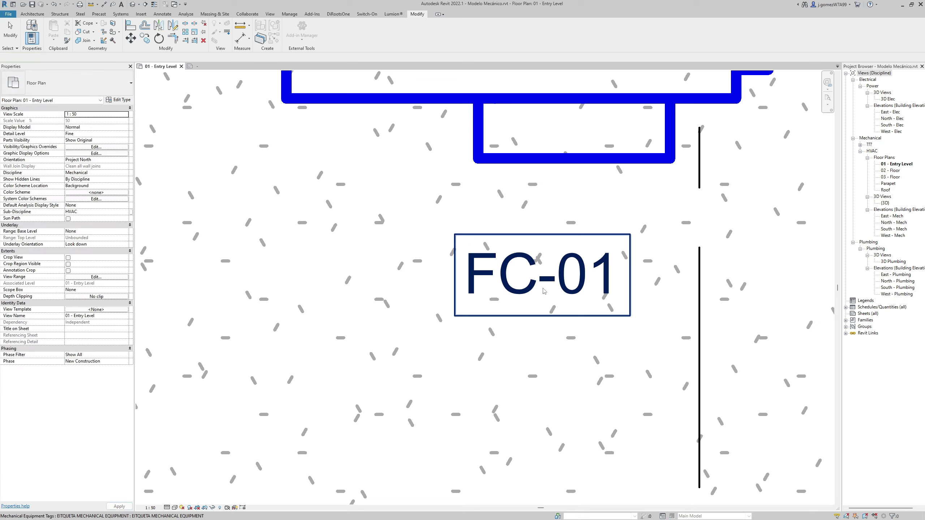
drag(549, 318, 524, 263)
scroll(525, 262, down, 8)
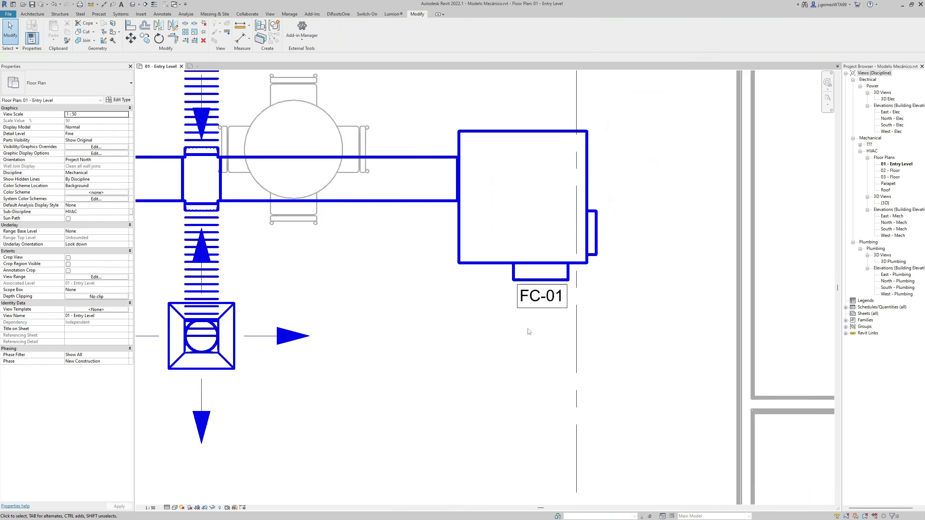
mouse_move(524, 262)
middle_down()
mouse_move(512, 360)
mouse_move(563, 357)
middle_up()
scroll(512, 360, down, 2)
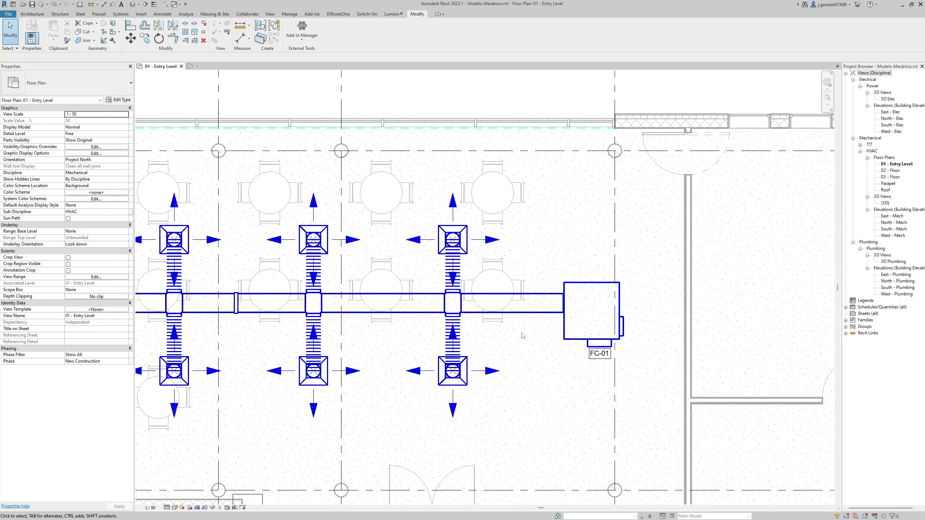
scroll(523, 335, up, 3)
scroll(521, 364, up, 3)
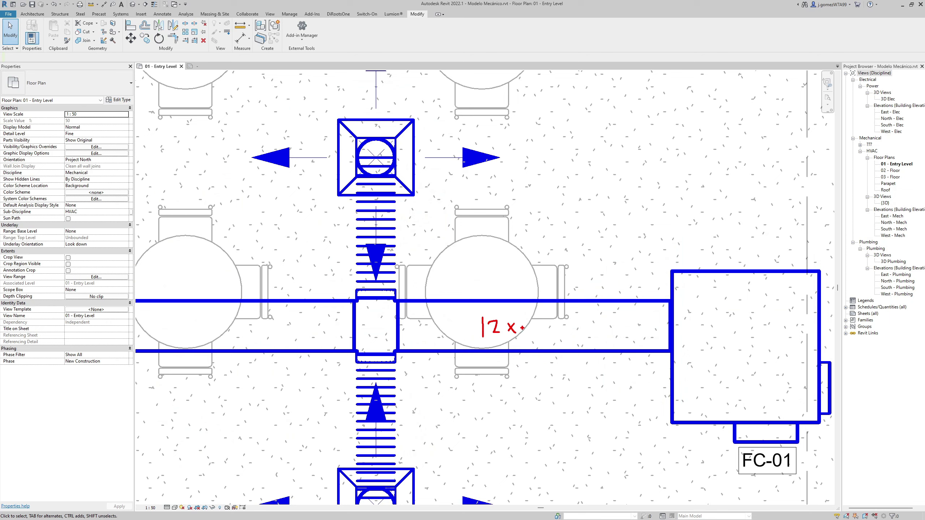
key(Escape)
click(485, 305)
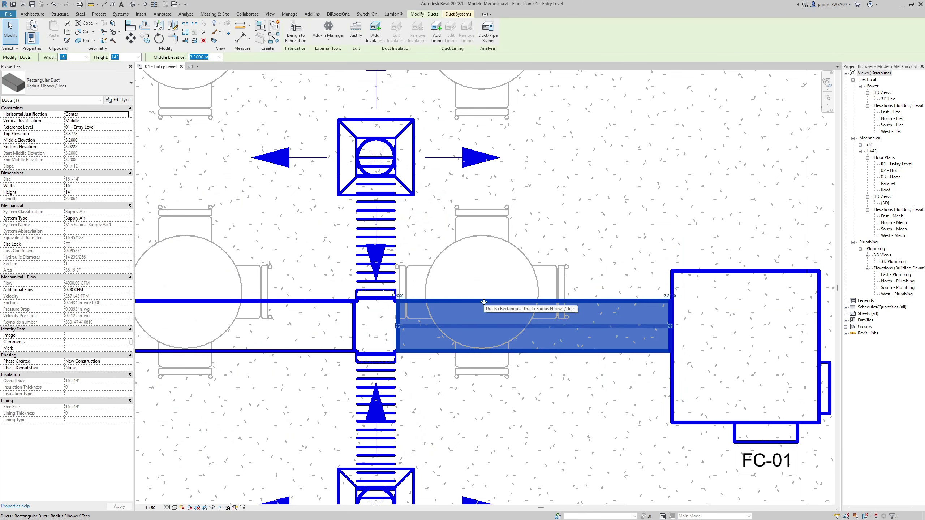
scroll(482, 301, down, 2)
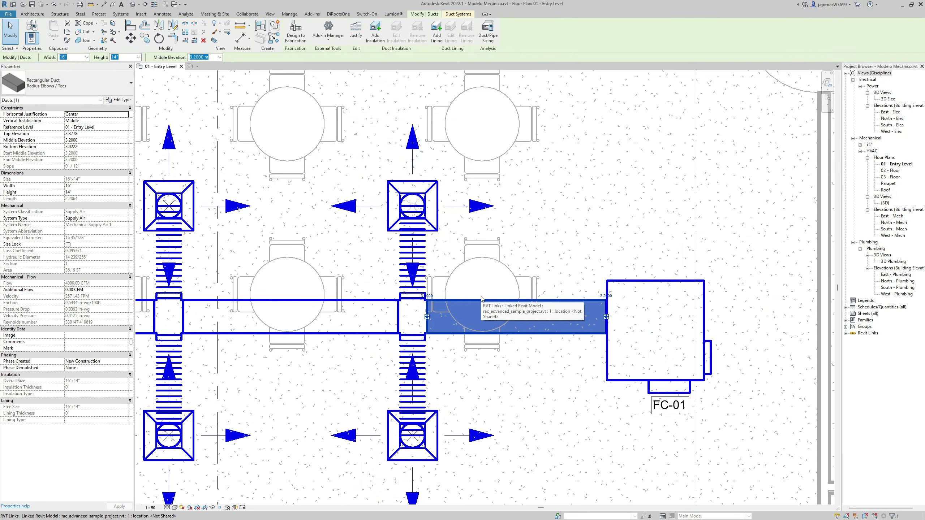
key(ctrl+1)
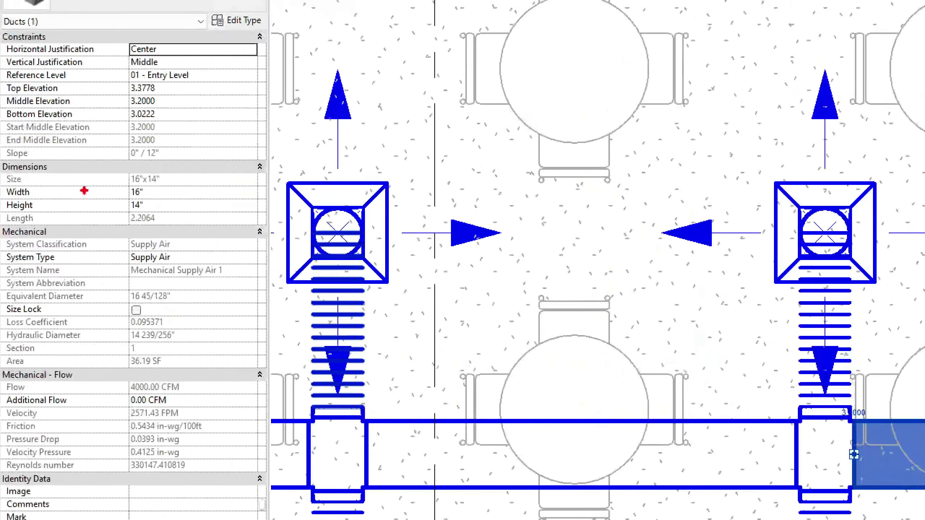
drag(166, 172, 175, 216)
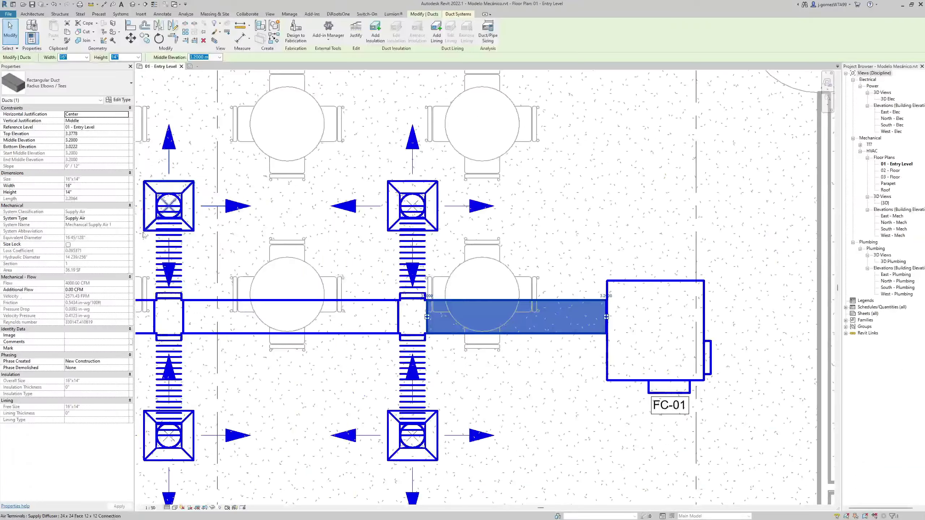
- Save the open tag family, replacing the existing file, and bring up the File menu
key(Escape)
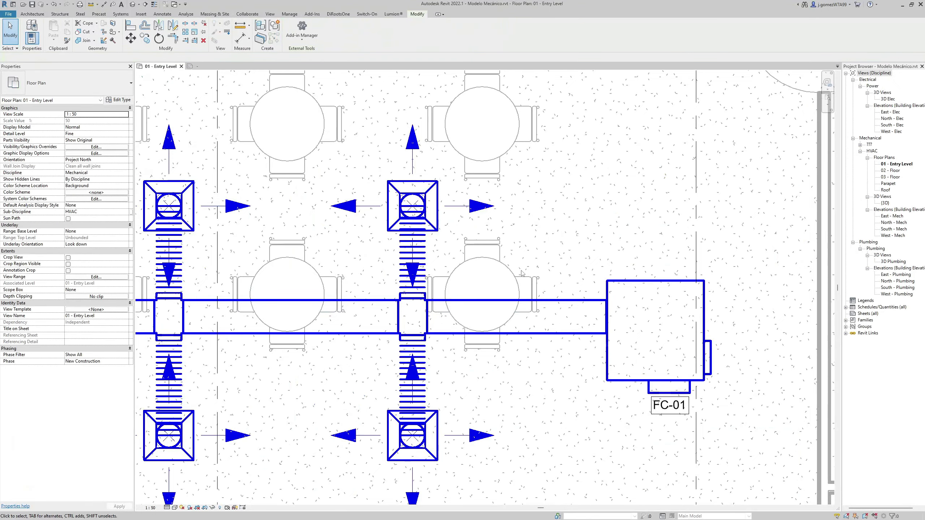
scroll(475, 283, down, 2)
middle_drag(509, 282, 425, 281)
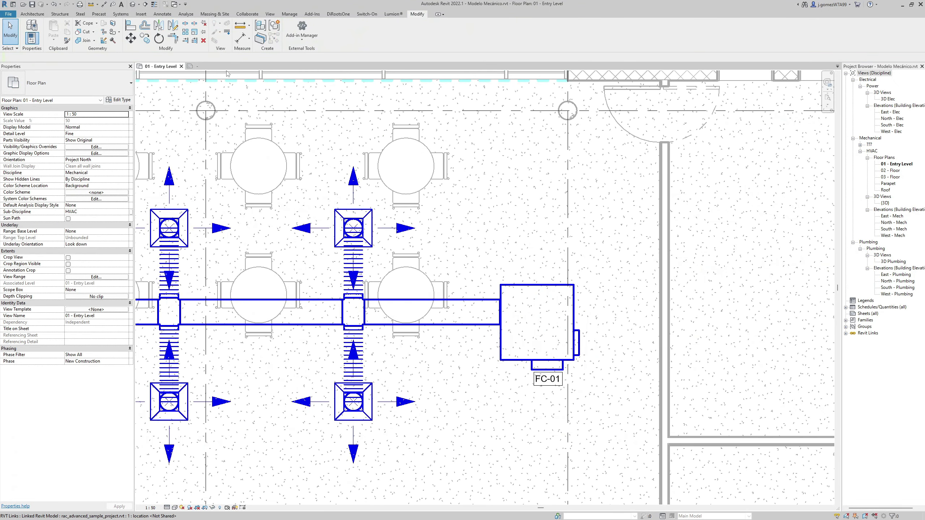
click(450, 269)
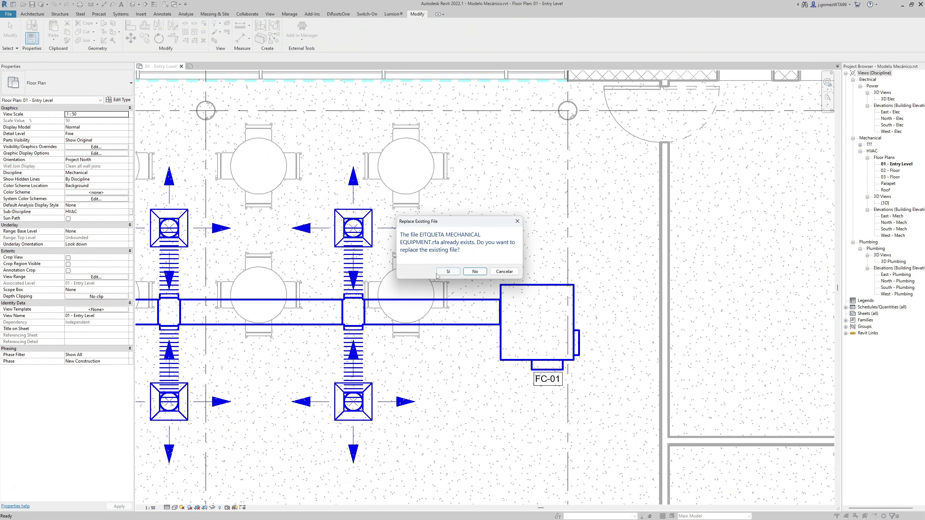
click(448, 271)
scroll(440, 301, up, 1)
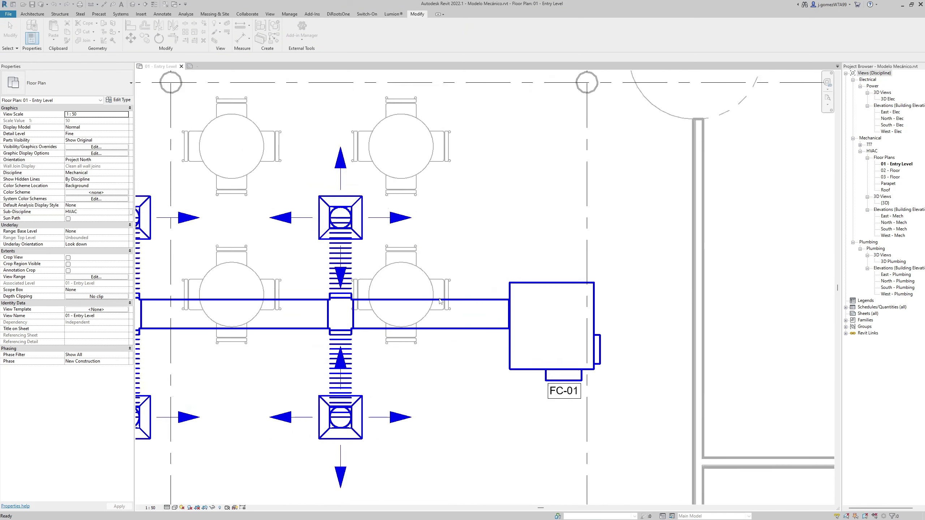
scroll(440, 301, up, 1)
click(8, 14)
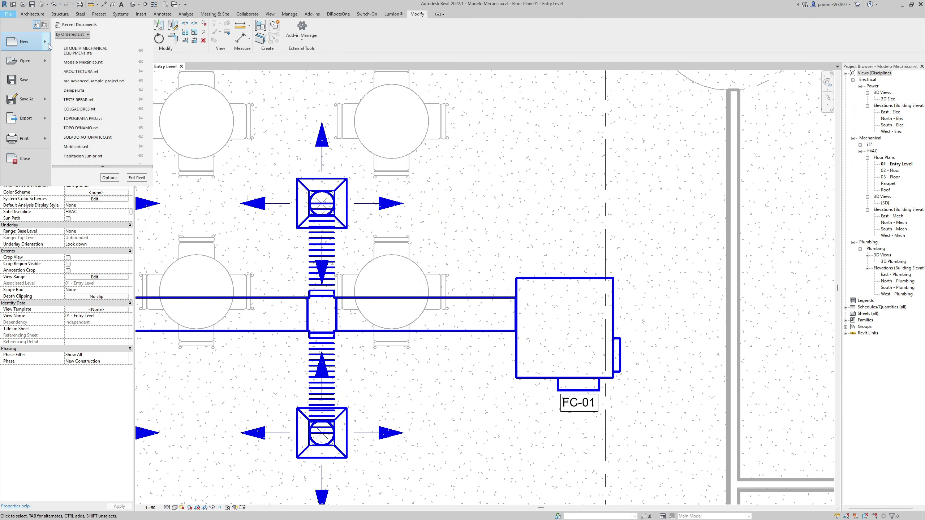
- Start a new family from Metric Generic Tag.rft and delete its red instruction note
mouse_move(25, 42)
click(146, 133)
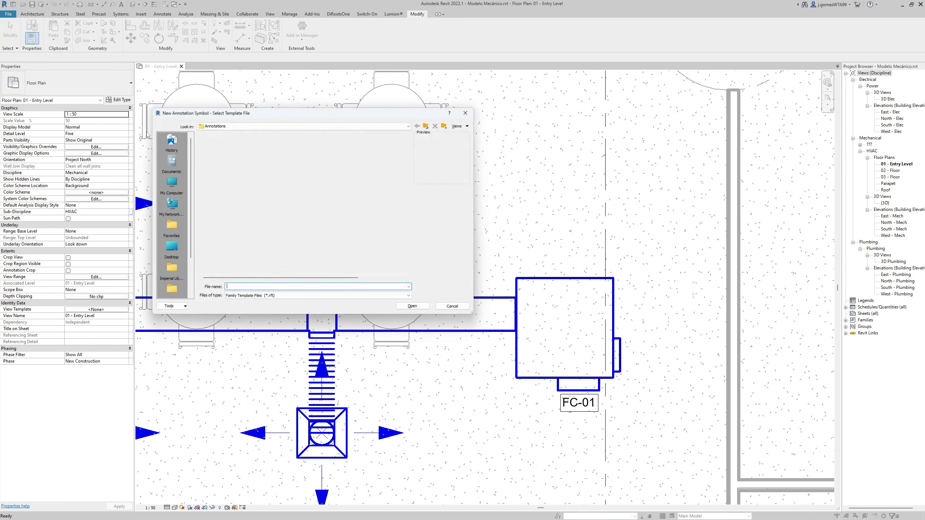
click(251, 204)
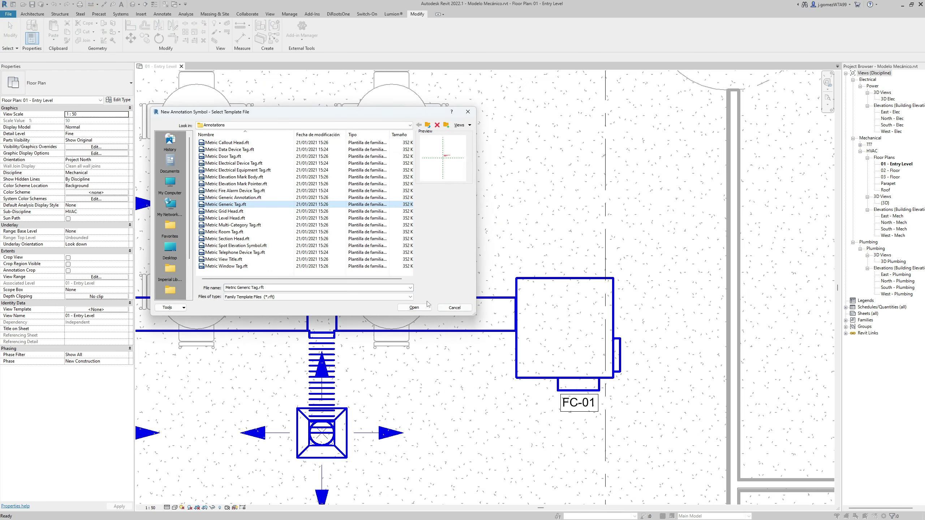
click(427, 306)
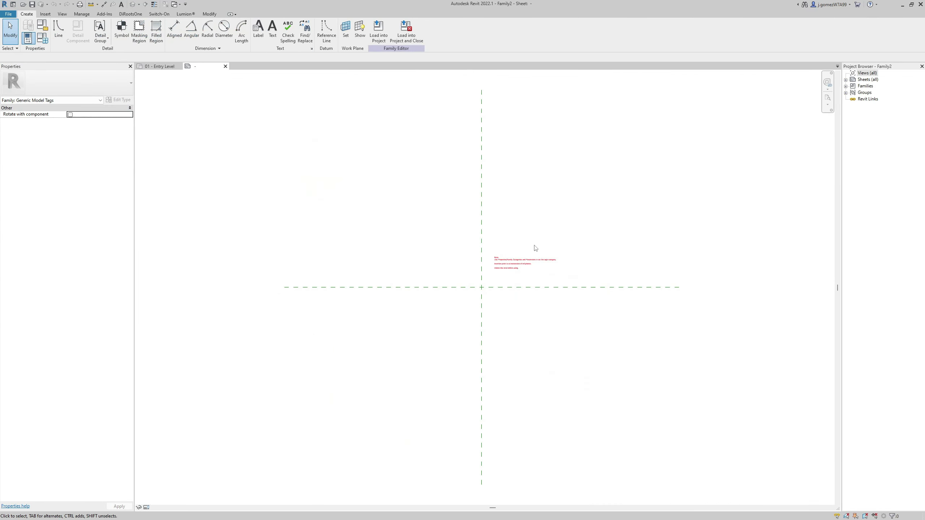
scroll(535, 248, up, 2)
click(535, 269)
key(Delete)
- Set the family category to Duct Tags in Family Category and Parameters
click(259, 43)
click(410, 312)
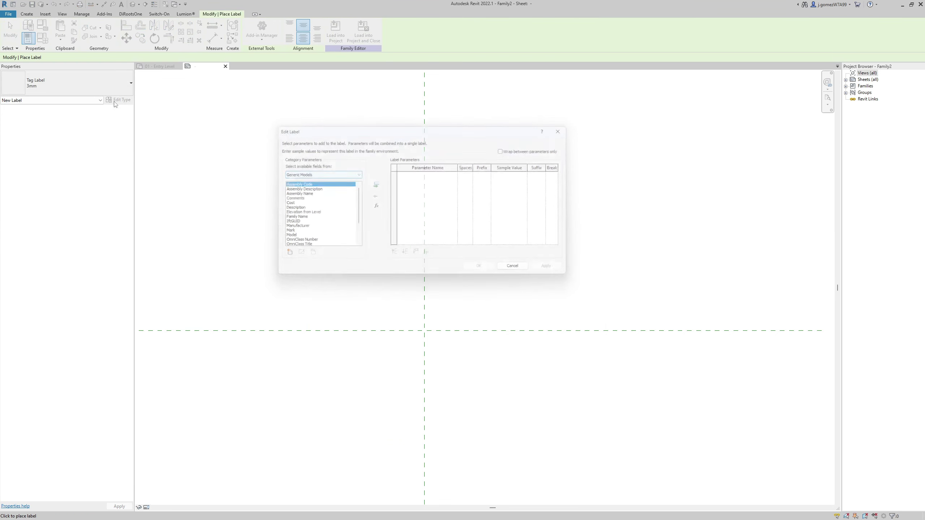
click(10, 31)
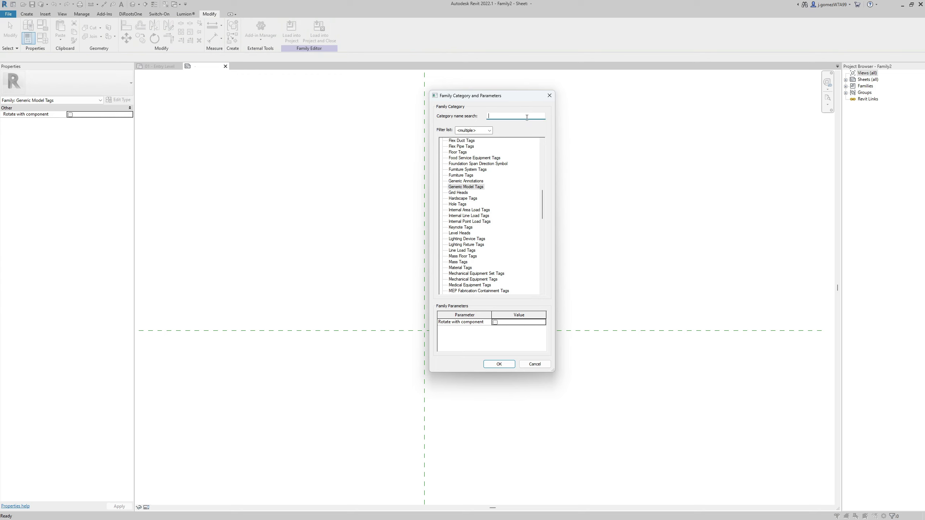
text(duct)
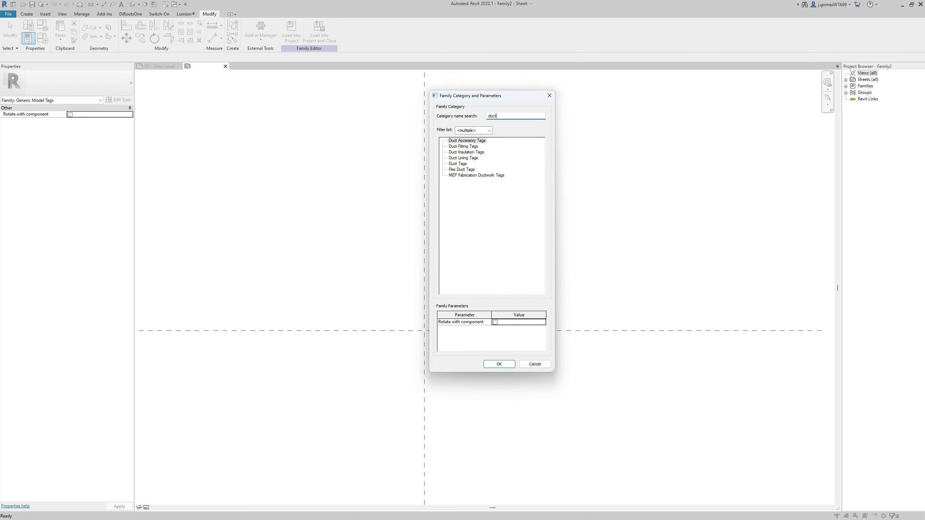
click(462, 164)
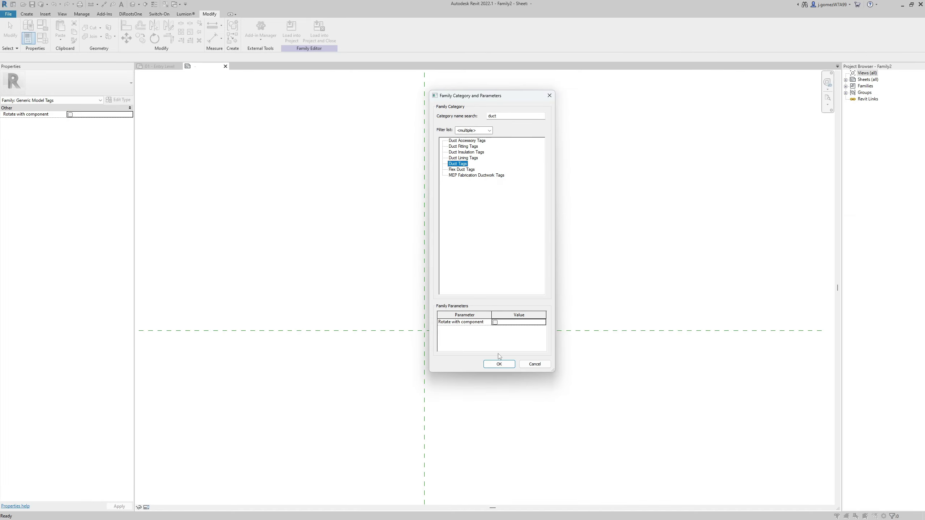
click(496, 364)
- Place a label with the Size parameter at the reference-plane intersection and narrow its box
click(26, 14)
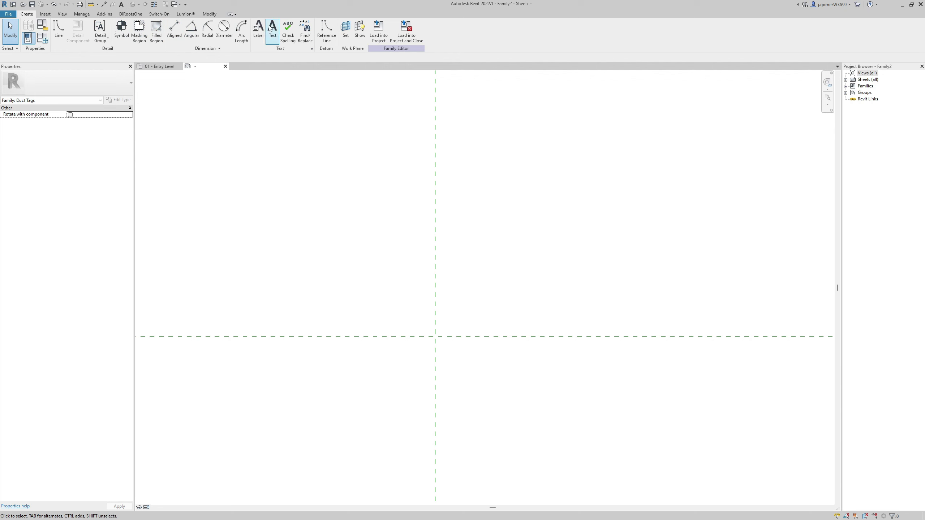
click(266, 30)
click(437, 339)
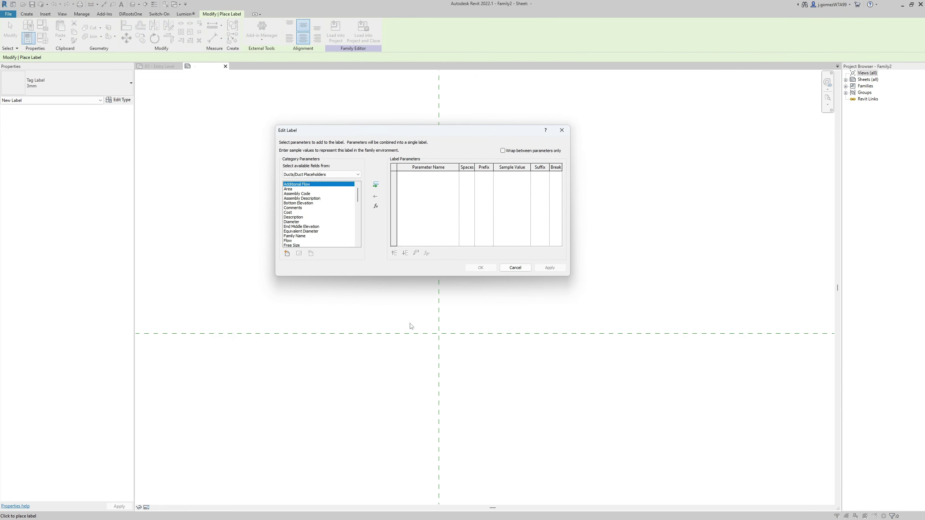
scroll(321, 215, down, 5)
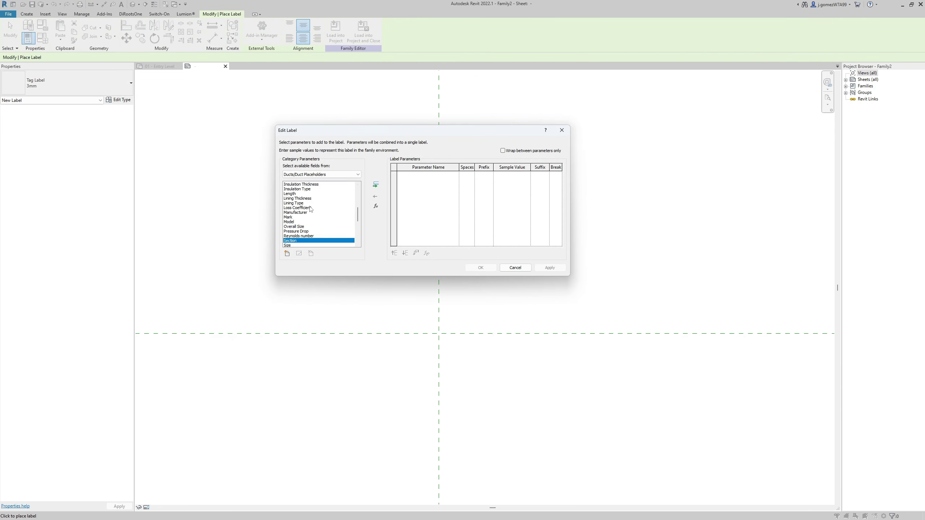
click(298, 219)
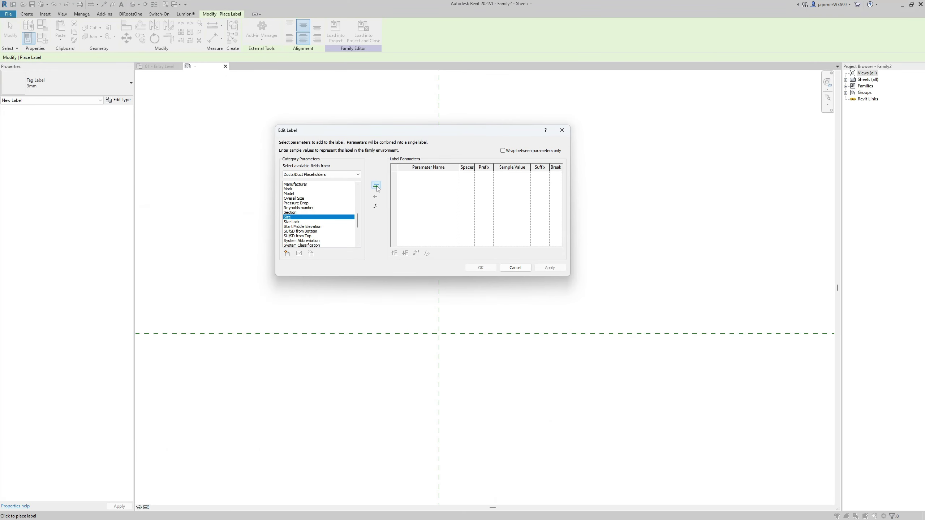
click(376, 186)
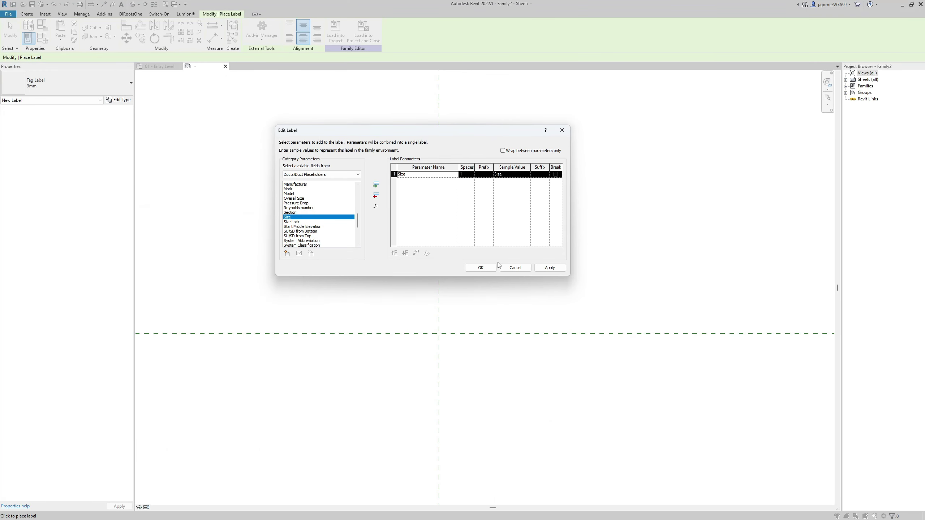
click(481, 267)
click(436, 347)
scroll(436, 347, up, 1)
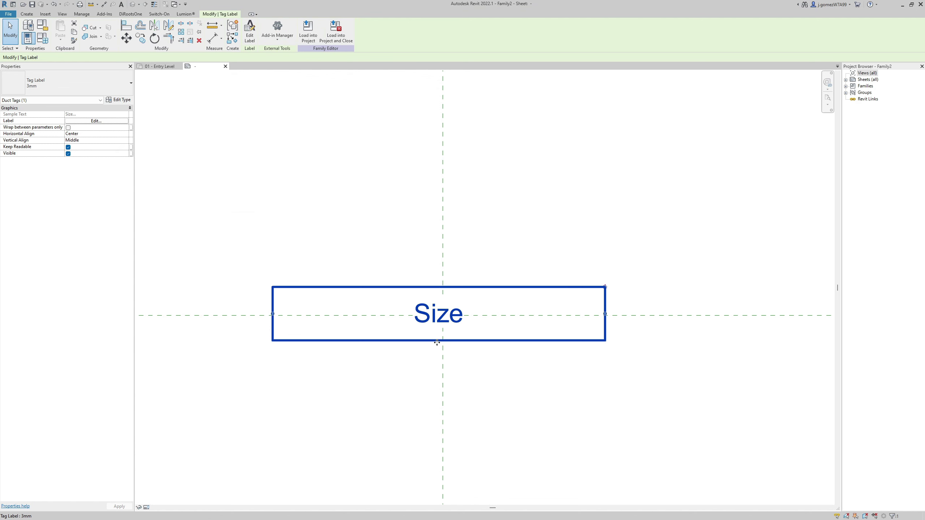
drag(272, 315, 335, 293)
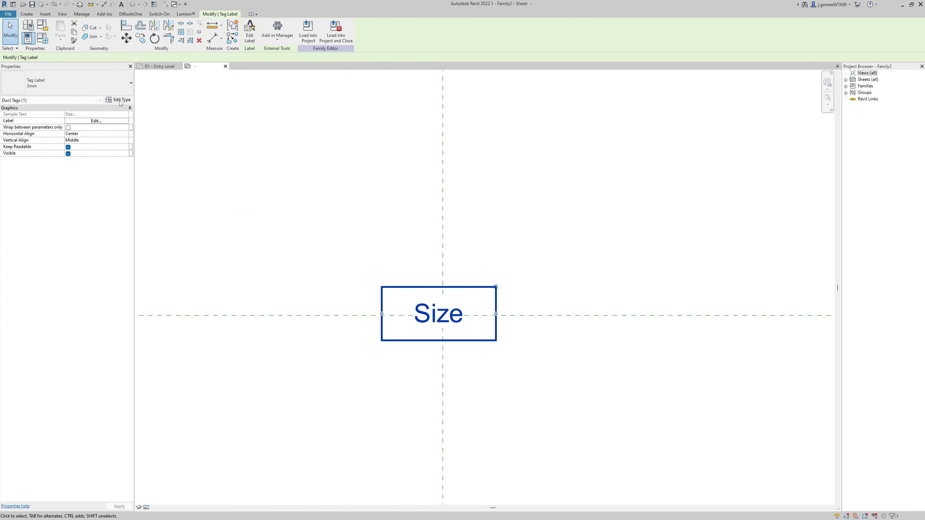
- Rename the Size label type to 1.8mm with 1.8 mm text, then save as ETIQUETA SIZE DUCTOS
click(119, 100)
click(276, 152)
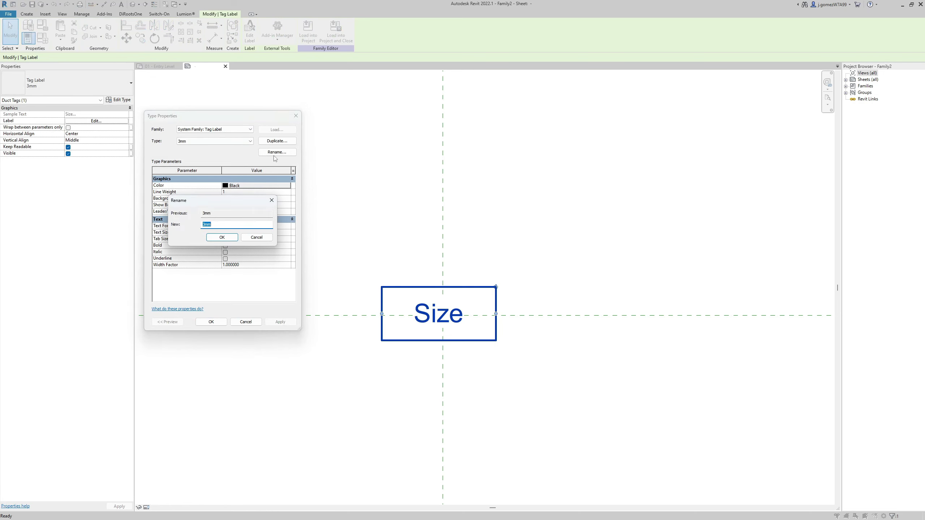
text(1.8mm)
key(Return)
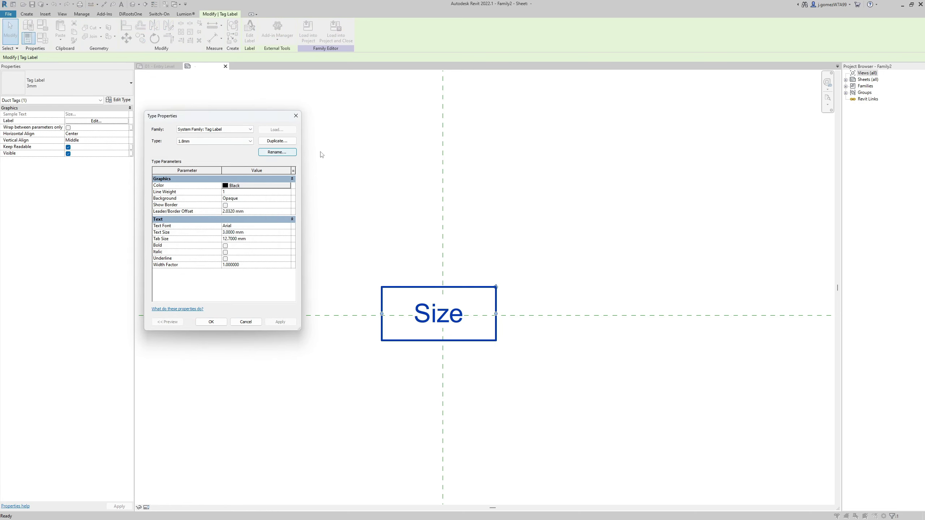
click(261, 233)
text(1.8)
key(Return)
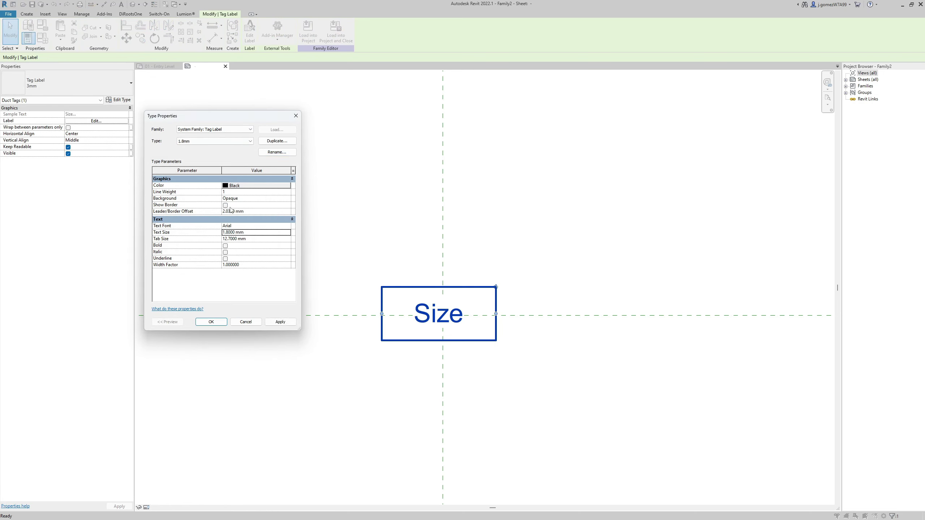
click(211, 322)
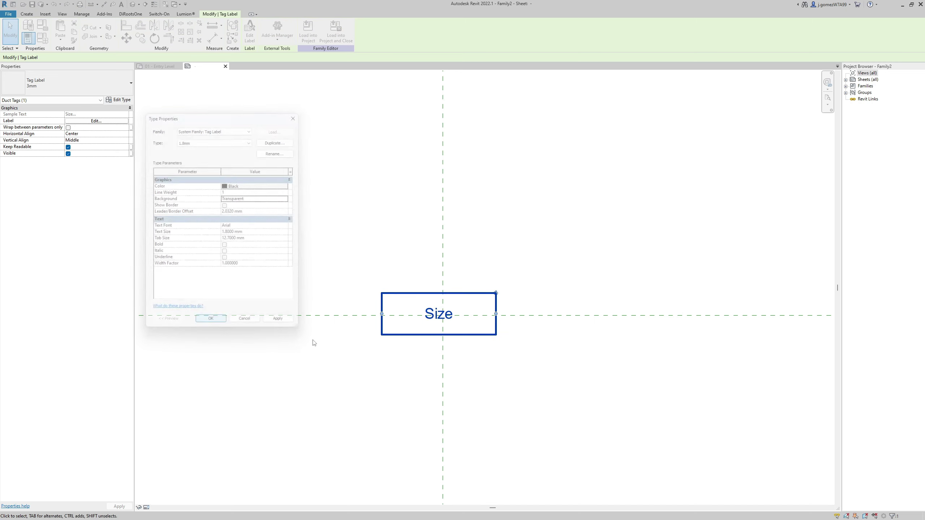
click(314, 343)
click(24, 5)
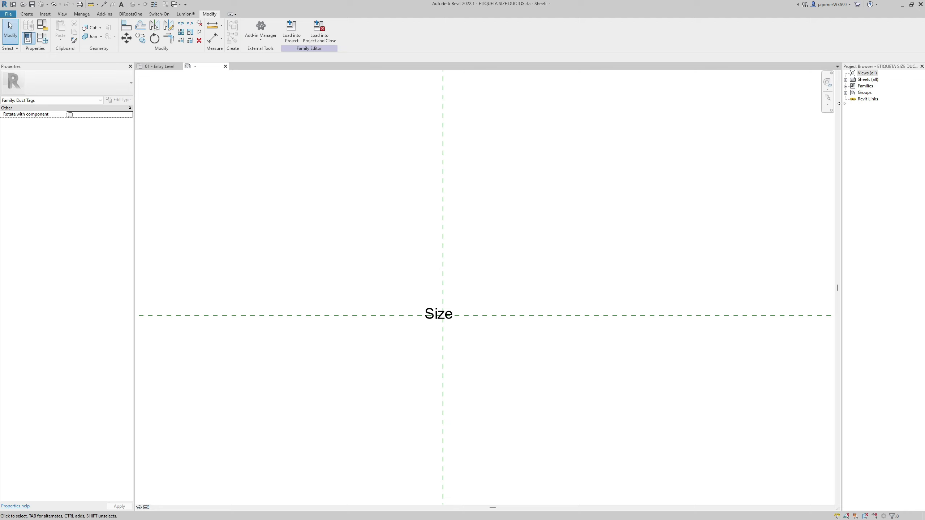
- Load the ETIQUETA SIZE DUCTOS tag and tag each rectangular duct segment with its 16"x14" size
click(320, 31)
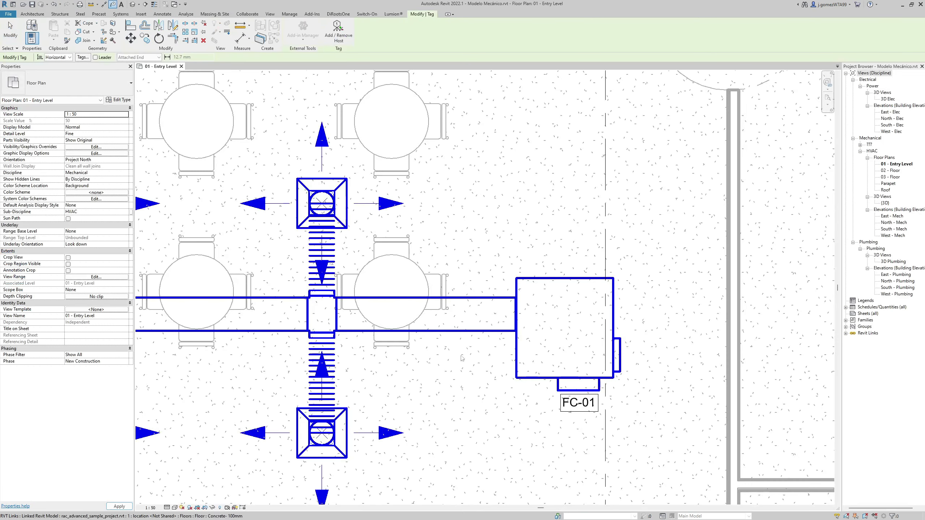
middle_drag(497, 308, 492, 299)
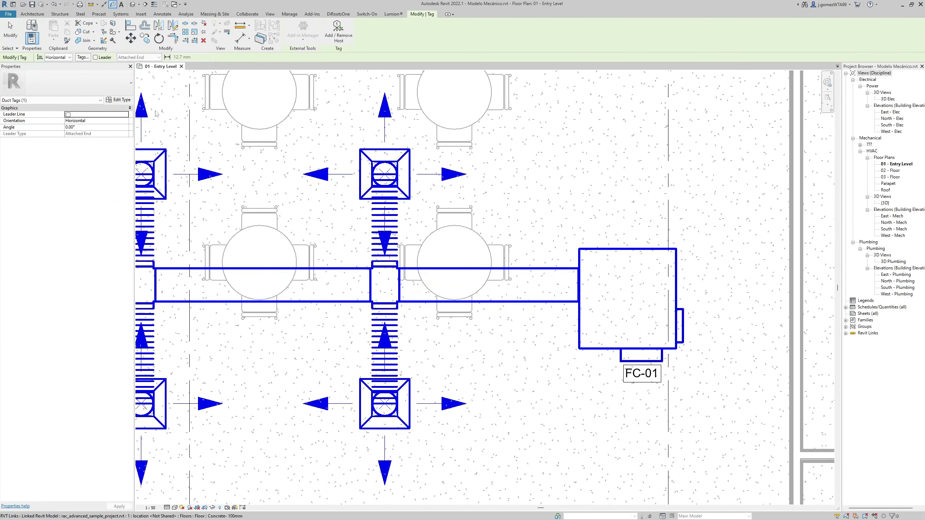
scroll(492, 298, down, 3)
click(489, 291)
click(361, 292)
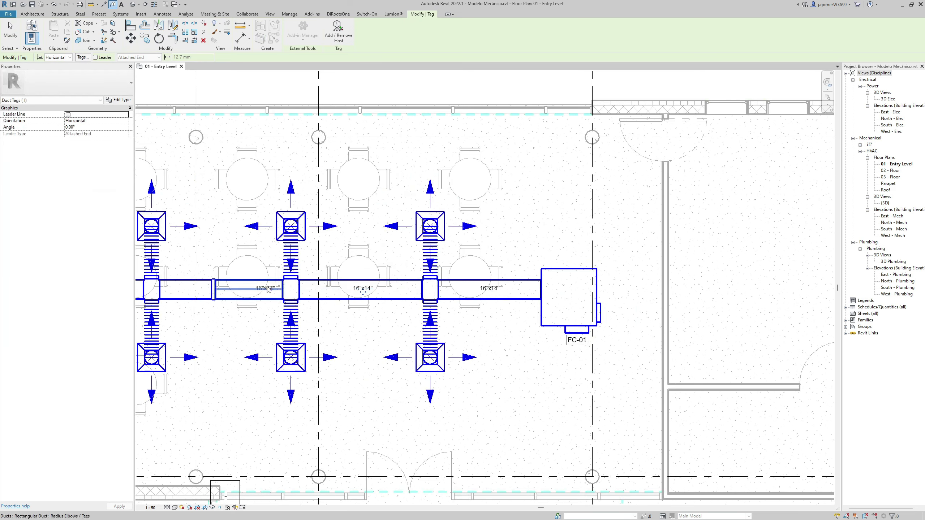
middle_drag(254, 291, 456, 317)
click(456, 316)
click(386, 317)
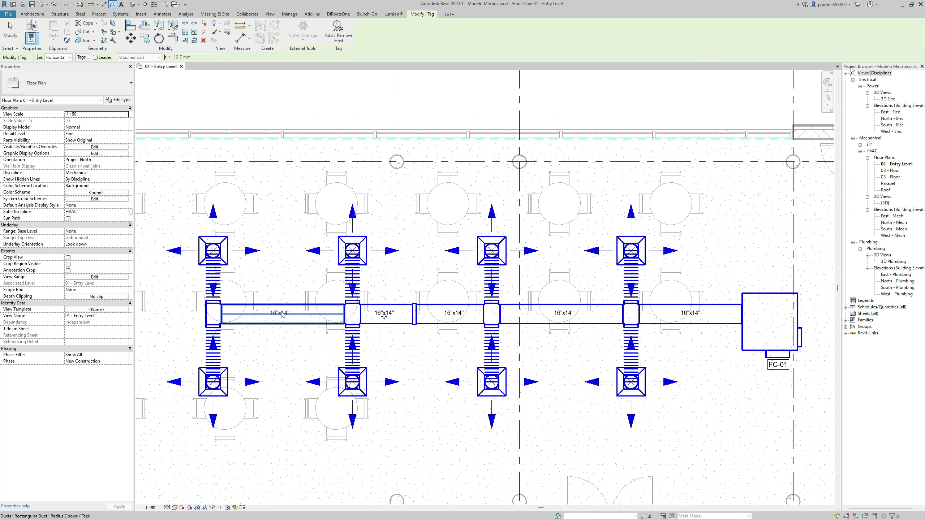
click(274, 319)
key(Escape)
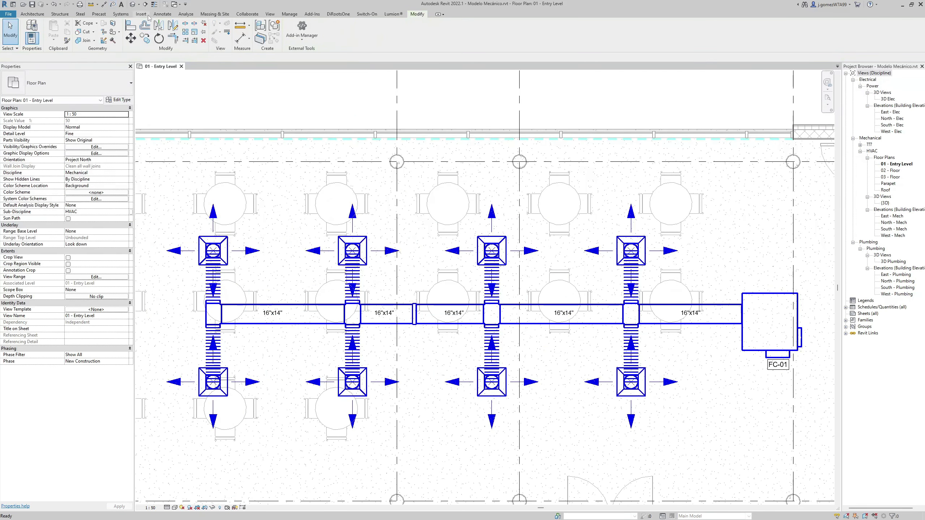
- Reopen the duct size tag family for editing from the tag near unit FC-01
scroll(627, 363, up, 3)
scroll(652, 368, up, 1)
scroll(617, 378, down, 1)
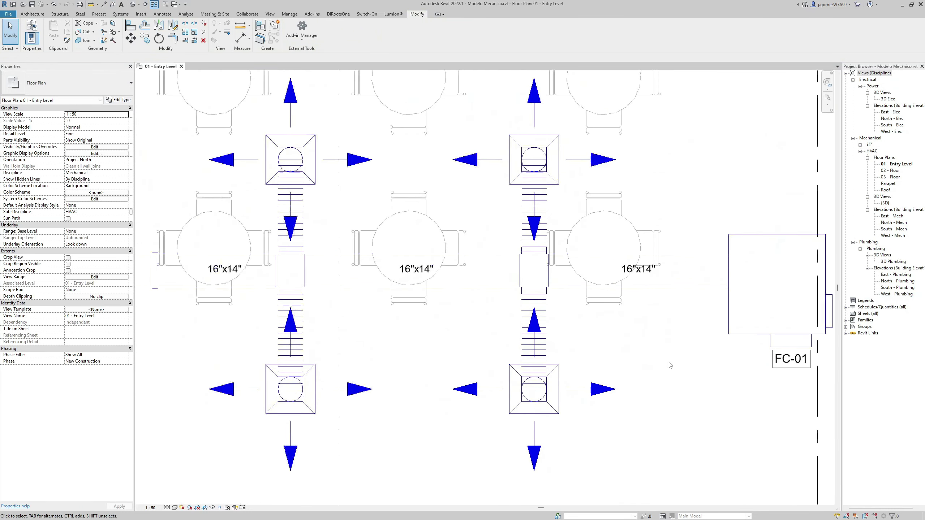
middle_drag(611, 367, 543, 335)
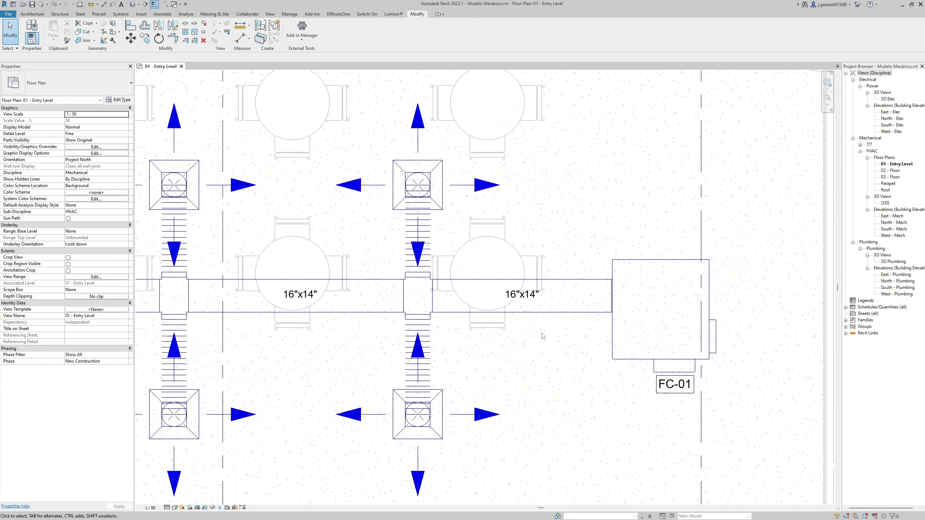
right_click(523, 299)
click(546, 372)
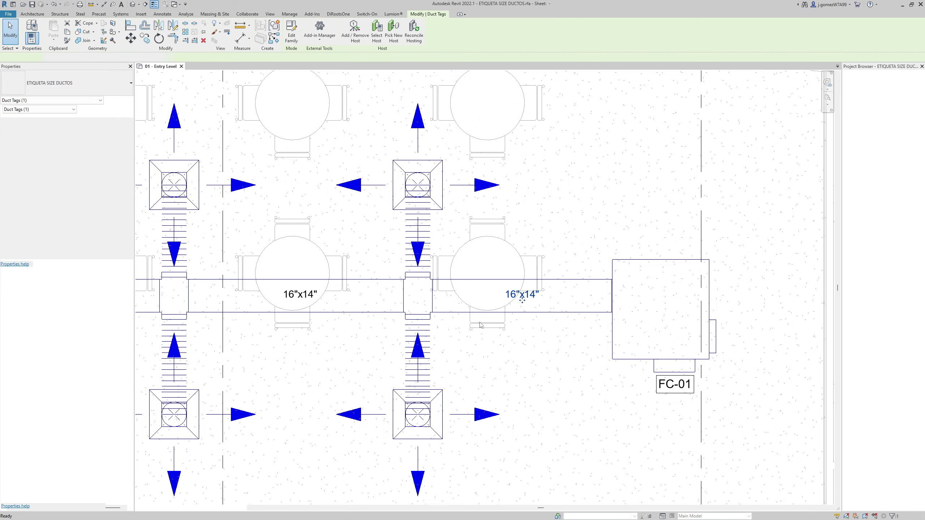
- Rename the Size label type to 2mm with 2 mm text, and reload the tag, overwriting the existing family
scroll(366, 265, up, 2)
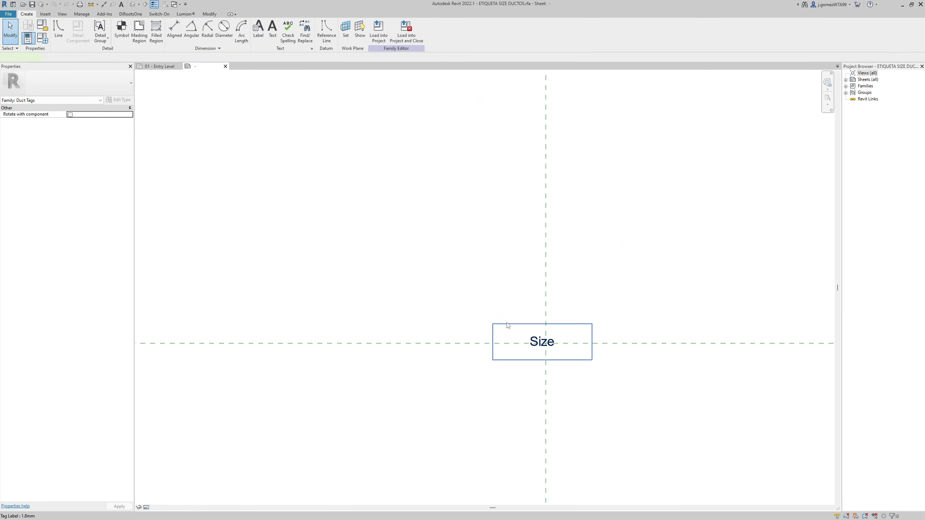
click(543, 341)
click(118, 99)
click(277, 153)
text(2mm)
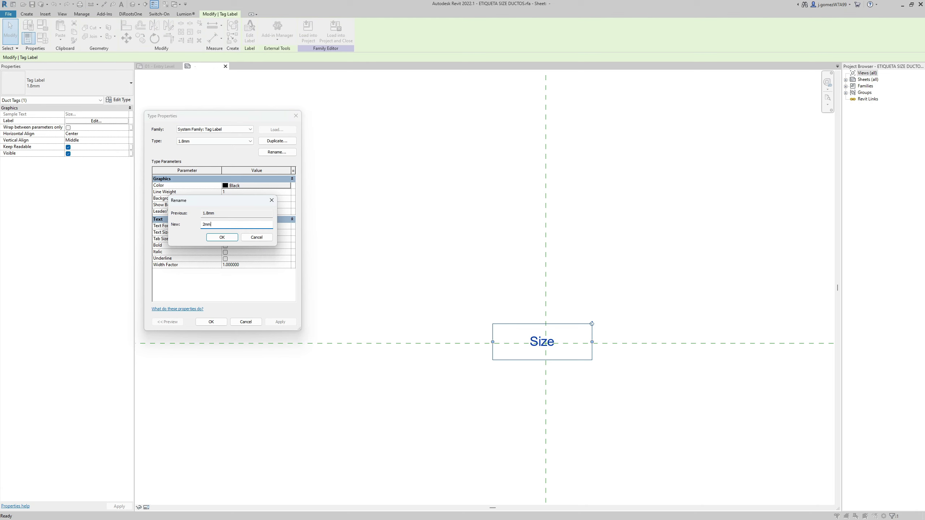
key(Return)
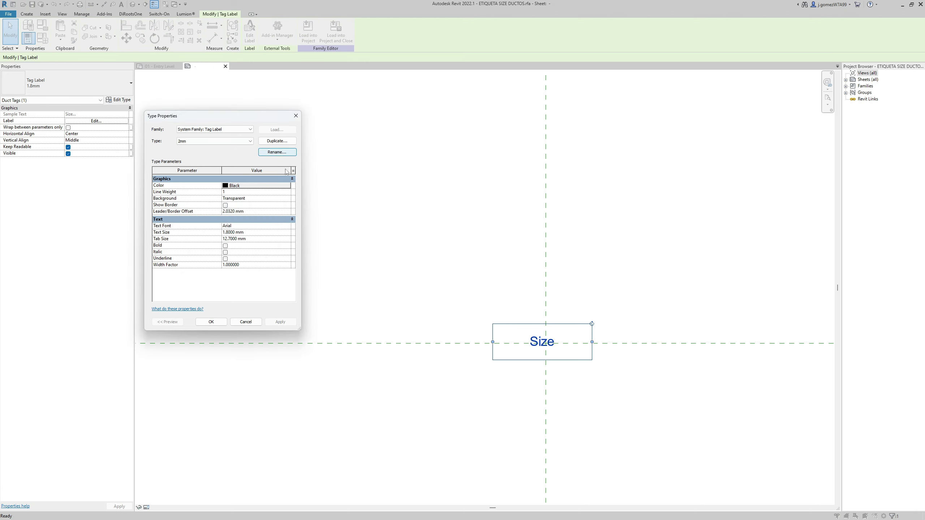
click(255, 232)
text(2)
key(Return)
key(Return)
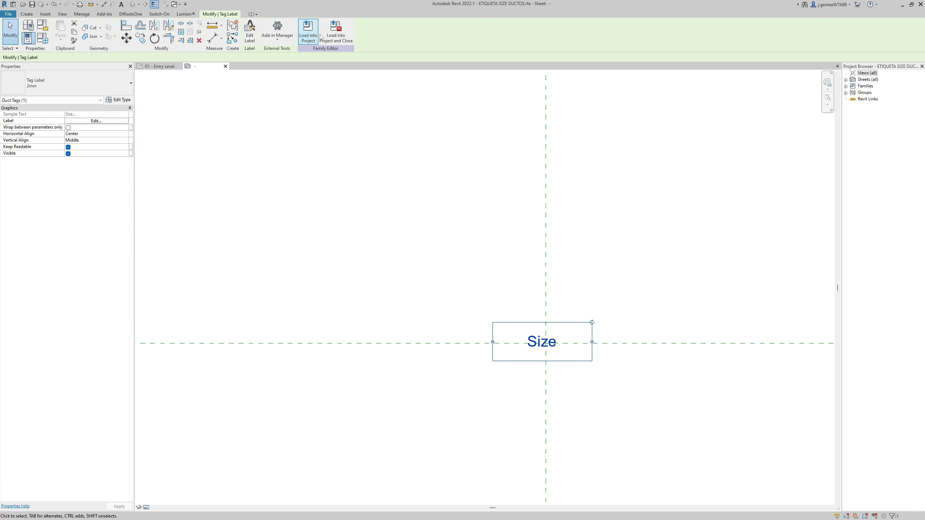
click(335, 33)
click(455, 268)
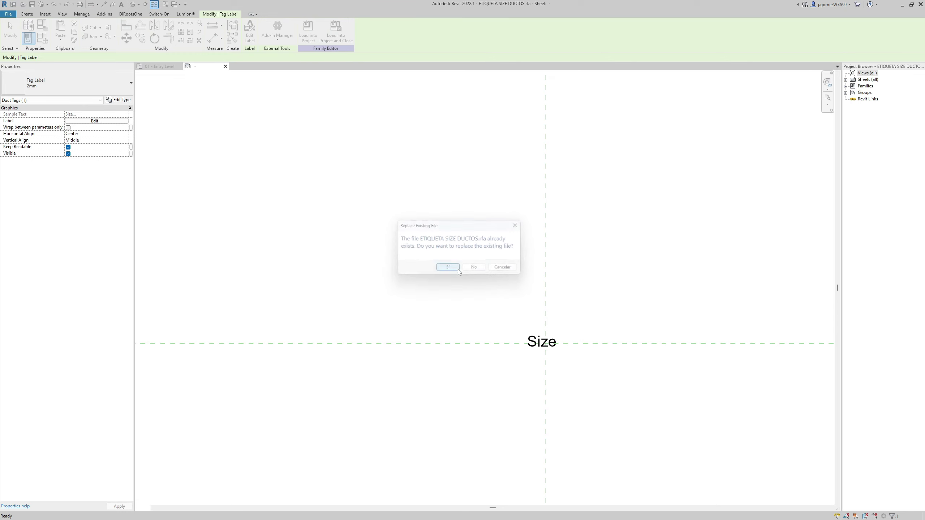
click(450, 259)
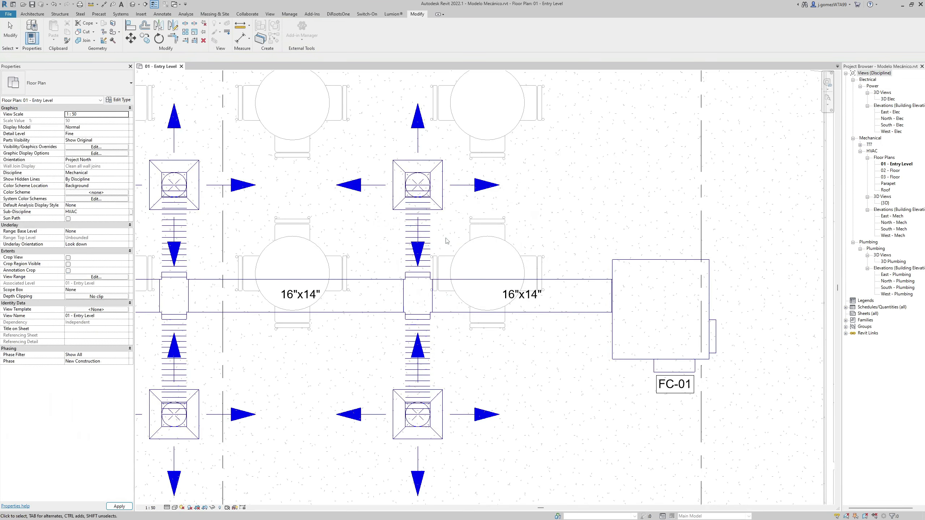
drag(520, 306, 520, 309)
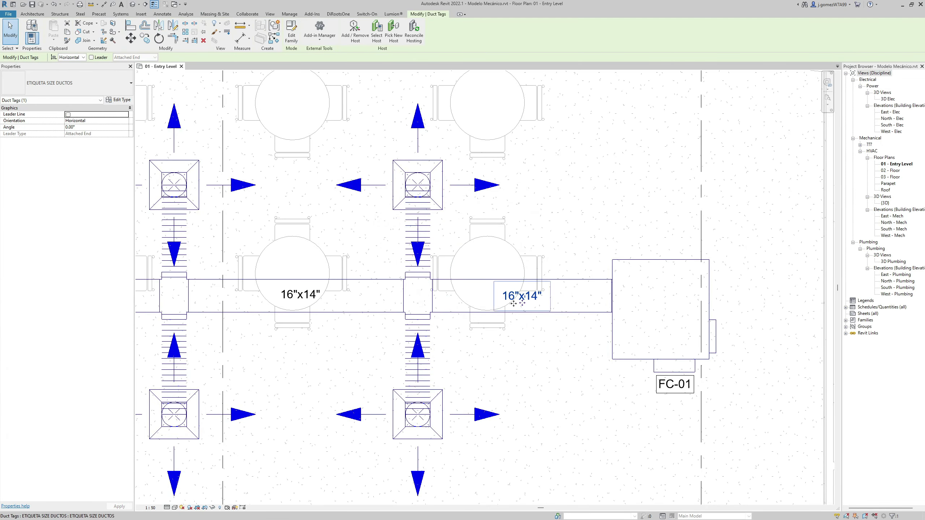
click(310, 300)
middle_drag(309, 300, 429, 312)
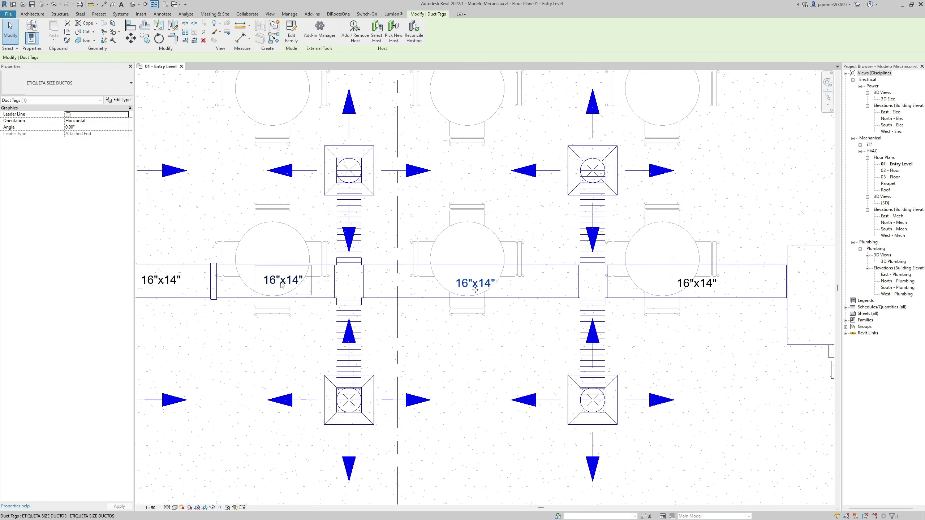
click(280, 283)
middle_drag(241, 286, 341, 285)
scroll(282, 279, down, 2)
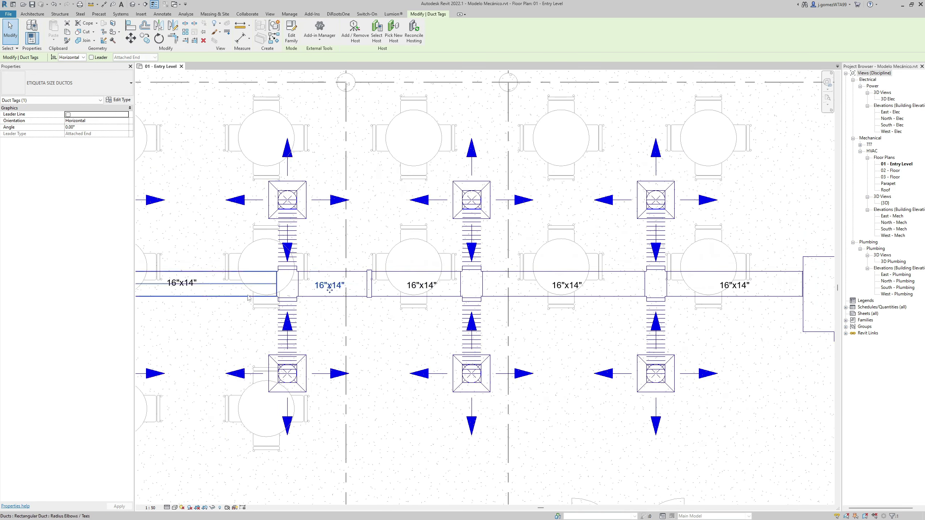
click(171, 284)
scroll(205, 313, up, 2)
click(273, 338)
scroll(273, 338, down, 2)
scroll(273, 337, down, 2)
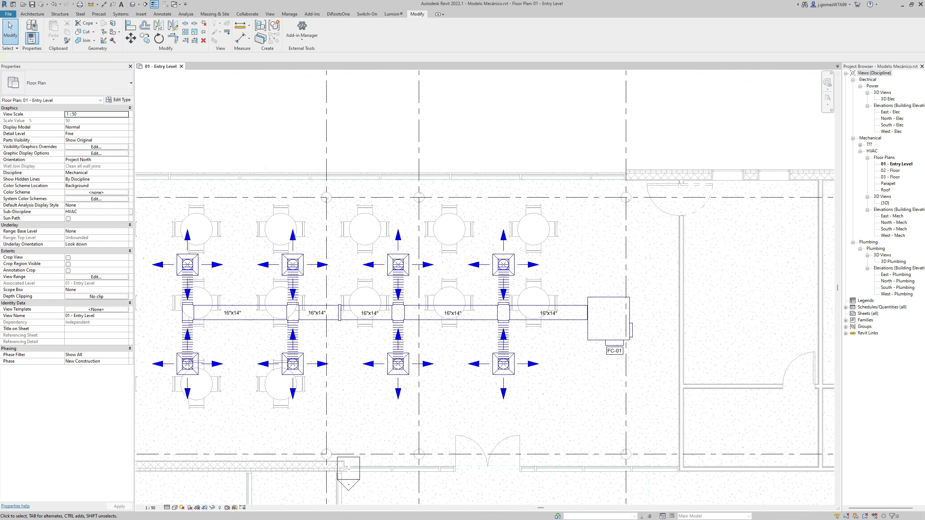
scroll(508, 288, up, 5)
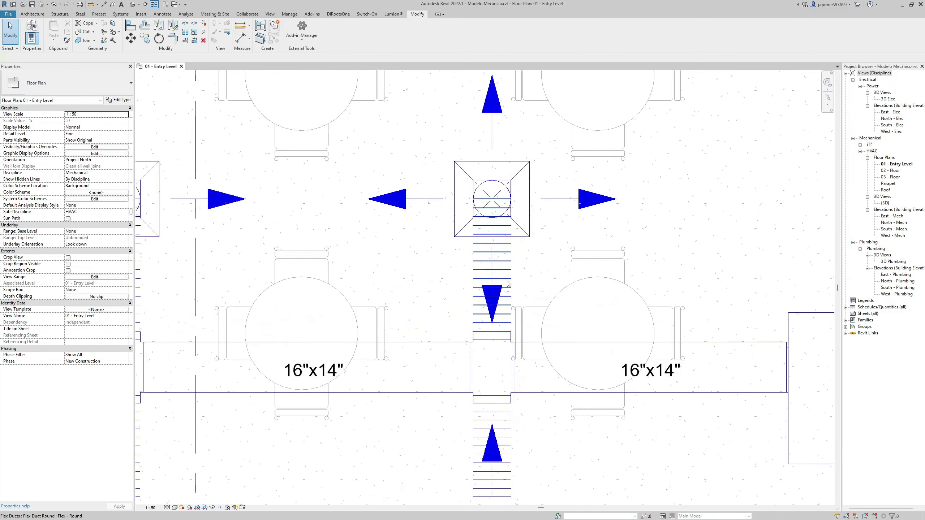
click(509, 284)
middle_drag(509, 284, 470, 298)
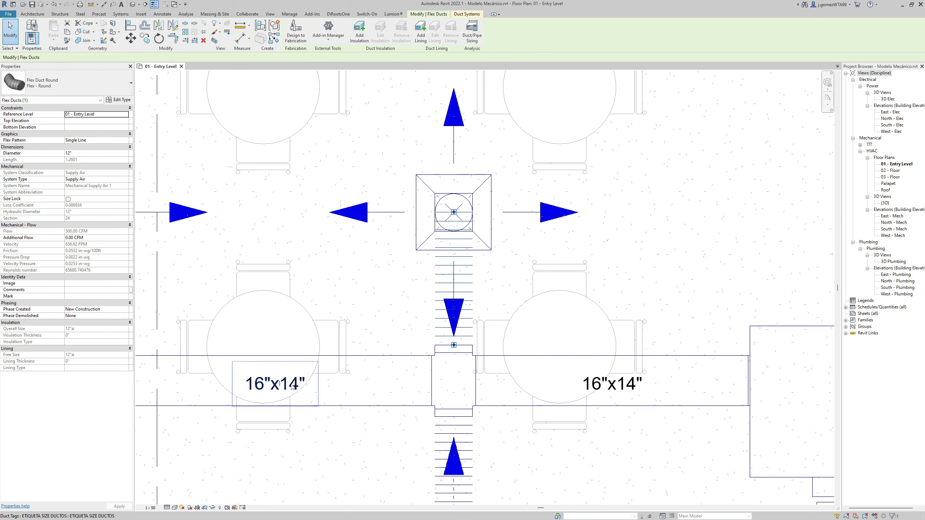
key(t)
key(g)
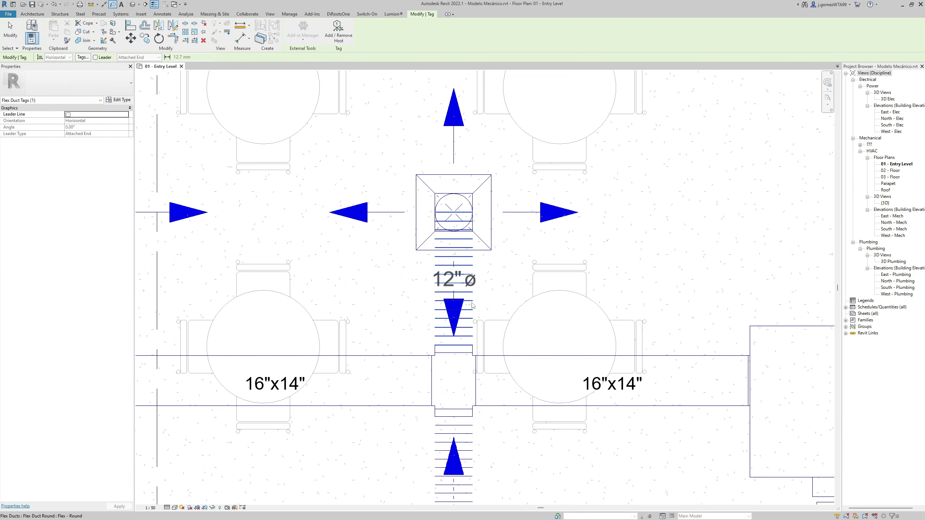
click(437, 288)
key(Escape)
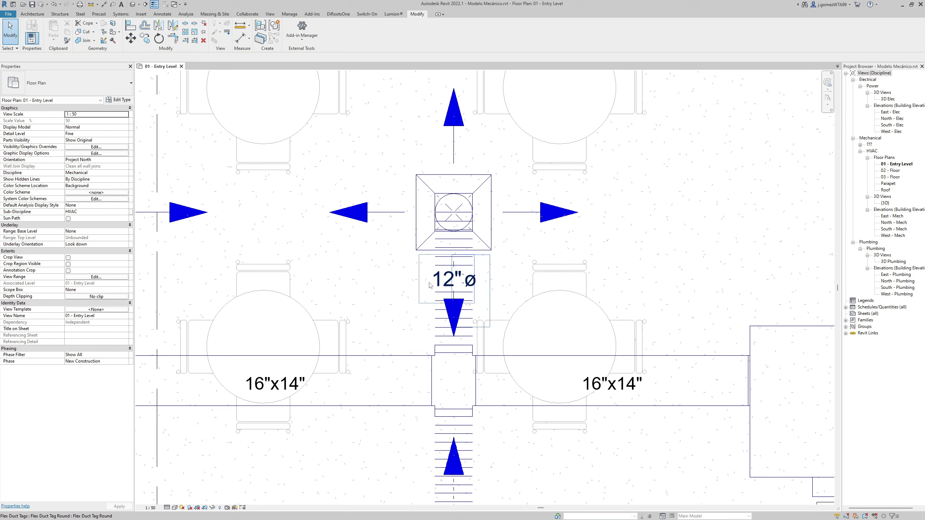
click(446, 290)
drag(446, 290, 400, 310)
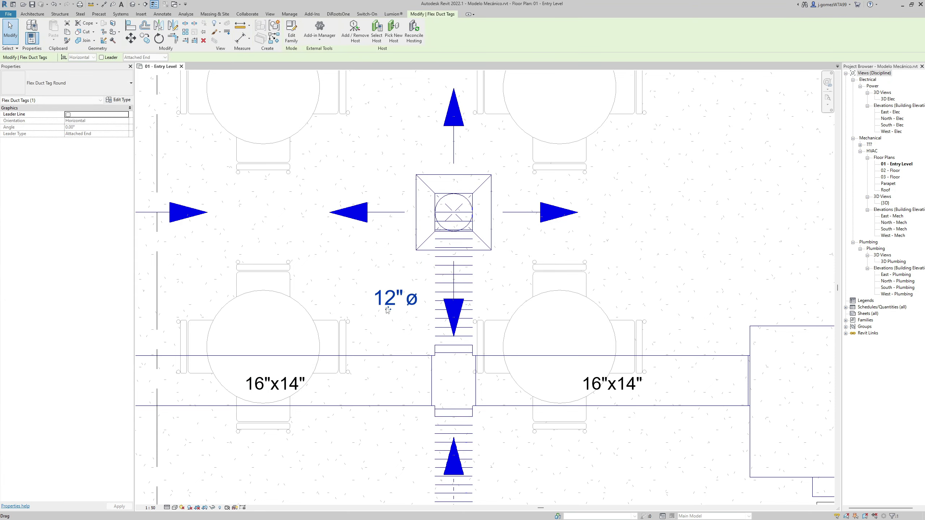
scroll(365, 288, down, 3)
scroll(329, 267, up, 2)
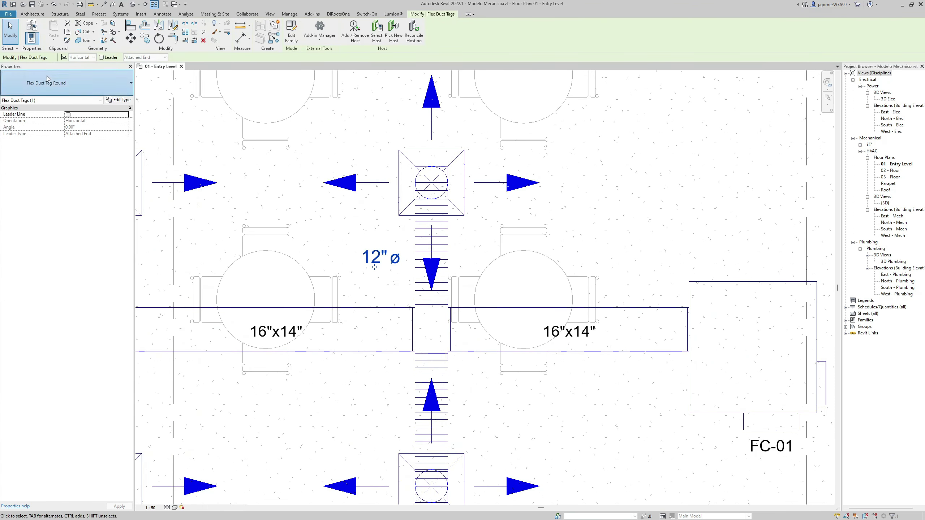
click(36, 87)
mouse_move(7, 147)
ctrl+mouse_down()
mouse_move(125, 176)
mouse_move(200, 242)
ctrl+mouse_up()
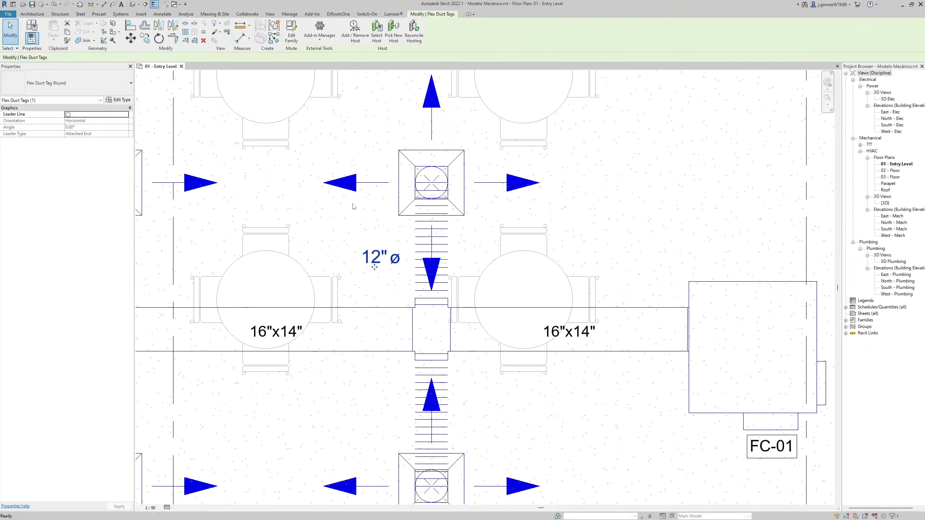
click(298, 328)
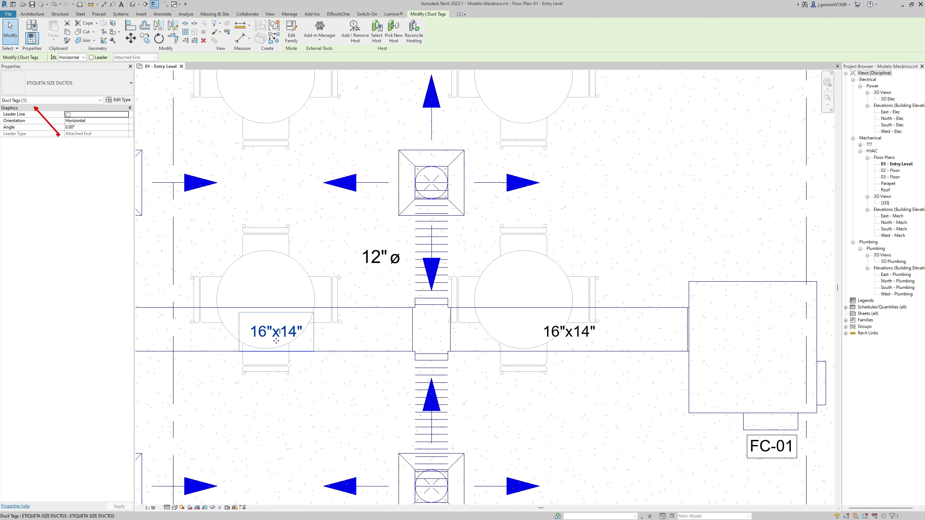
key(Escape)
click(380, 257)
key(Delete)
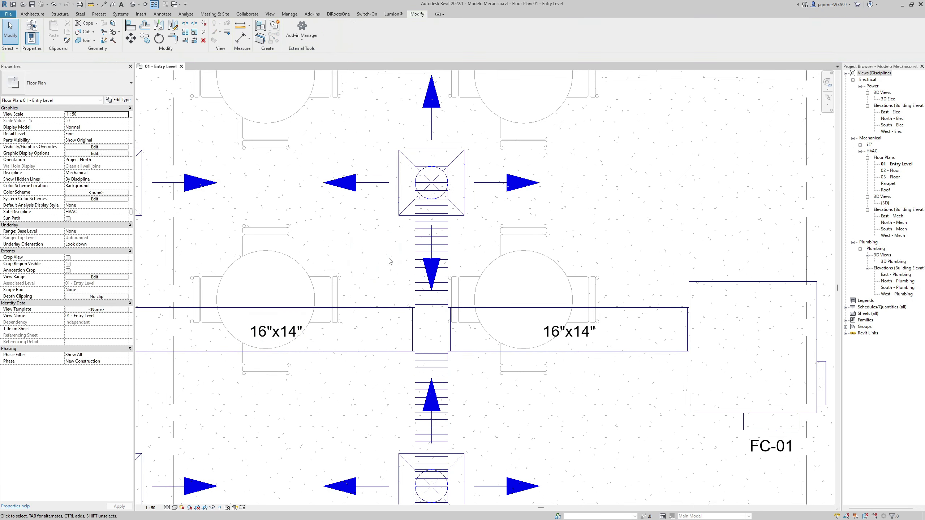
middle_drag(383, 262, 334, 277)
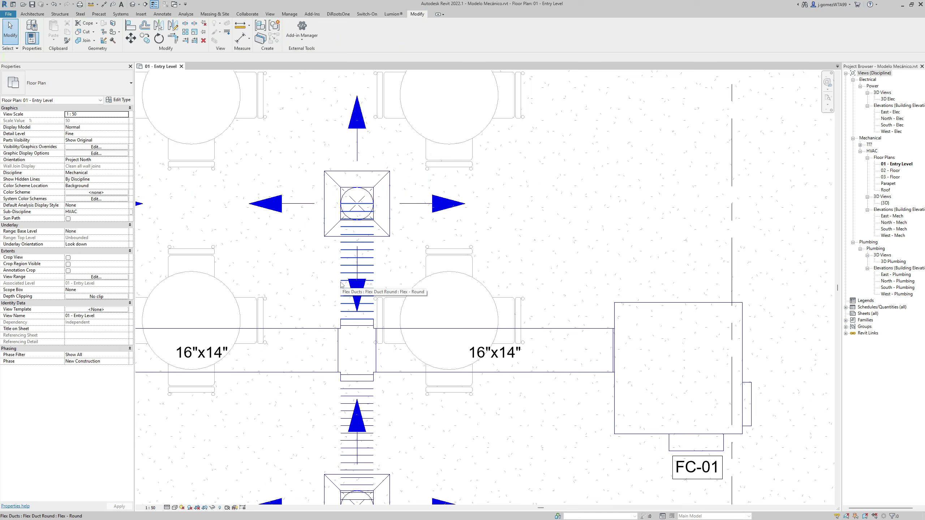
middle_drag(341, 283, 353, 279)
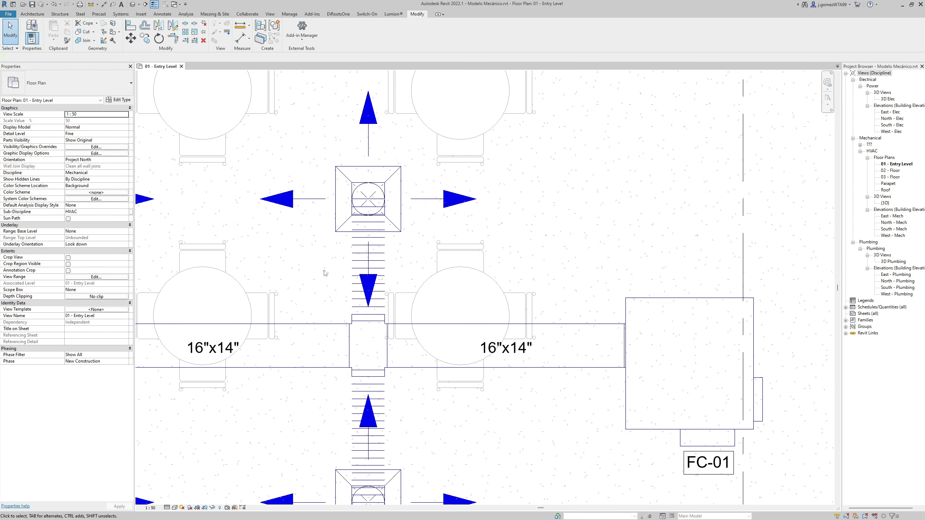
- Create a new tag family from the generic tag template, remove the placeholder note, and categorize it as Flex Duct Tags
click(9, 14)
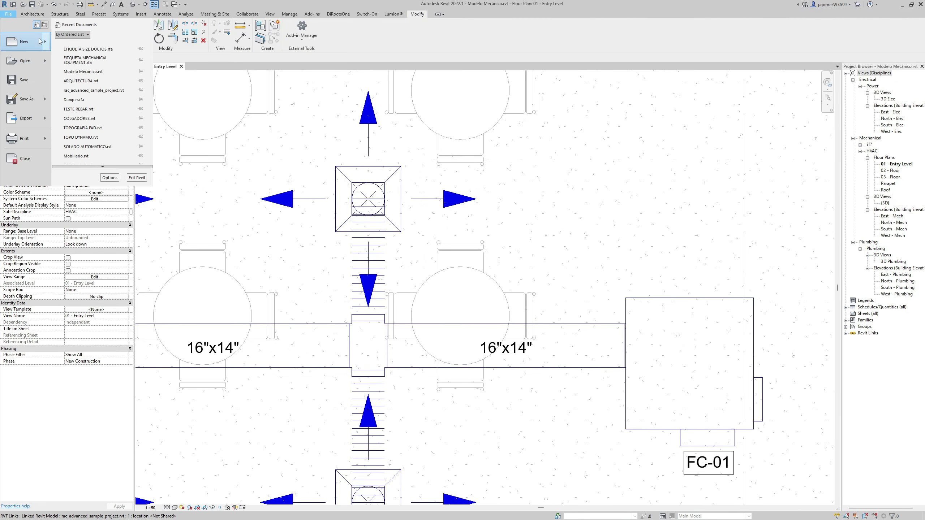
click(95, 129)
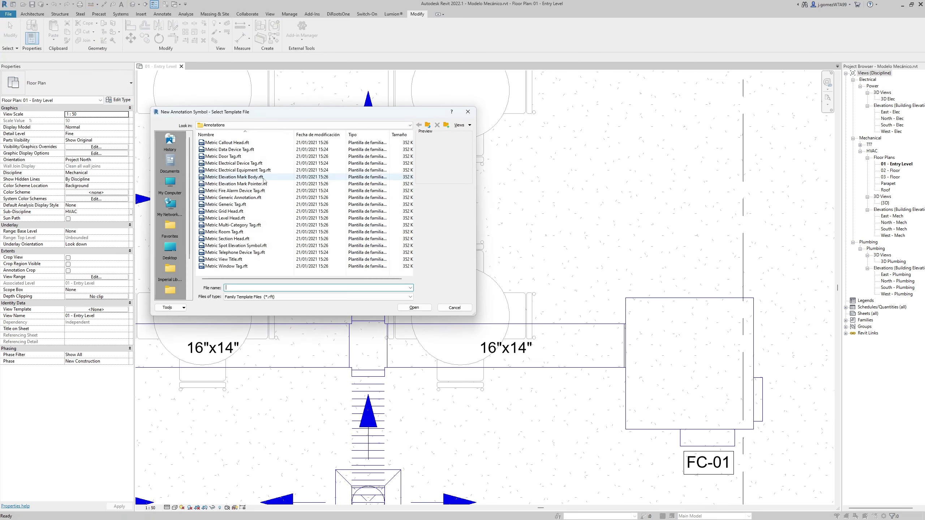
click(251, 205)
double_click(252, 207)
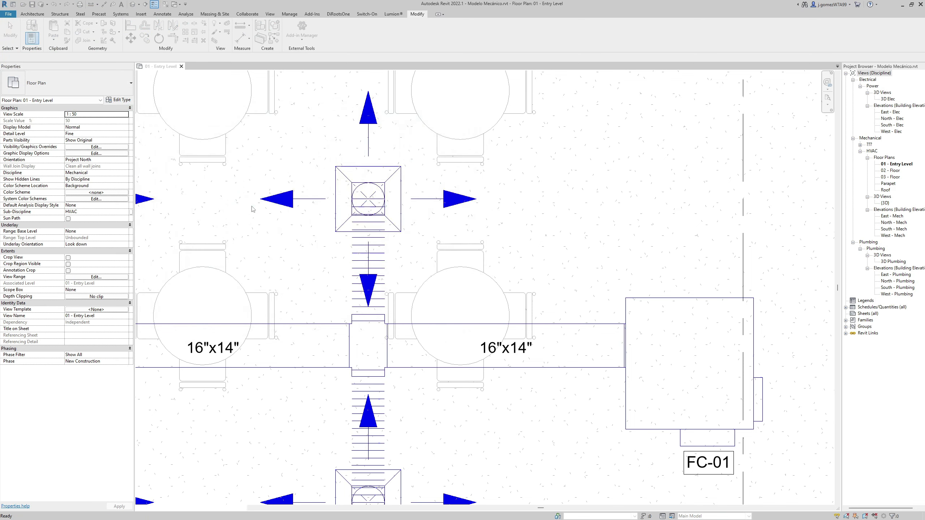
click(520, 267)
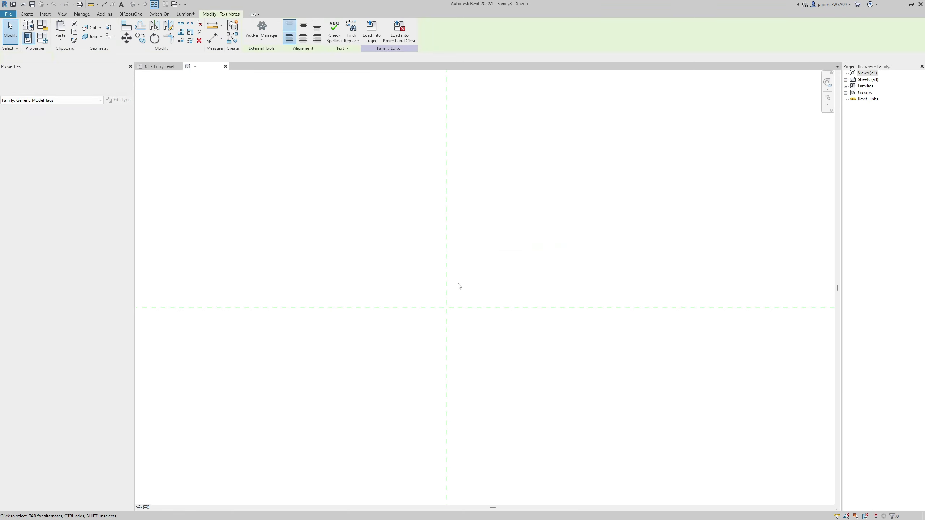
key(Delete)
click(42, 25)
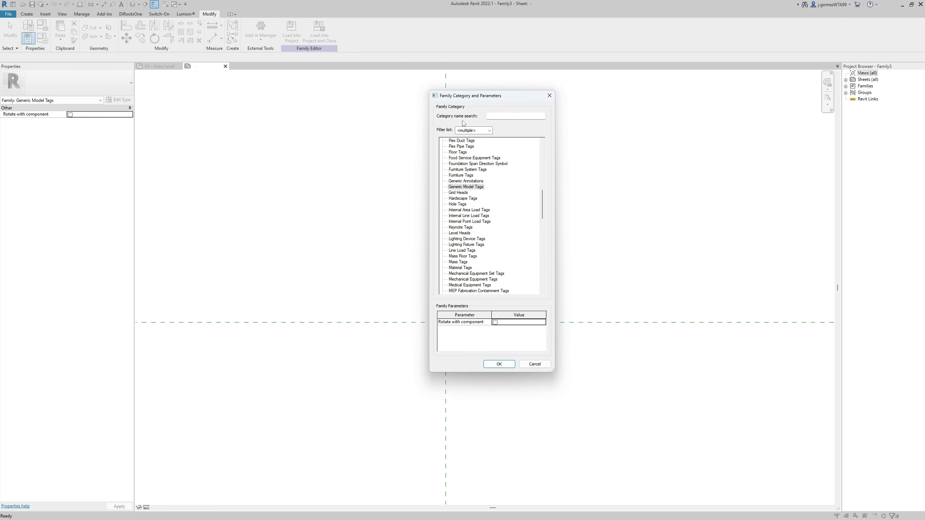
text(fle)
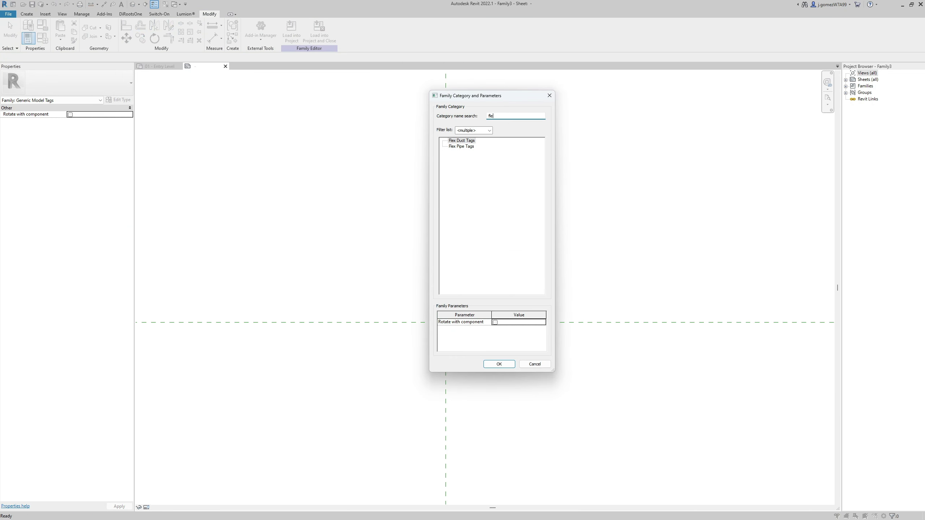
click(486, 141)
click(498, 365)
- Place a label showing the Diameter parameter at the reference planes' intersection
click(28, 14)
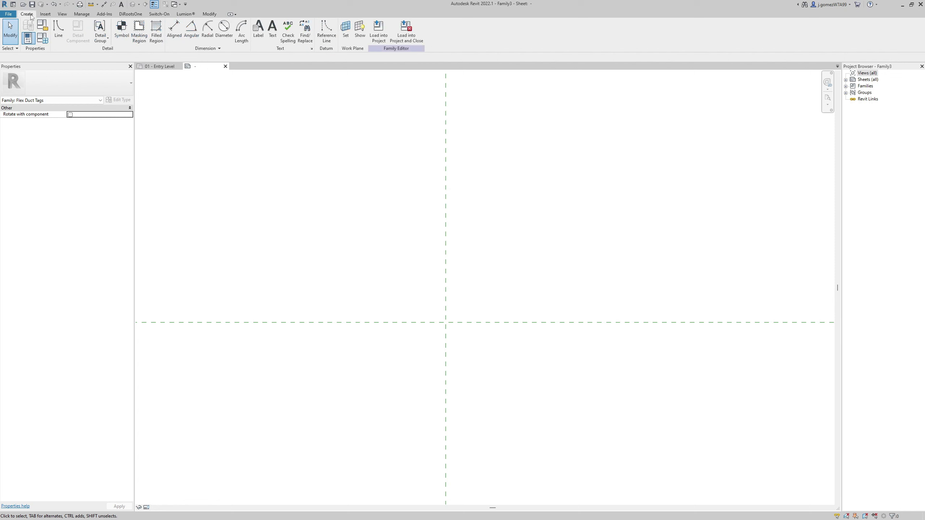
click(258, 32)
click(444, 324)
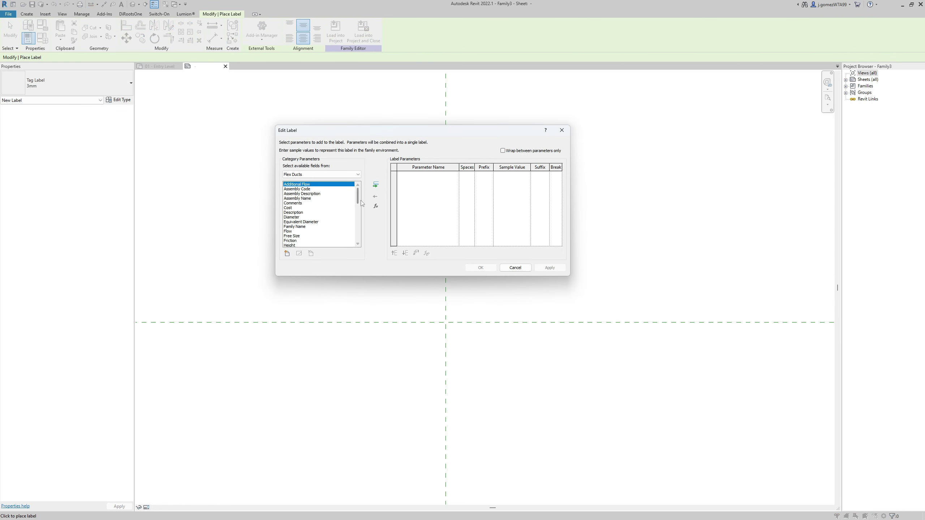
mouse_move(358, 199)
mouse_down()
mouse_move(358, 221)
mouse_move(360, 194)
mouse_up()
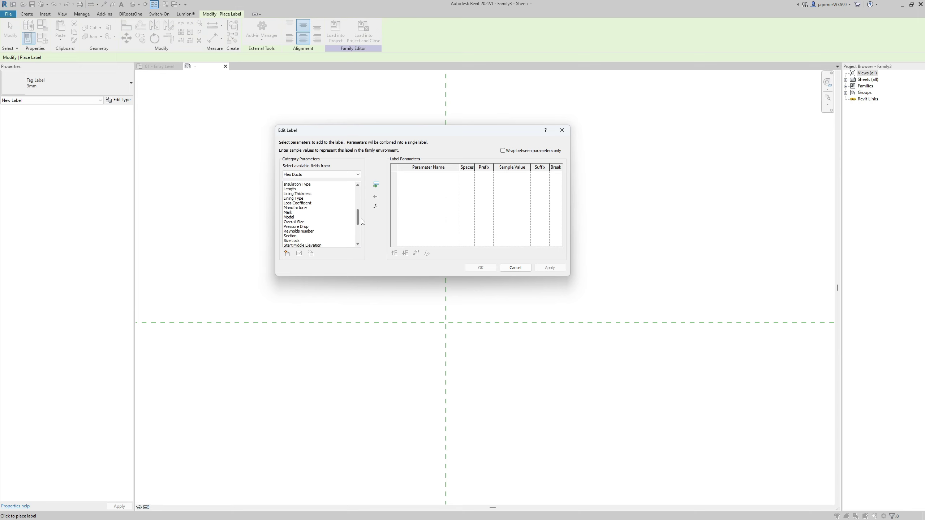
click(306, 209)
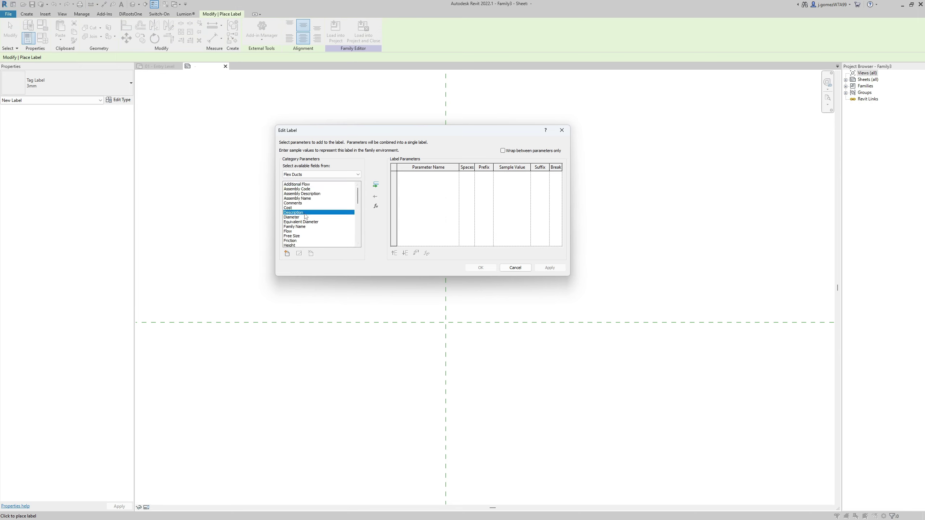
click(304, 217)
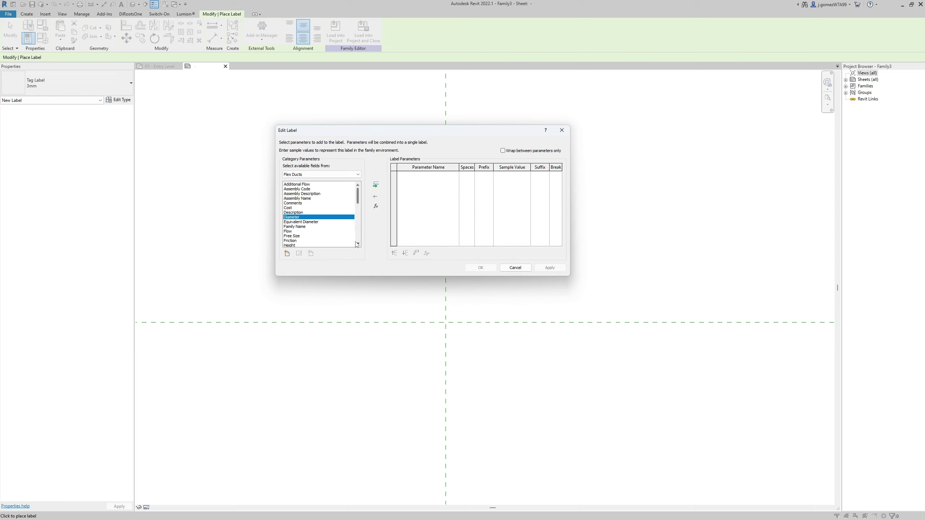
click(376, 185)
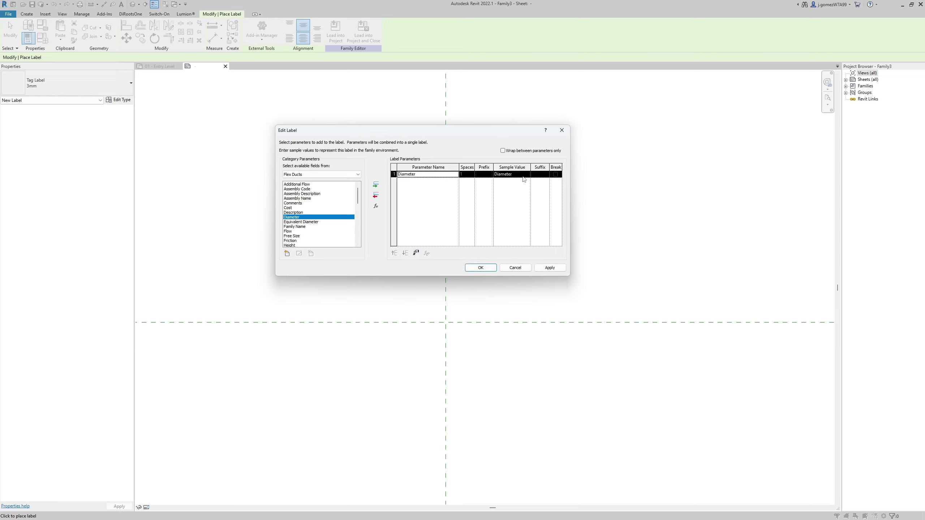
click(492, 271)
key(Escape)
- Duplicate the Diameter label's type as 2mm with a 2 mm text size
scroll(461, 324, up, 5)
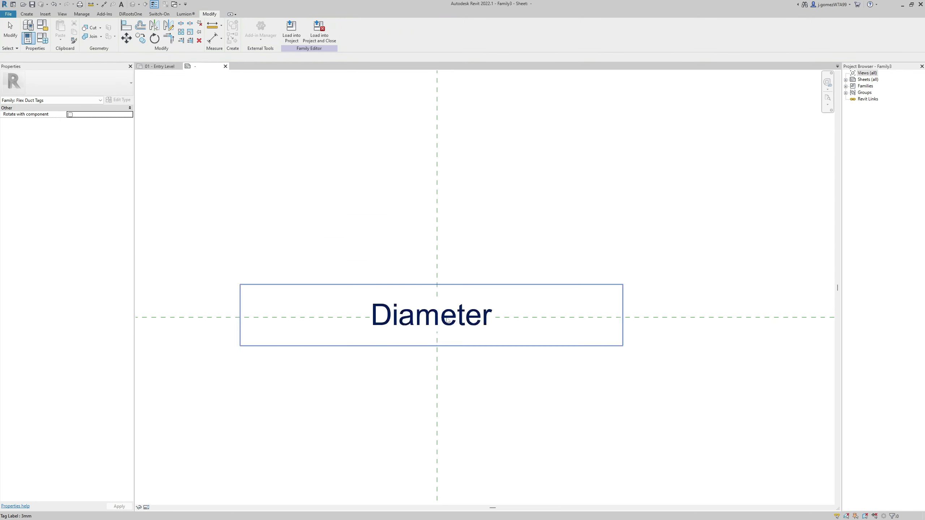
scroll(397, 307, down, 1)
click(397, 308)
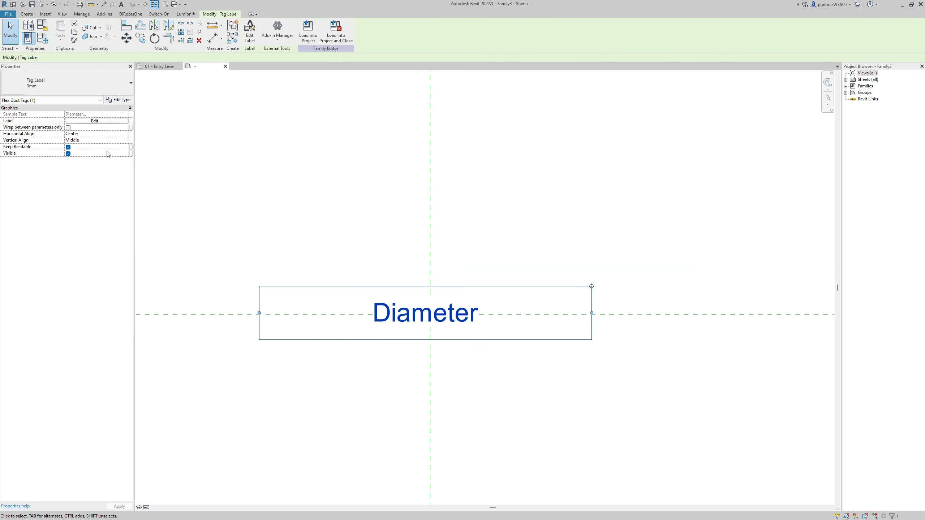
click(119, 99)
click(277, 141)
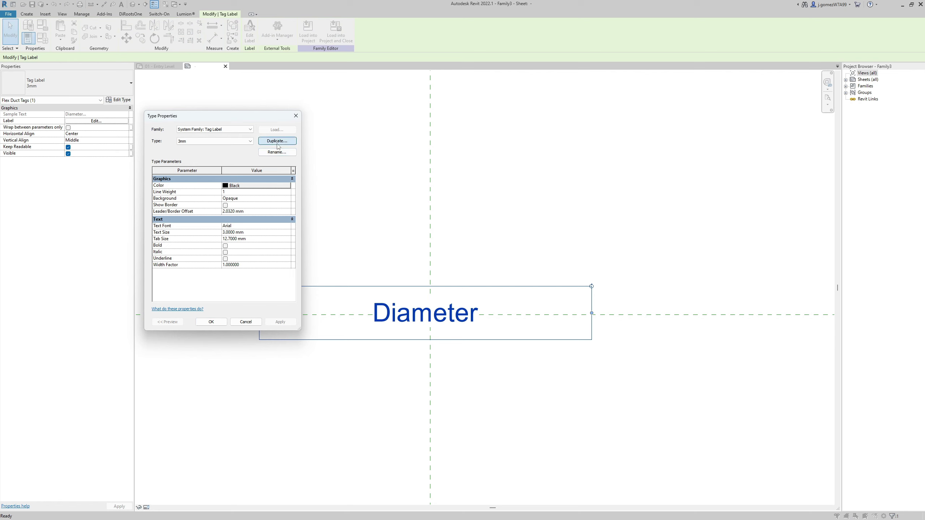
text(3)
key(Return)
click(275, 152)
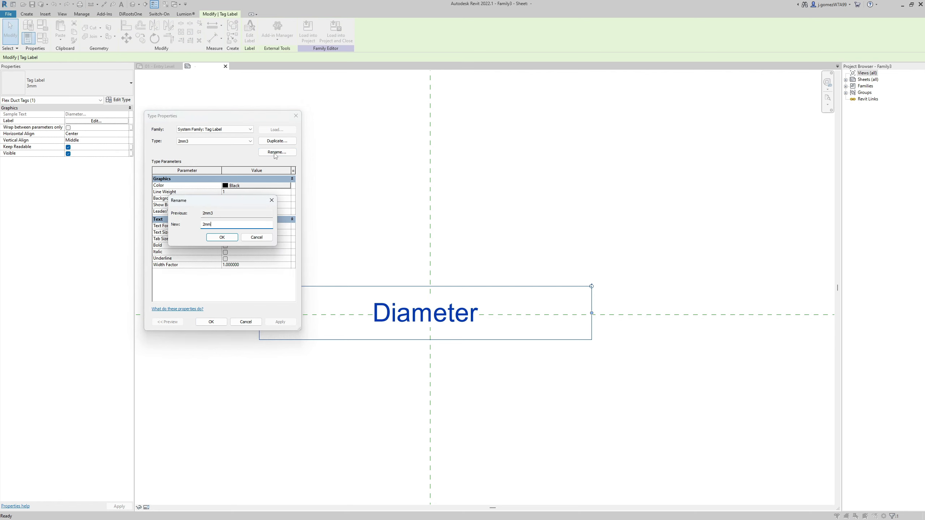
key(Return)
click(264, 232)
text(2)
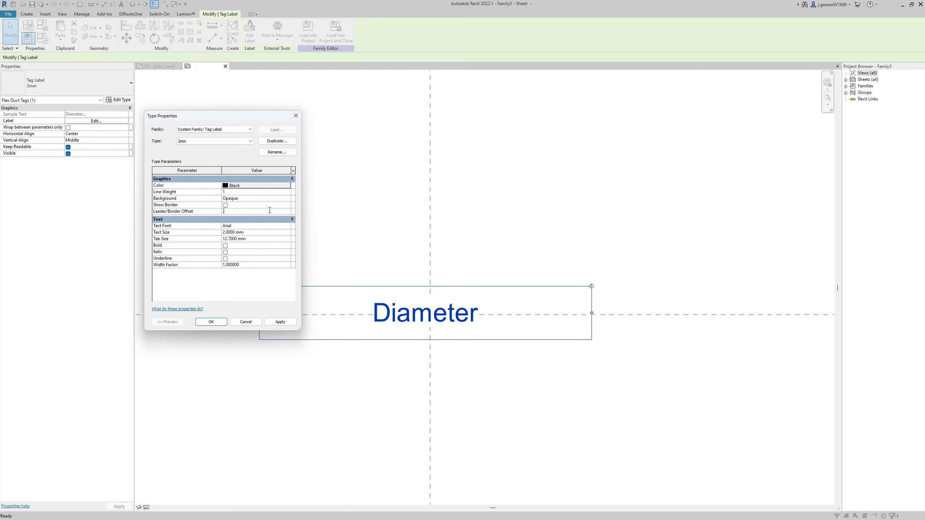
key(Return)
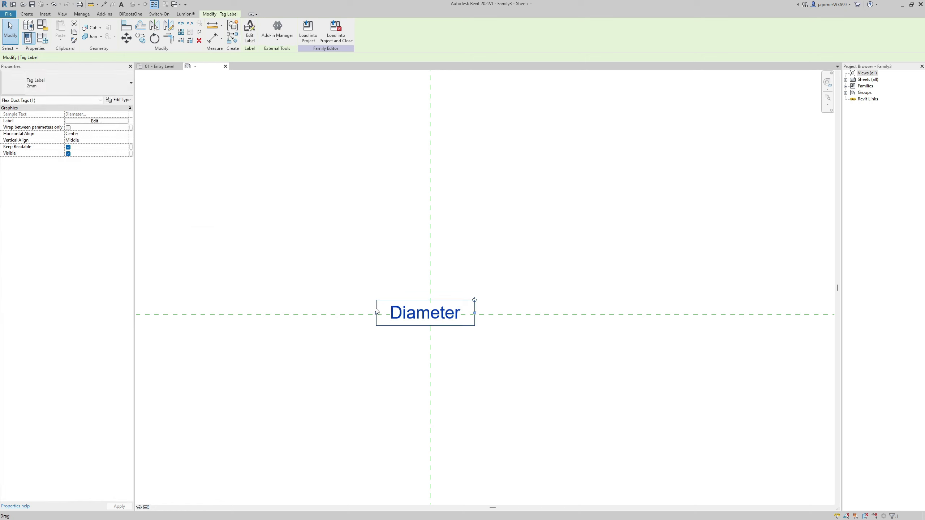
key(Escape)
scroll(406, 310, up, 2)
- Save, then move the upper and lower 12" flex duct tags to the right of their ducts
key(ctrl+s)
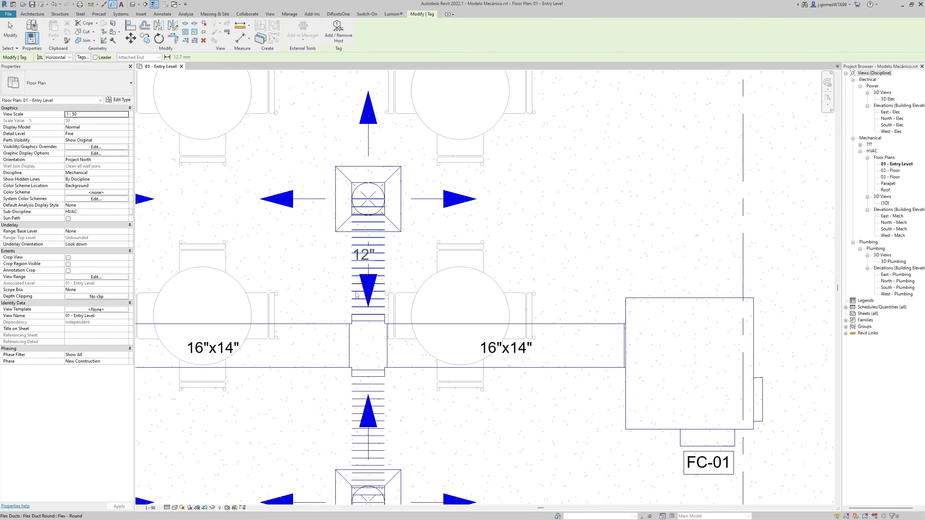
middle_drag(357, 295, 417, 265)
drag(425, 236, 401, 248)
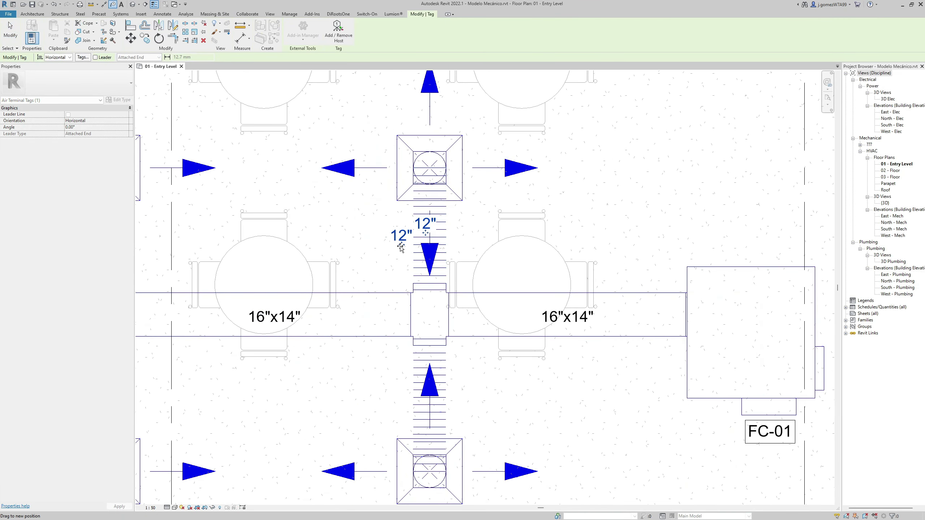
key(Escape)
scroll(401, 248, down, 3)
scroll(436, 249, up, 1)
scroll(451, 251, up, 3)
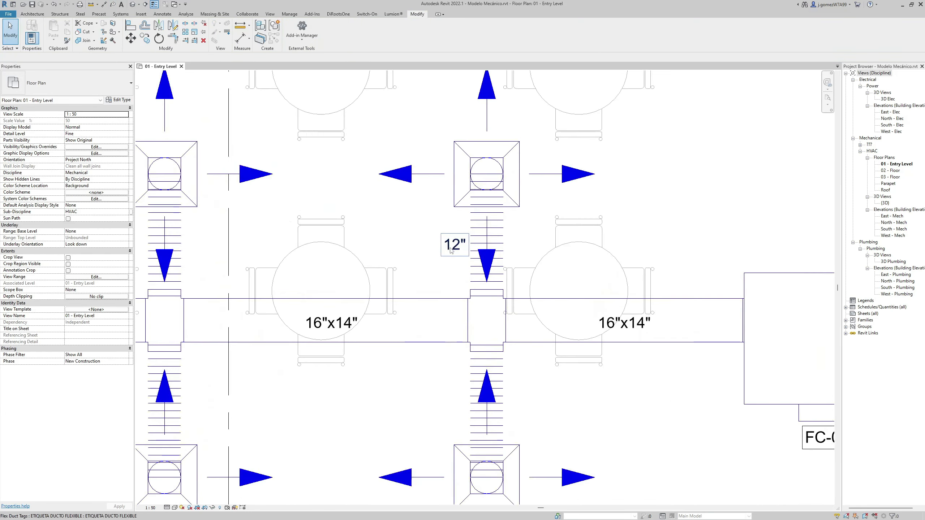
scroll(451, 251, down, 2)
click(469, 363)
drag(469, 363, 451, 357)
- Move the left-side 12" flex duct tags to the right of their ducts
mouse_move(257, 361)
mouse_down()
mouse_move(242, 362)
mouse_move(284, 359)
mouse_move(257, 249)
mouse_move(284, 257)
mouse_up()
middle_drag(214, 274, 408, 274)
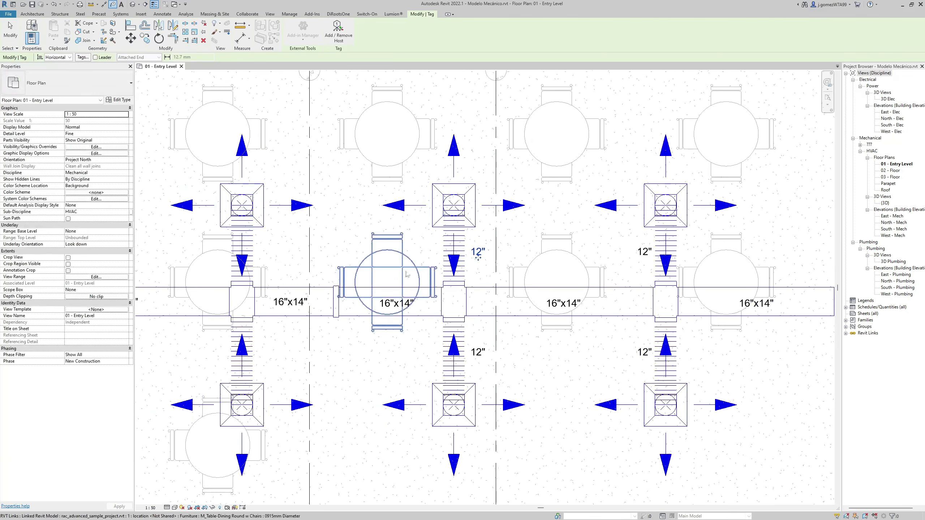
drag(241, 251, 271, 252)
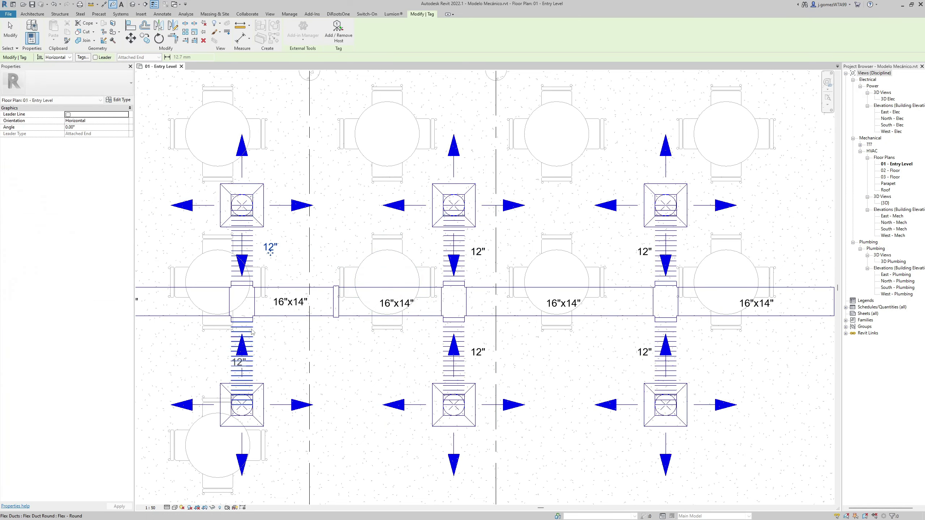
click(253, 331)
drag(241, 363, 266, 348)
click(262, 381)
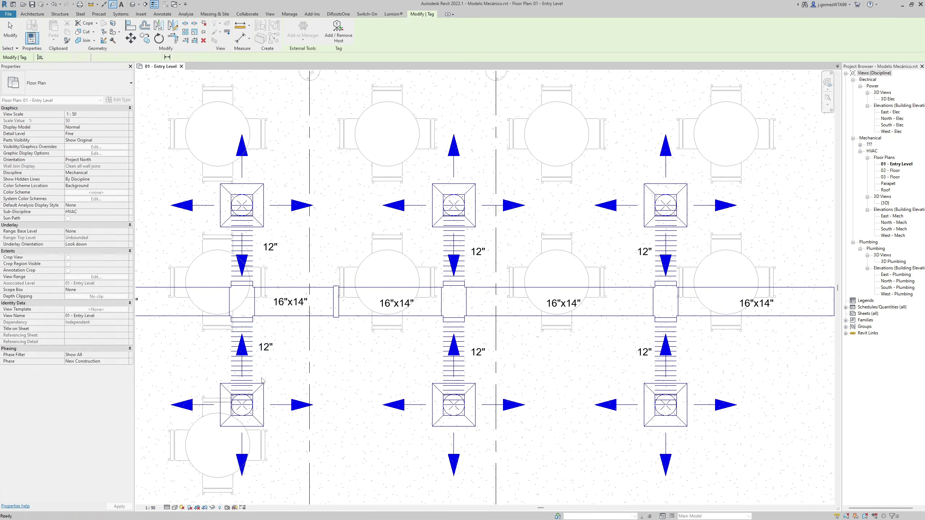
click(263, 382)
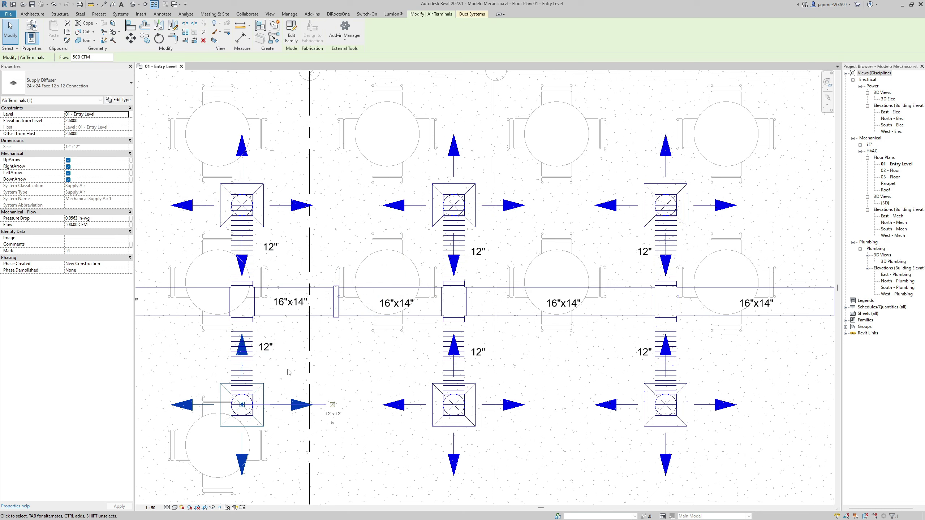
click(289, 371)
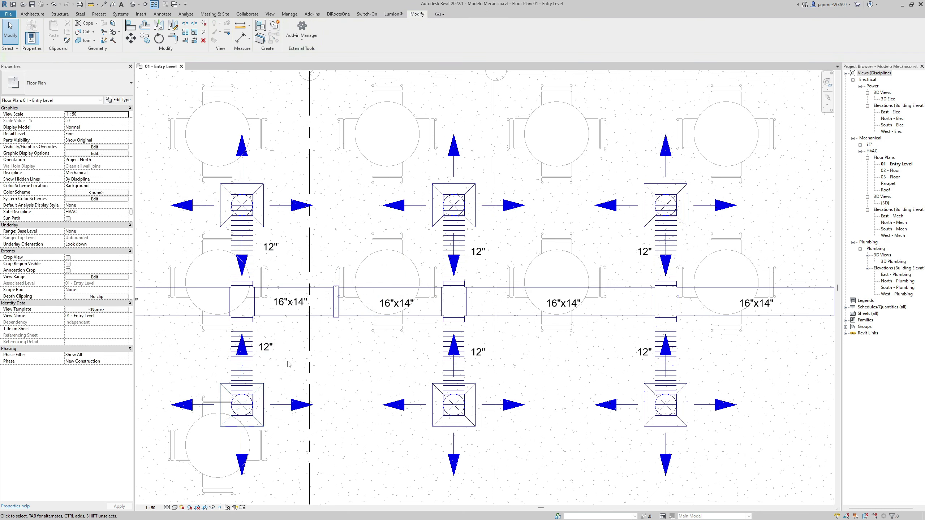
- Select the upper-left 12" flex duct tag and show its available tag types
click(279, 245)
scroll(215, 244, up, 2)
click(81, 79)
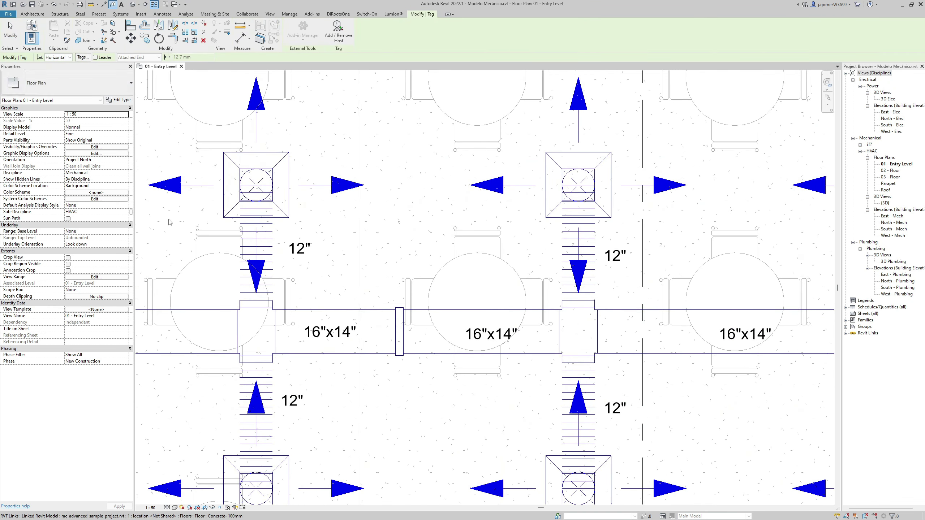
click(299, 251)
click(65, 90)
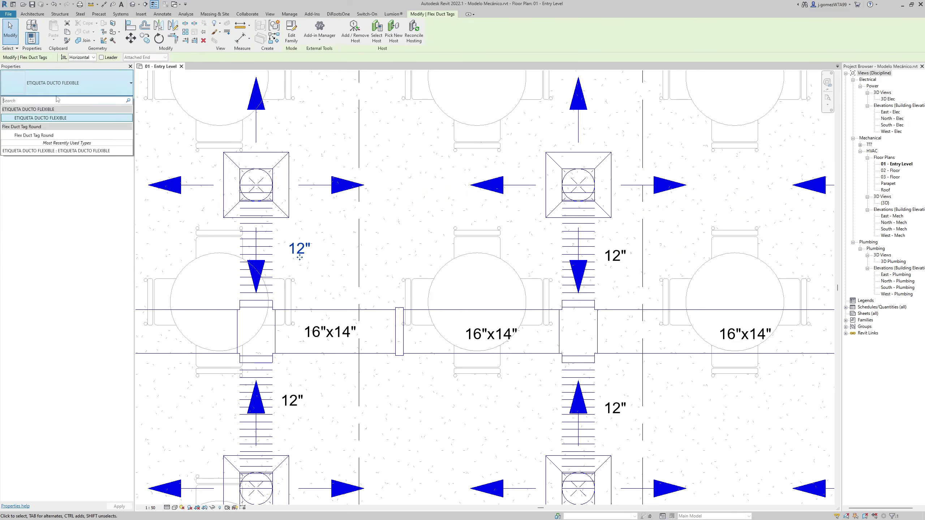
click(46, 142)
click(314, 298)
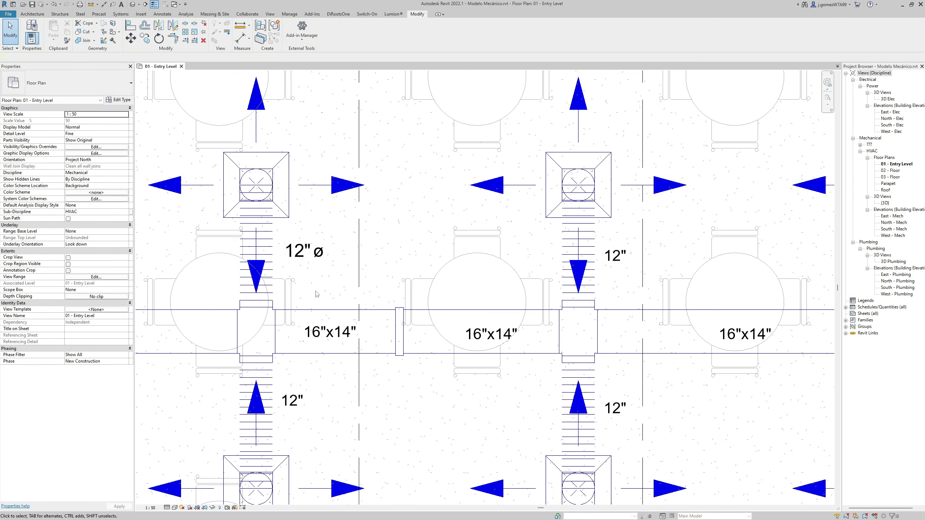
click(266, 235)
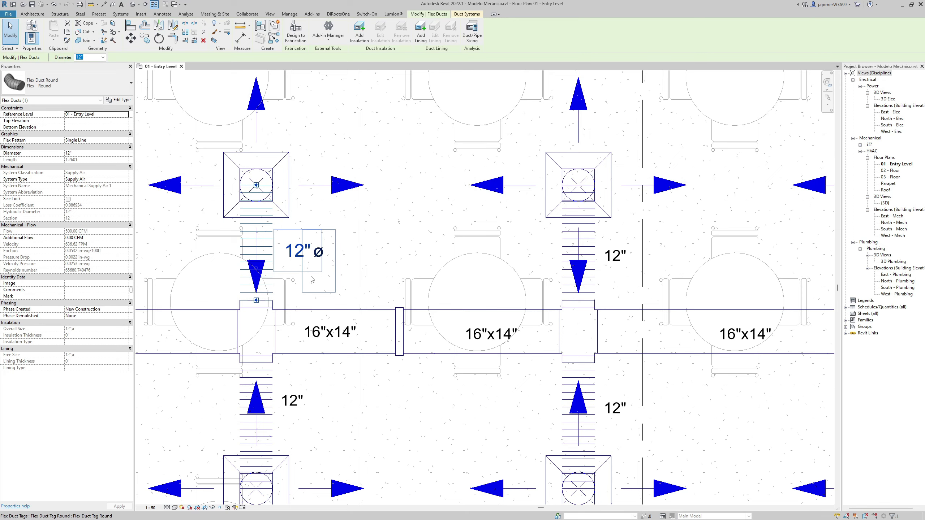
key(Escape)
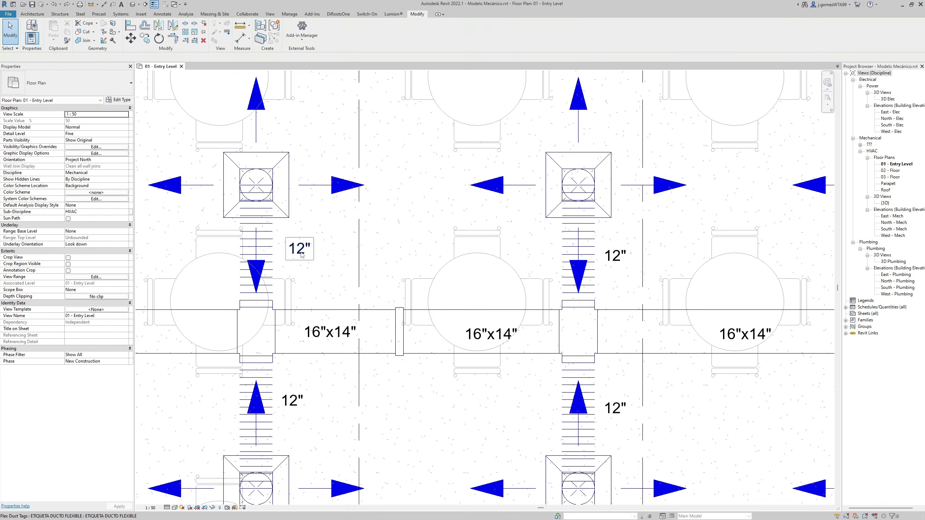
click(243, 242)
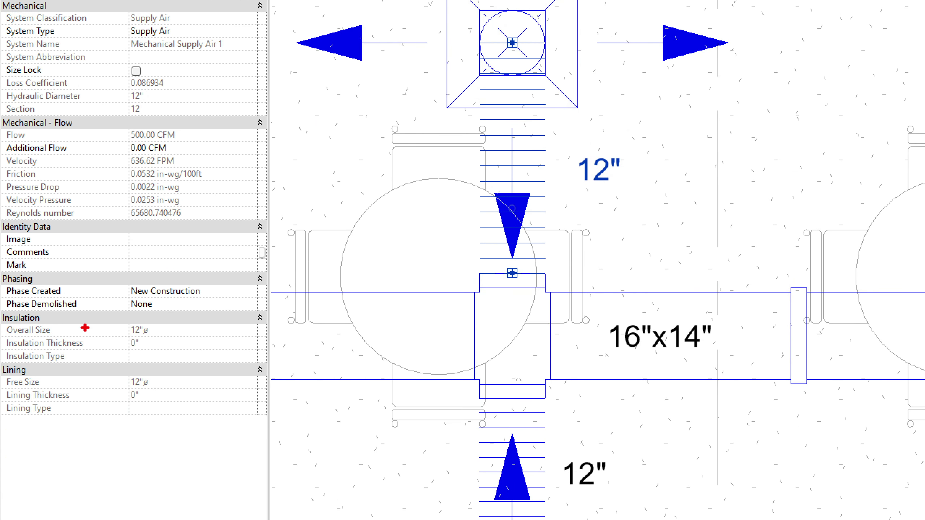
drag(157, 320, 165, 386)
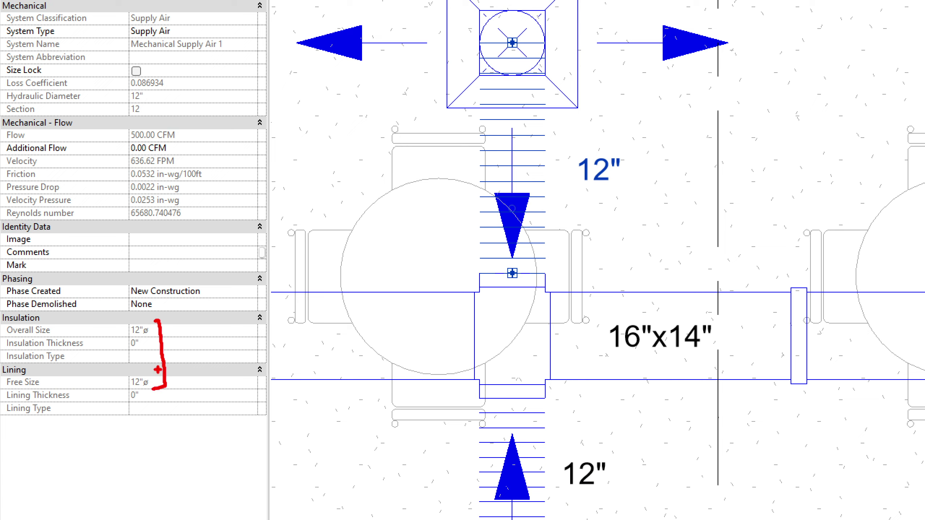
ctrl+shift+drag(171, 339, 302, 351)
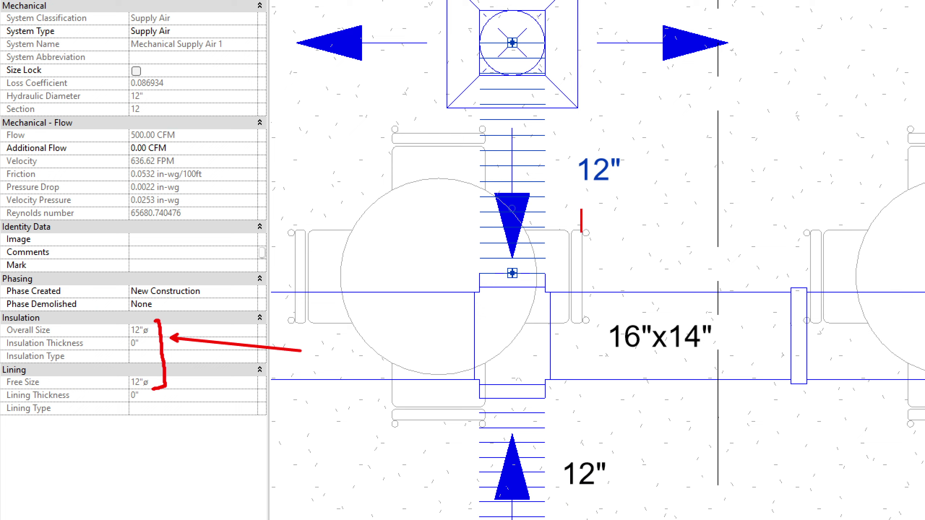
text(Ø12")
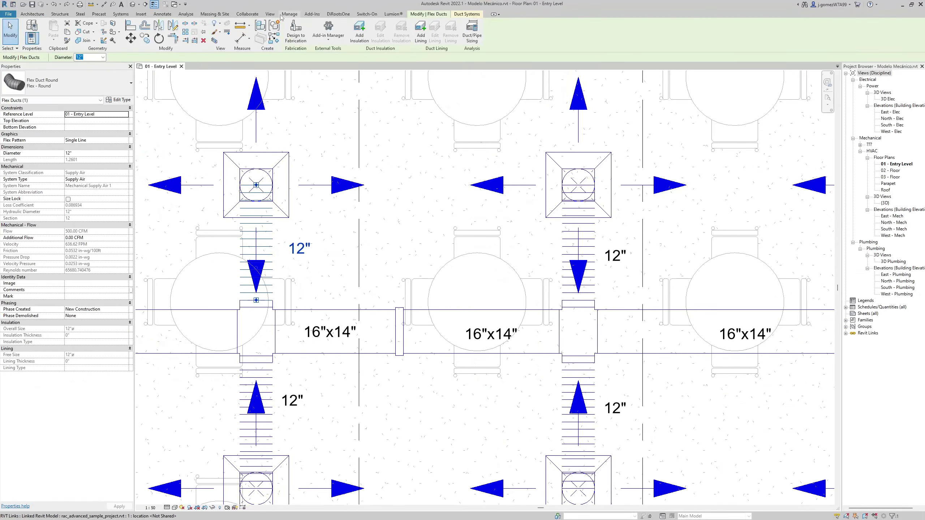
- In Mechanical Settings' Duct Settings, move ø from Round Duct Size Suffix to Round Duct Size Prefix
click(287, 14)
click(273, 38)
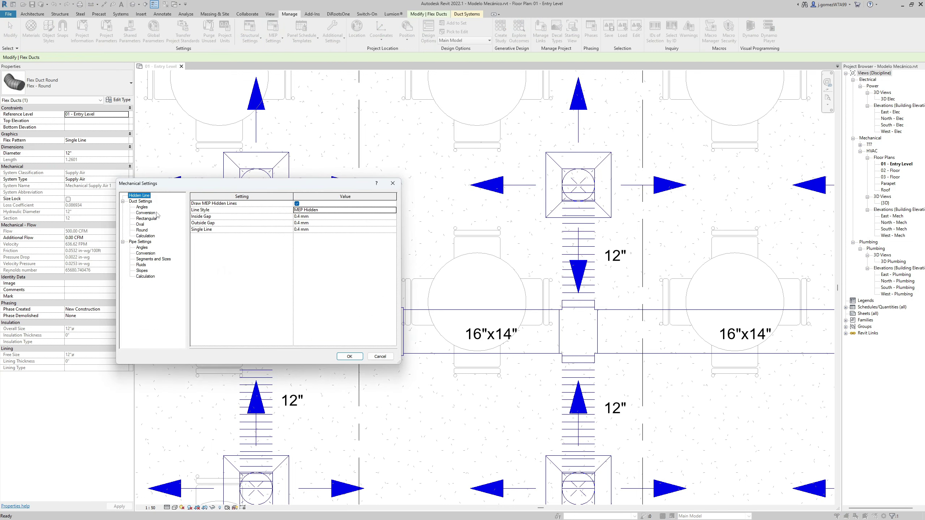
click(141, 201)
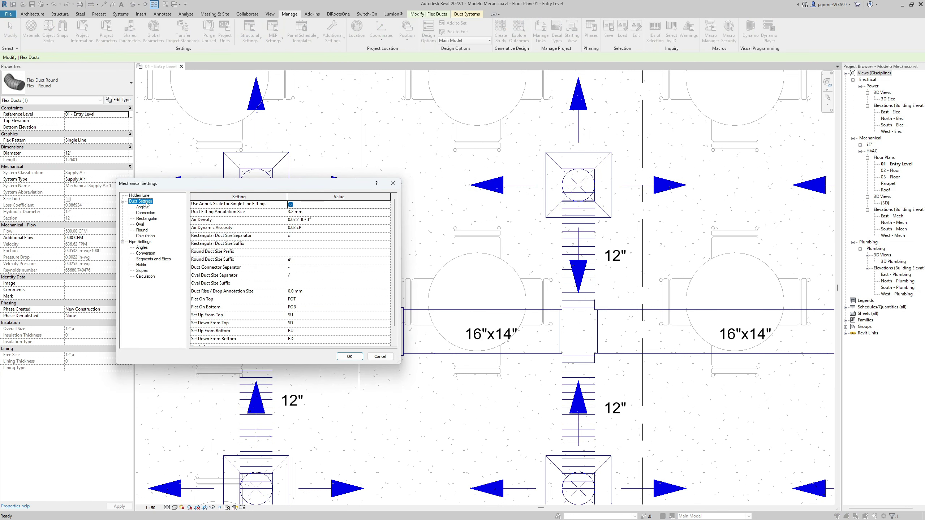
click(307, 260)
drag(290, 259, 290, 252)
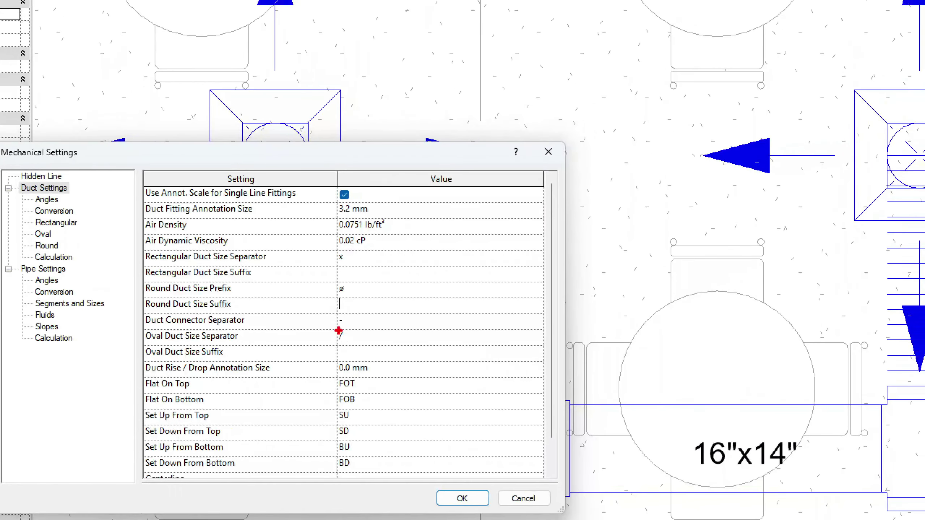
drag(135, 280, 364, 314)
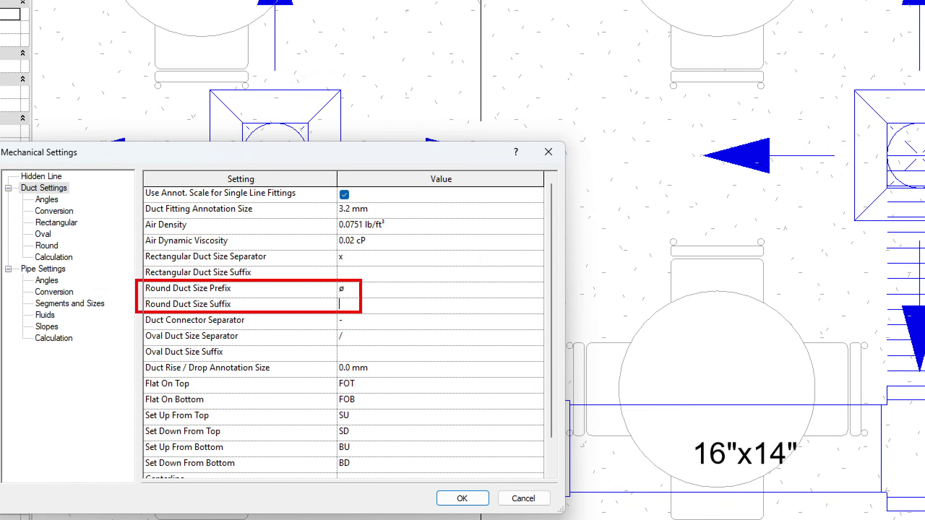
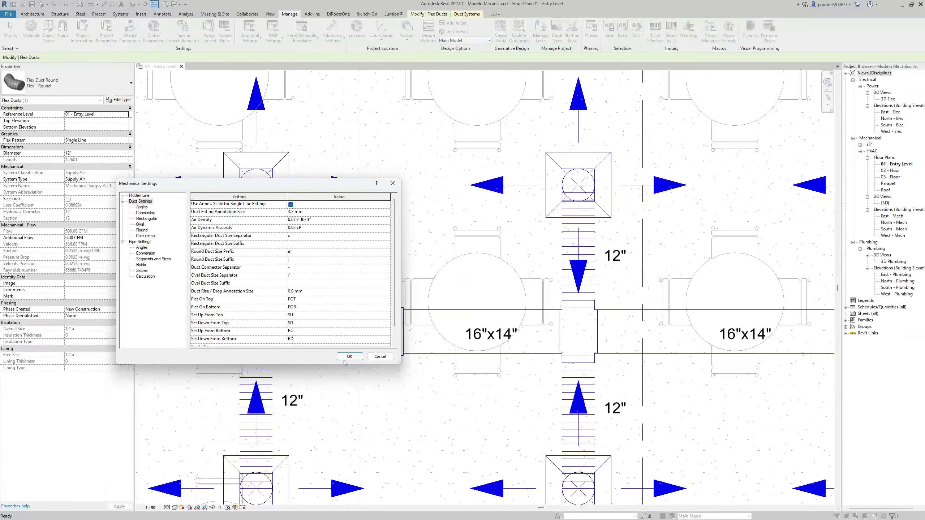
- Accept ø as the round duct size prefix and confirm a flex duct's sizes read ø12"
key(Return)
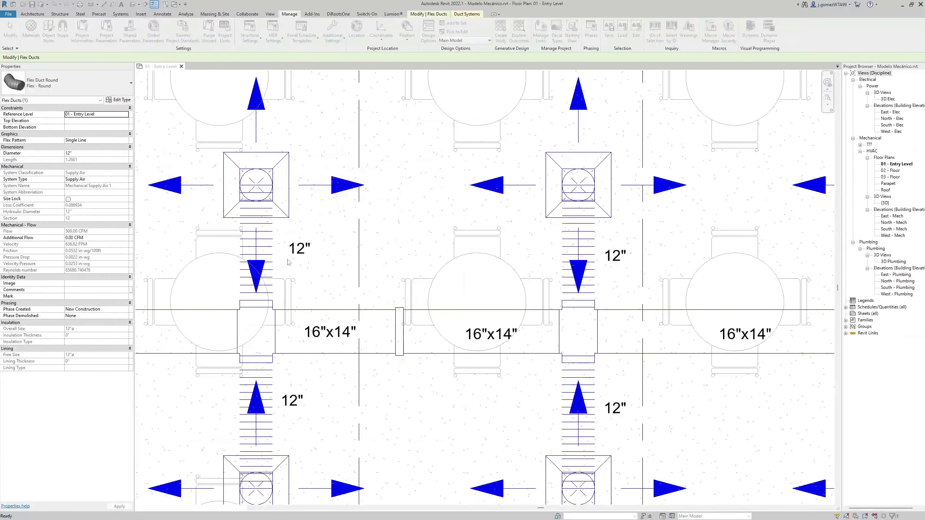
click(268, 247)
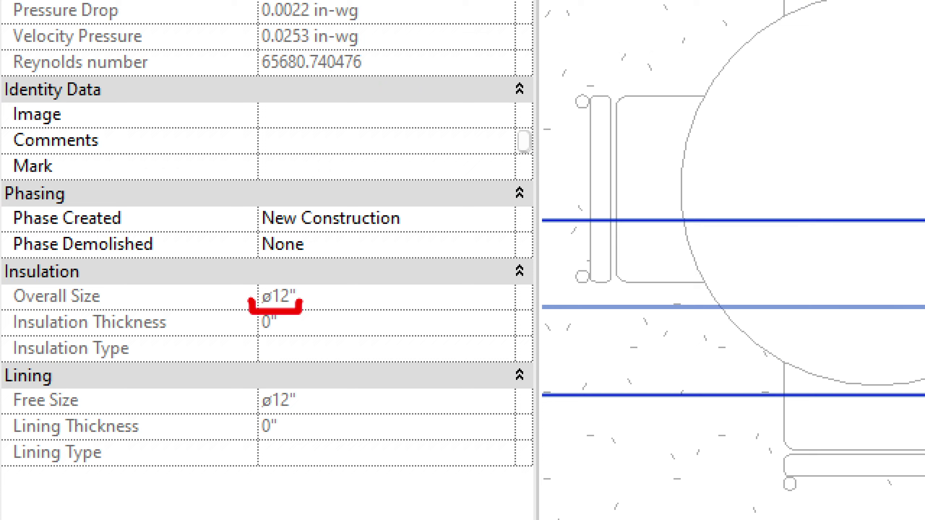
mouse_move(314, 281)
mouse_down()
mouse_move(372, 284)
mouse_move(359, 333)
mouse_up()
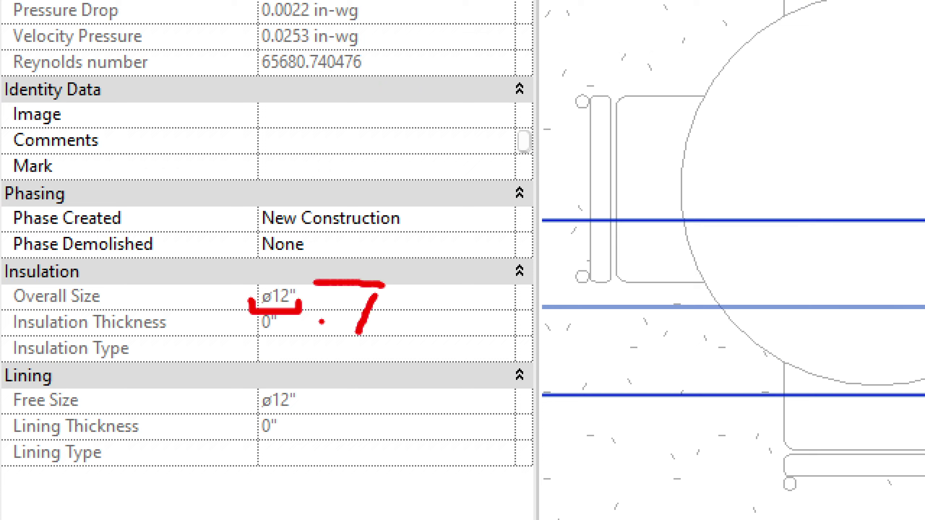
drag(307, 389, 329, 421)
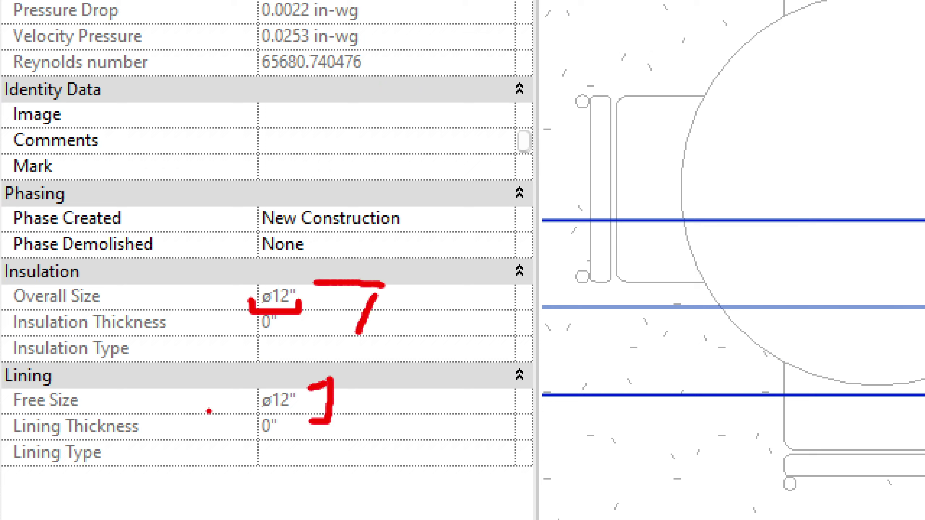
drag(3, 387, 57, 387)
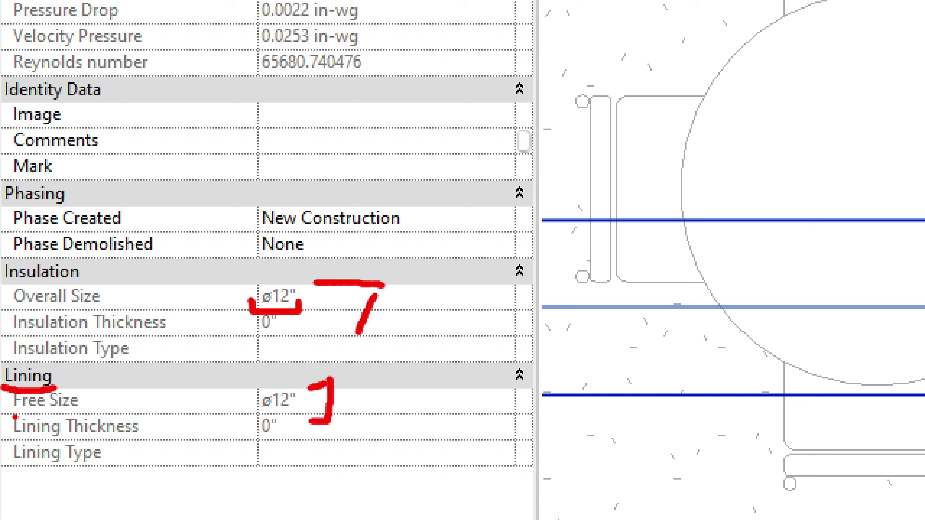
drag(1, 289, 84, 283)
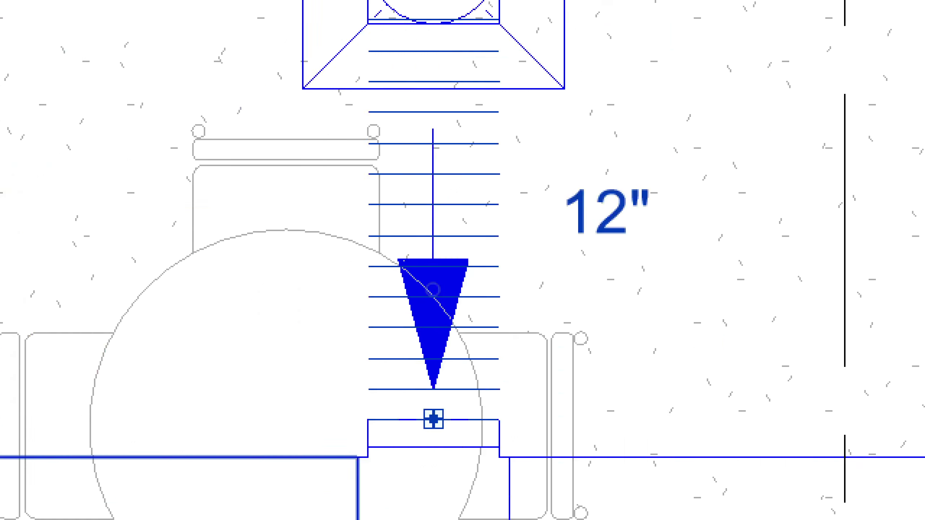
- Zoom in on the 12" flex duct tag and nudge it slightly left
drag(471, 251, 628, 278)
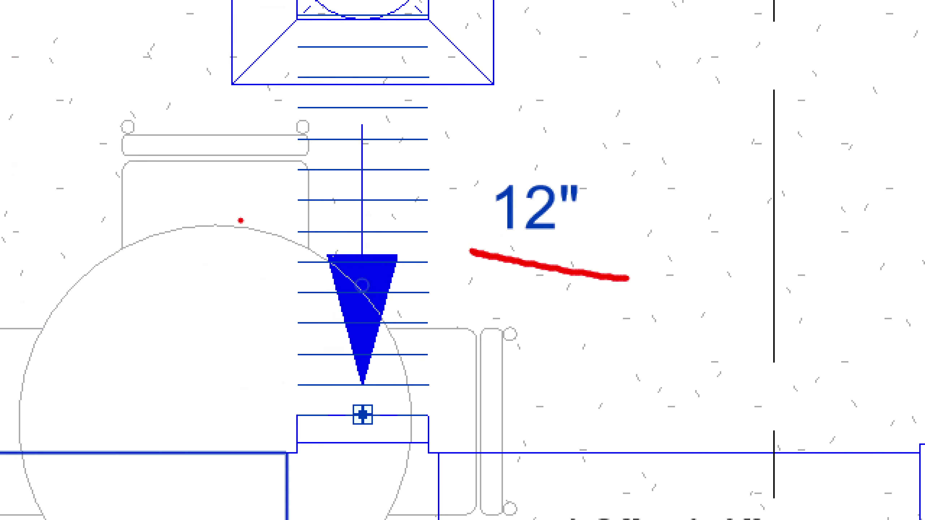
mouse_move(135, 246)
mouse_down()
mouse_move(229, 218)
mouse_move(284, 235)
mouse_up()
mouse_move(238, 211)
mouse_down()
mouse_move(284, 235)
mouse_move(238, 255)
mouse_up()
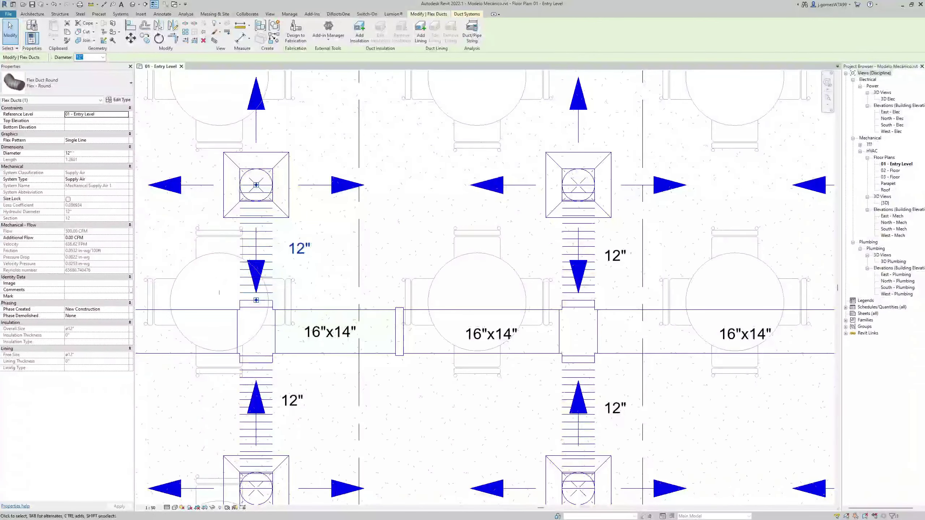
scroll(328, 262, up, 2)
click(299, 251)
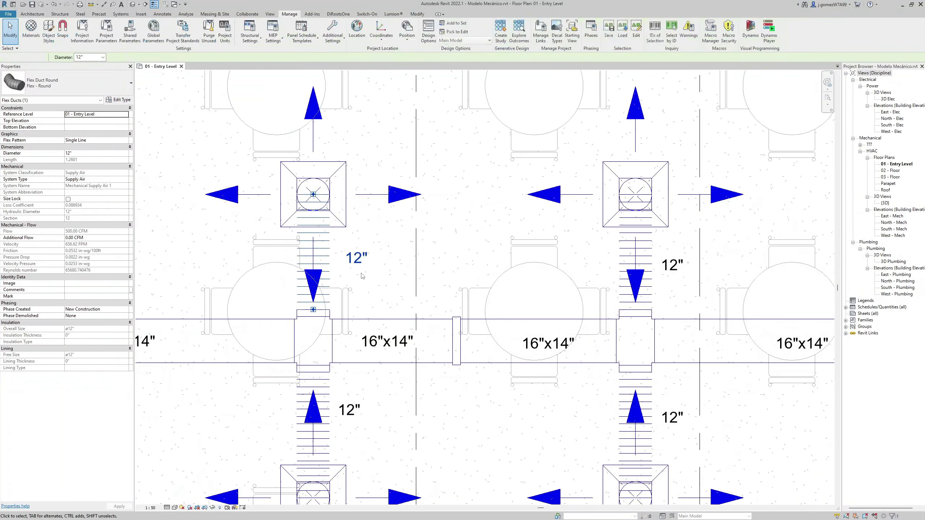
scroll(352, 271, up, 2)
drag(351, 269, 345, 270)
- Open the flex duct tag family 'ETIQUETA DUCTO FLEXIBLE' in the Family Editor
click(297, 251)
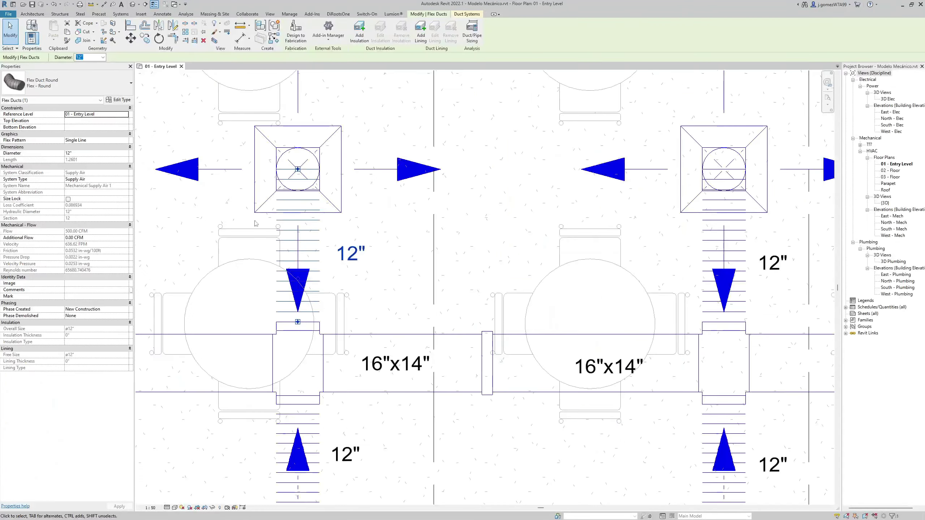
click(352, 254)
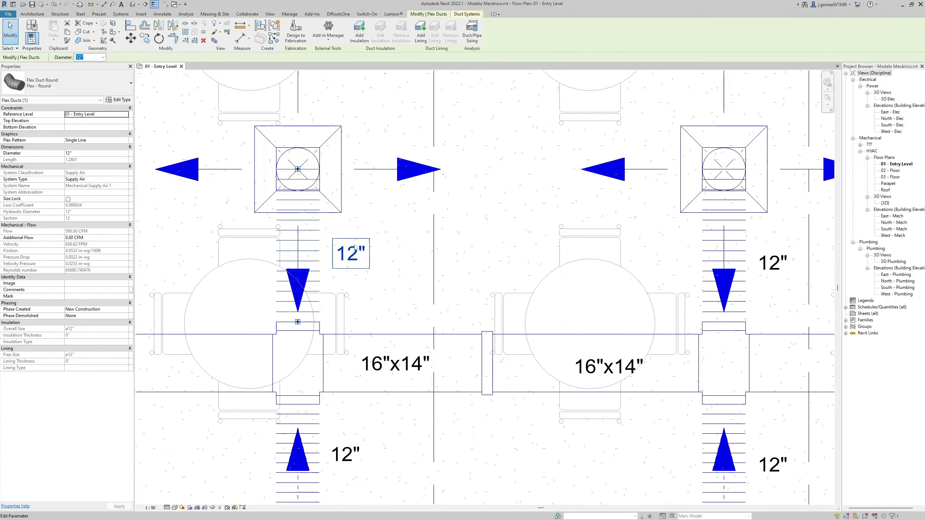
right_click(355, 252)
click(386, 327)
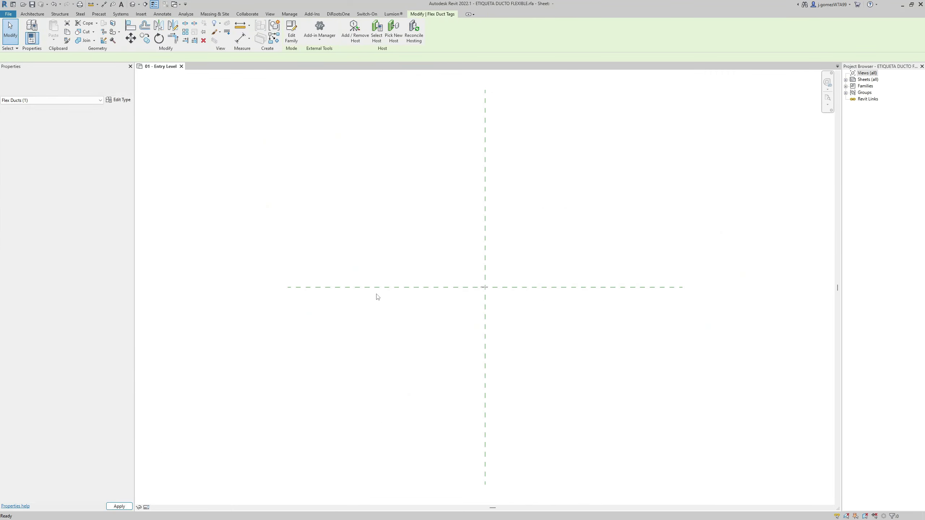
- Add a Ø prefix to the tag's Diameter label
click(445, 305)
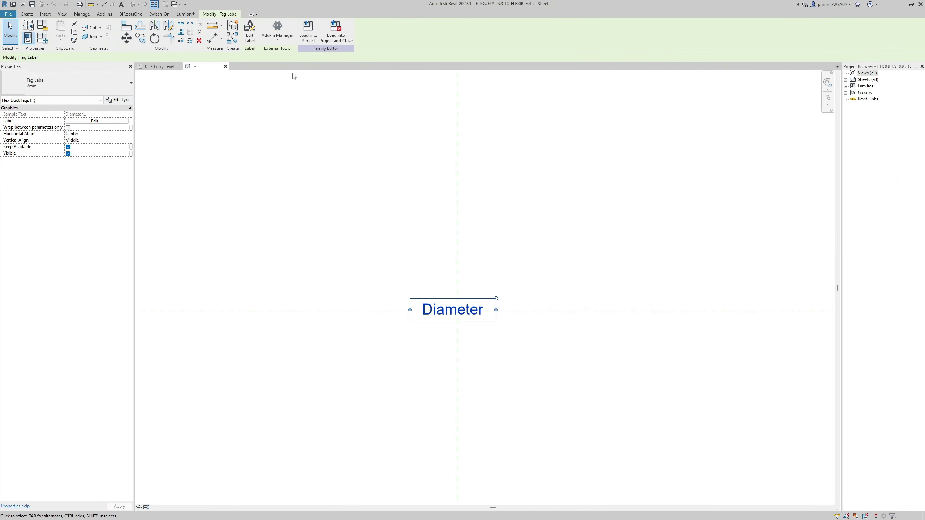
click(249, 31)
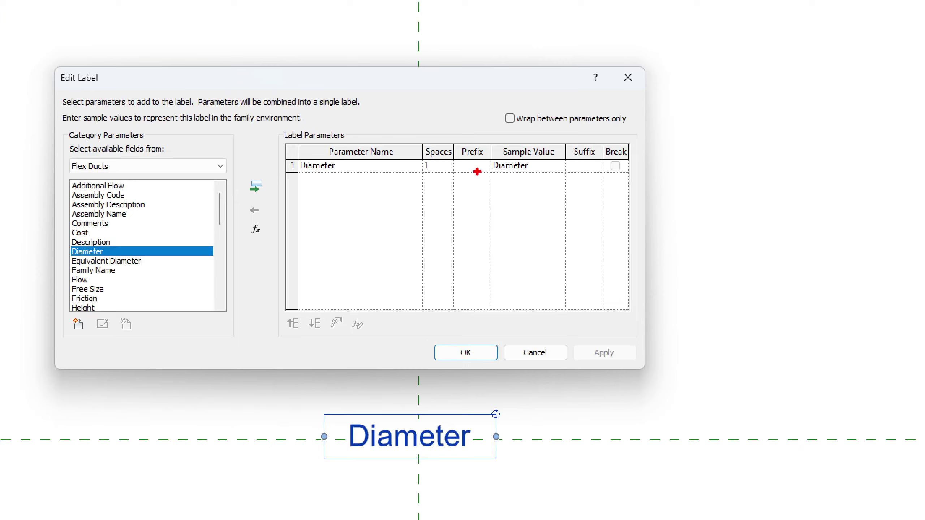
click(484, 175)
text(Ø)
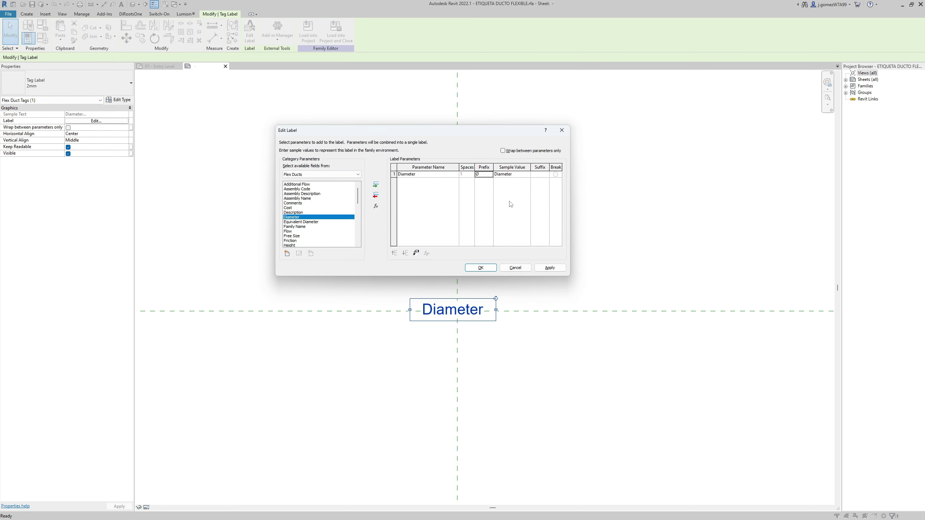
click(481, 268)
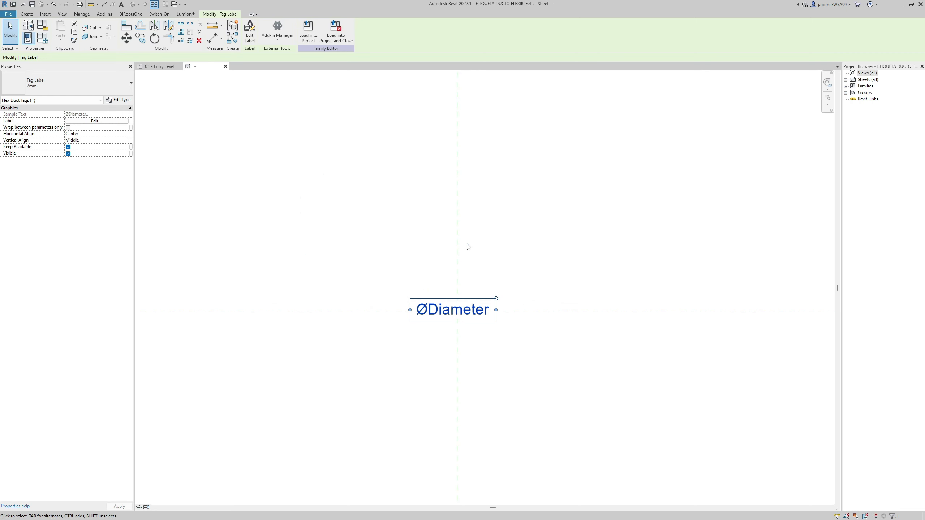
scroll(450, 341, up, 2)
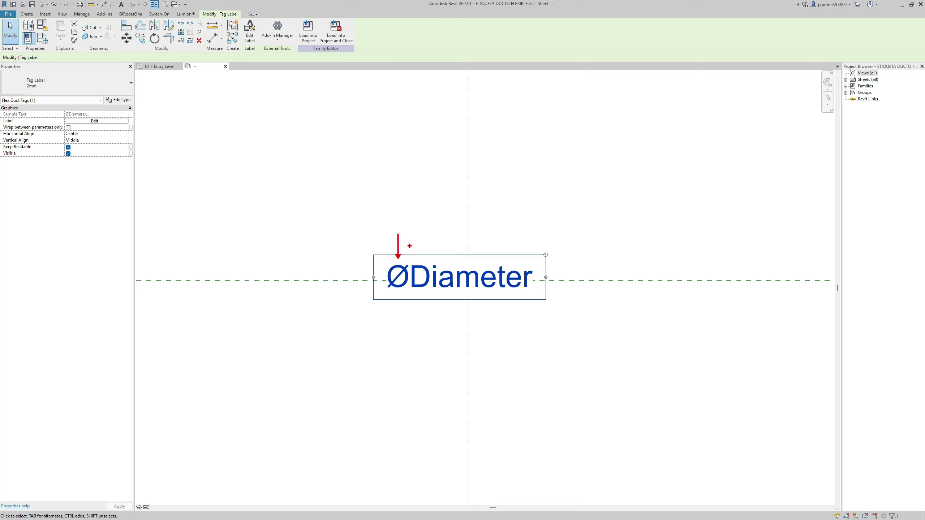
- Load the tag family into the project, saving and overwriting the existing version
click(335, 31)
click(476, 269)
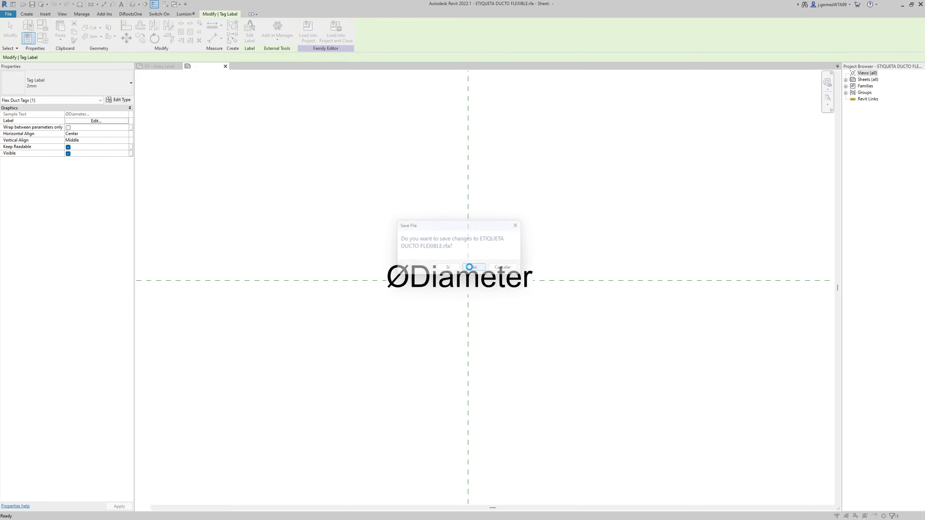
click(437, 244)
- Pan and zoom across the plan to verify flex duct tags read Ø12" and main ducts 16"x14"
scroll(473, 273, down, 3)
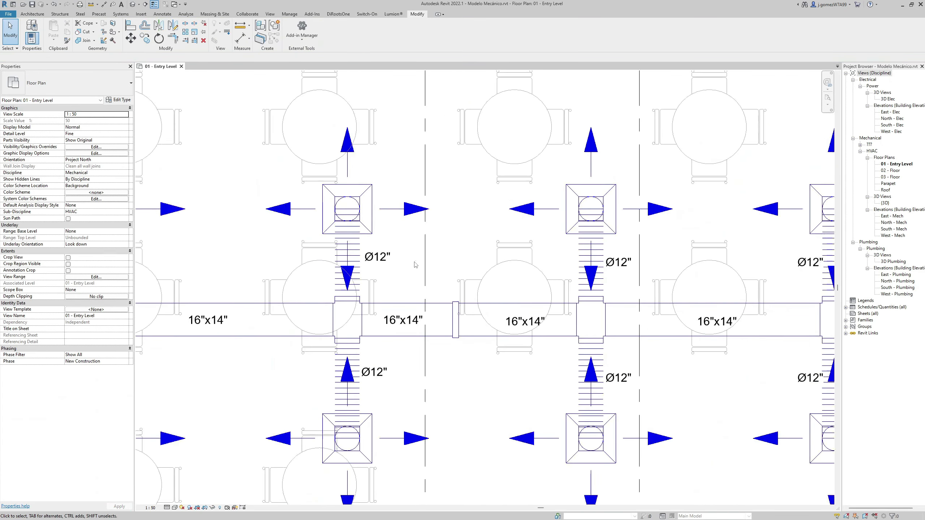
mouse_move(474, 277)
middle_down()
mouse_move(517, 291)
mouse_move(507, 296)
middle_up()
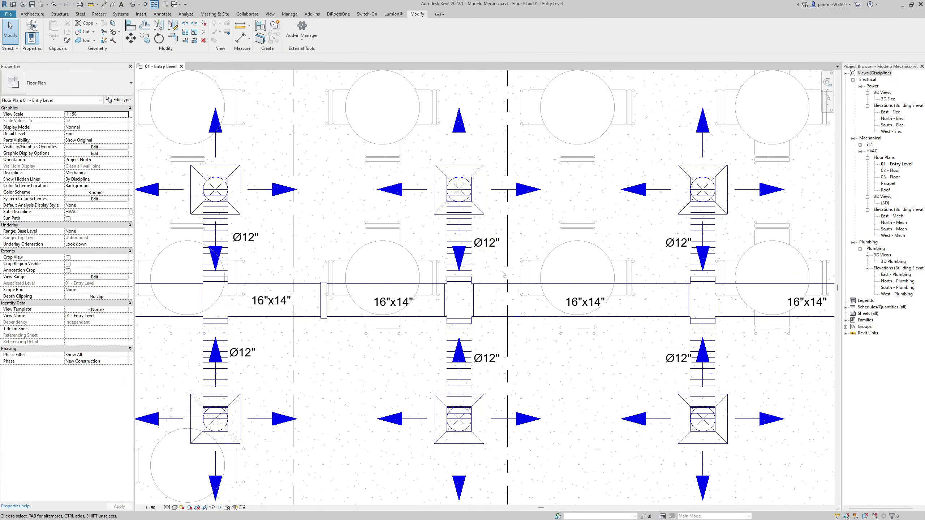
scroll(500, 247, up, 3)
scroll(504, 243, up, 2)
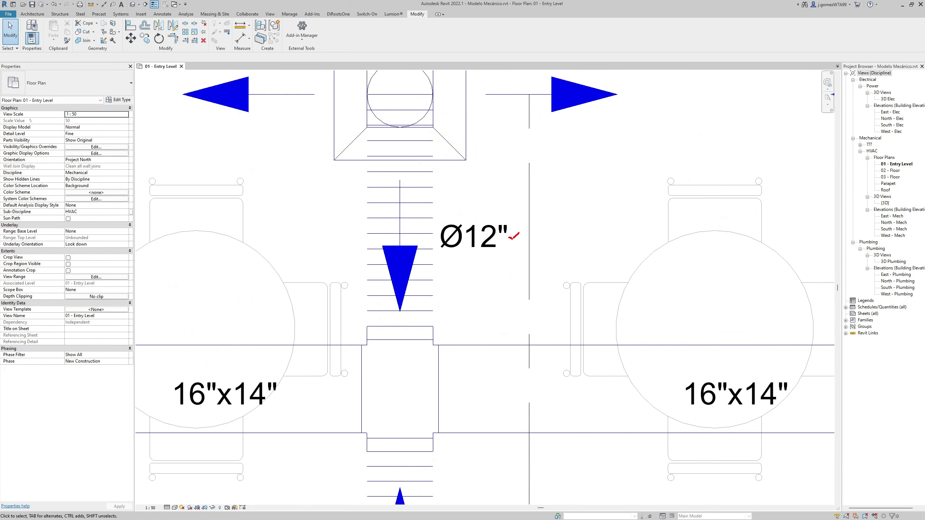
drag(519, 233, 544, 215)
scroll(510, 237, down, 2)
scroll(481, 255, down, 4)
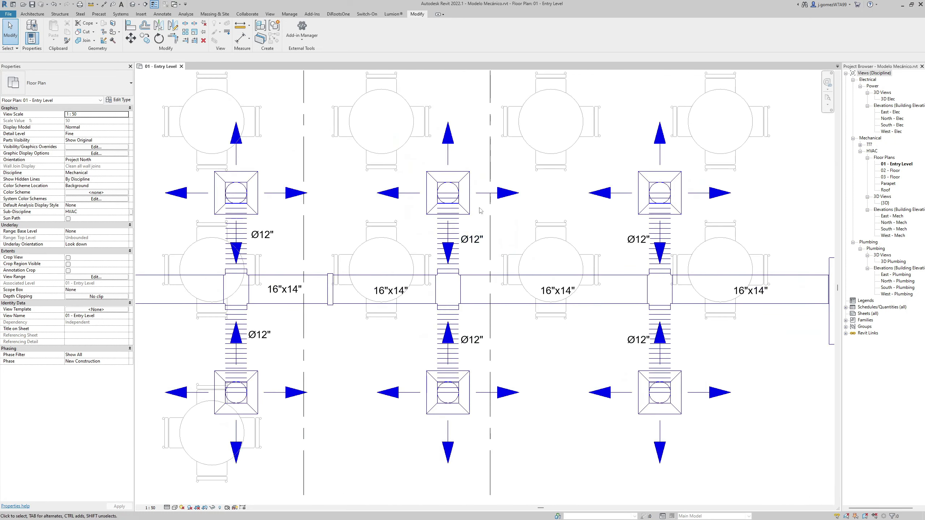
mouse_move(473, 252)
middle_down()
mouse_move(482, 262)
mouse_move(420, 224)
middle_up()
scroll(412, 219, up, 2)
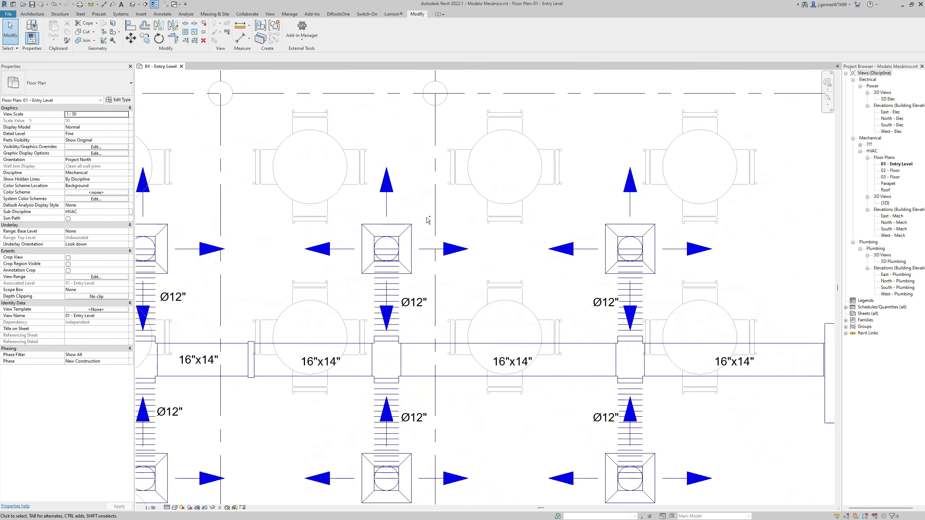
drag(351, 207, 364, 193)
scroll(430, 282, up, 1)
middle_drag(429, 282, 394, 307)
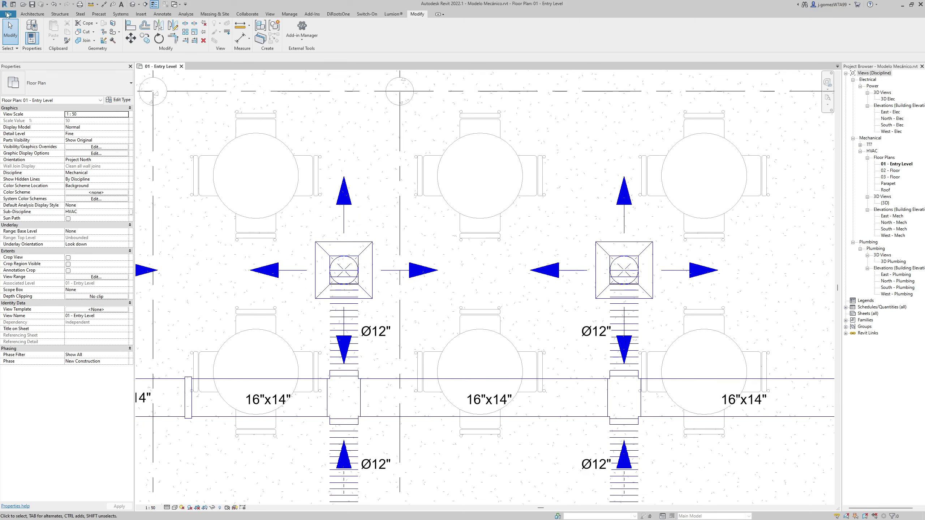
click(8, 14)
mouse_move(25, 42)
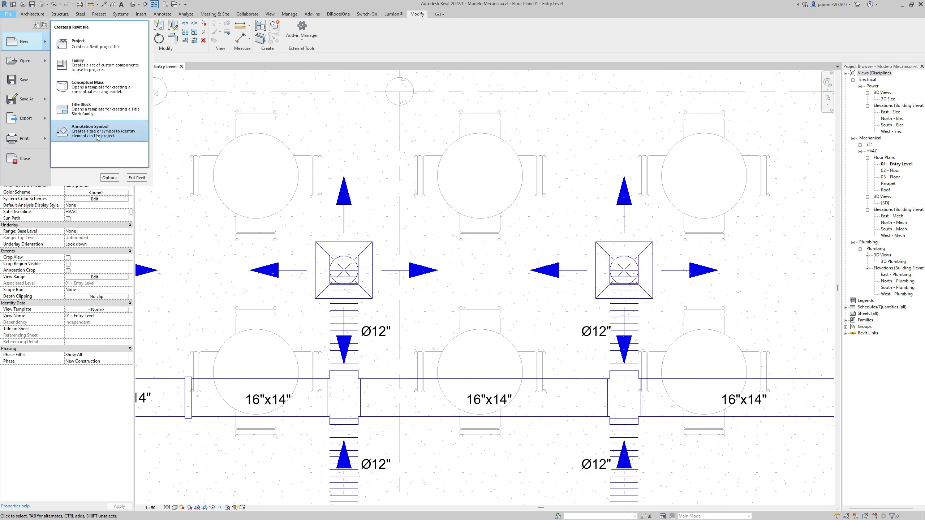
- Start a new annotation family from Metric Generic Tag.rft and delete its instruction note
click(85, 131)
click(248, 213)
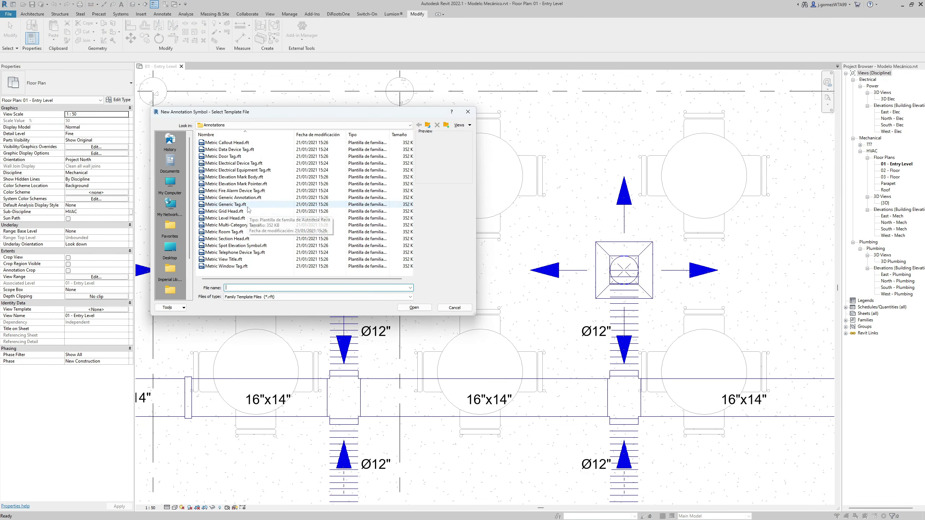
click(414, 308)
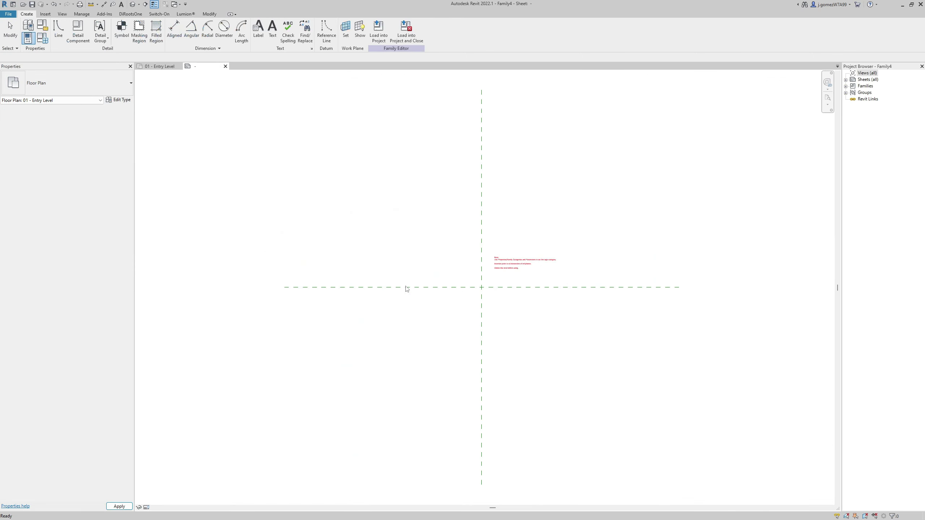
click(473, 255)
key(Delete)
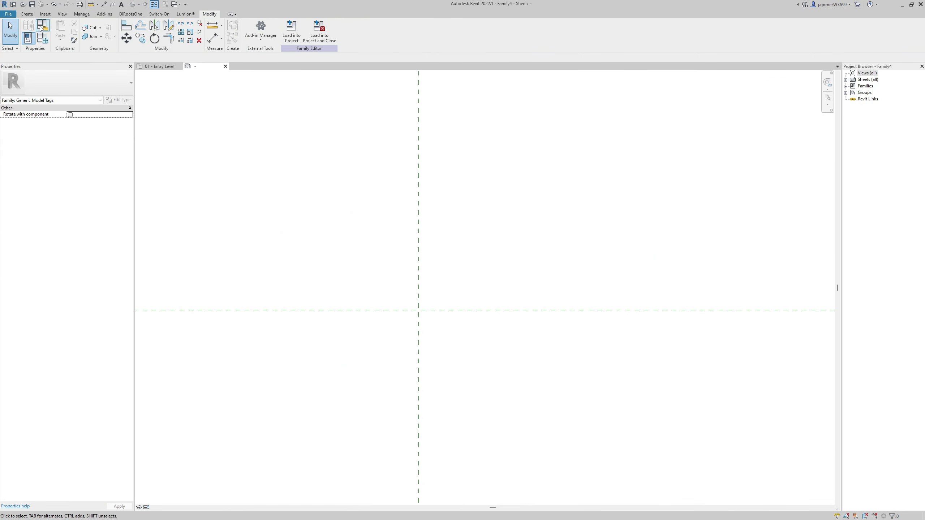
- Set the family category to Air Terminal Tags and return to the Entry Level floor plan
click(28, 24)
click(504, 117)
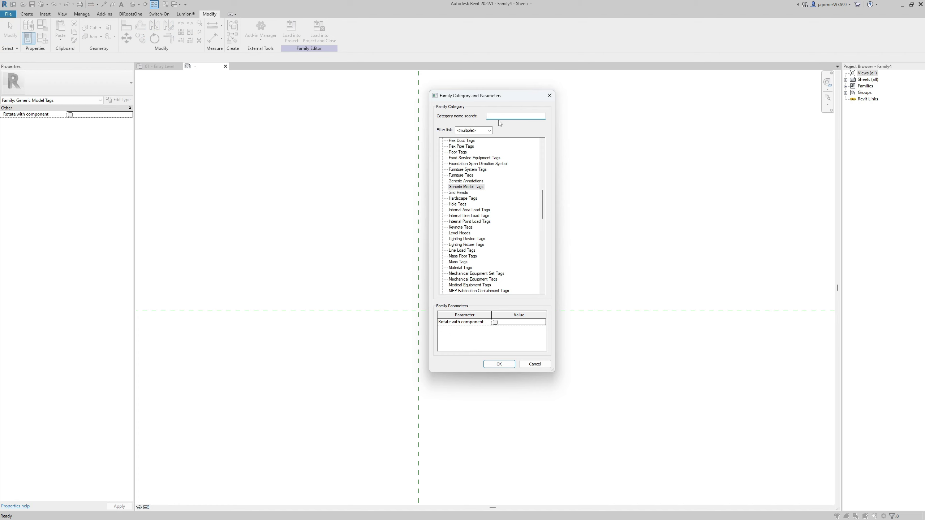
text(ai)
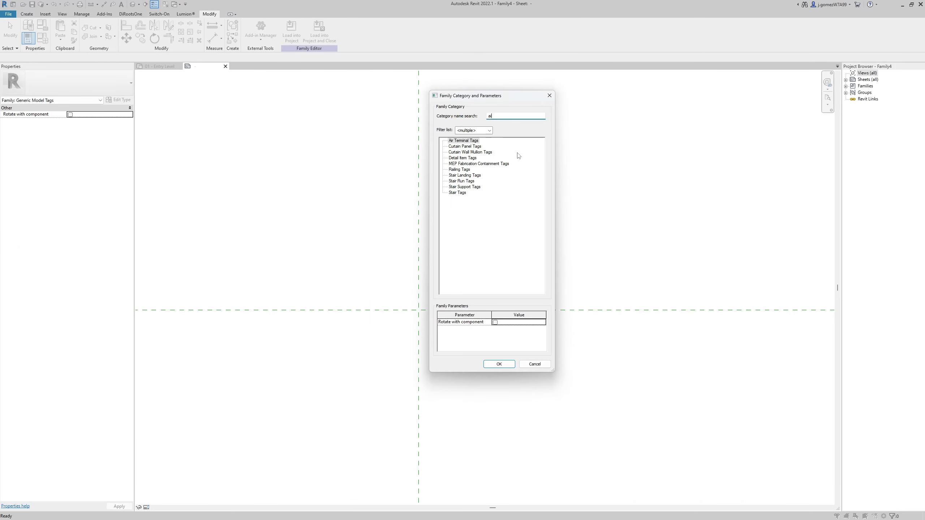
click(473, 142)
click(497, 364)
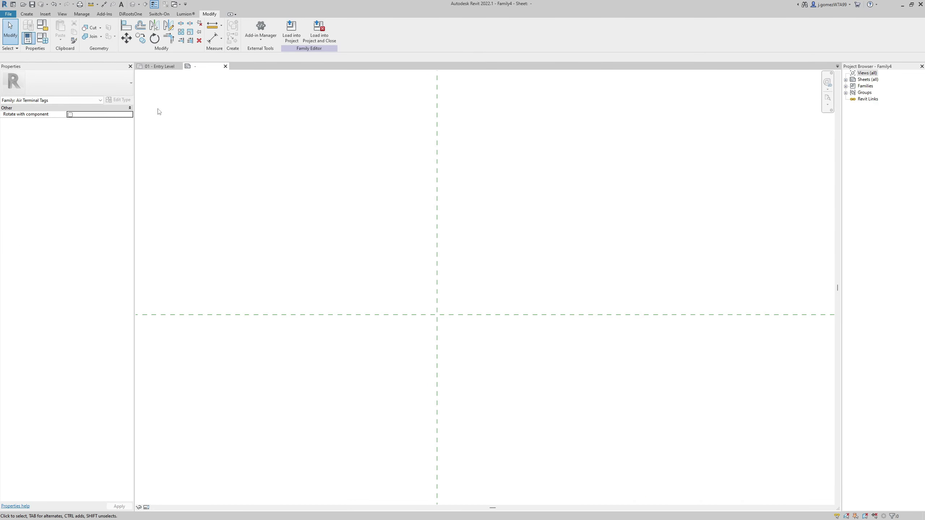
click(159, 67)
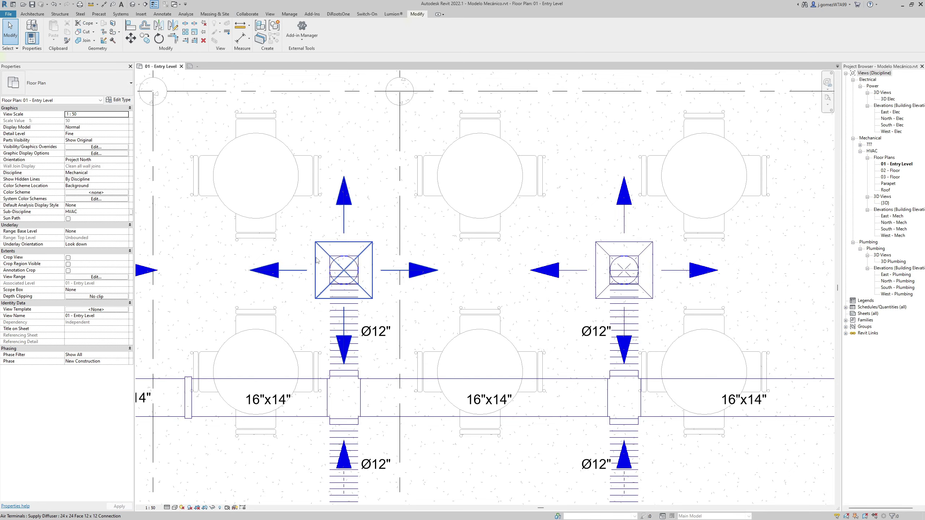
- Check a supply diffuser's Size property, then return to the new tag family
click(316, 260)
middle_drag(316, 260, 300, 249)
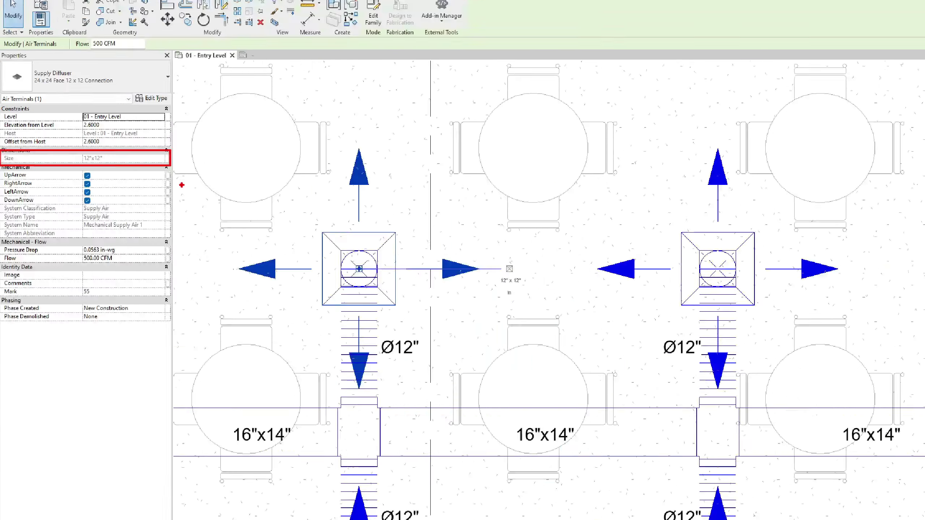
double_click(560, 362)
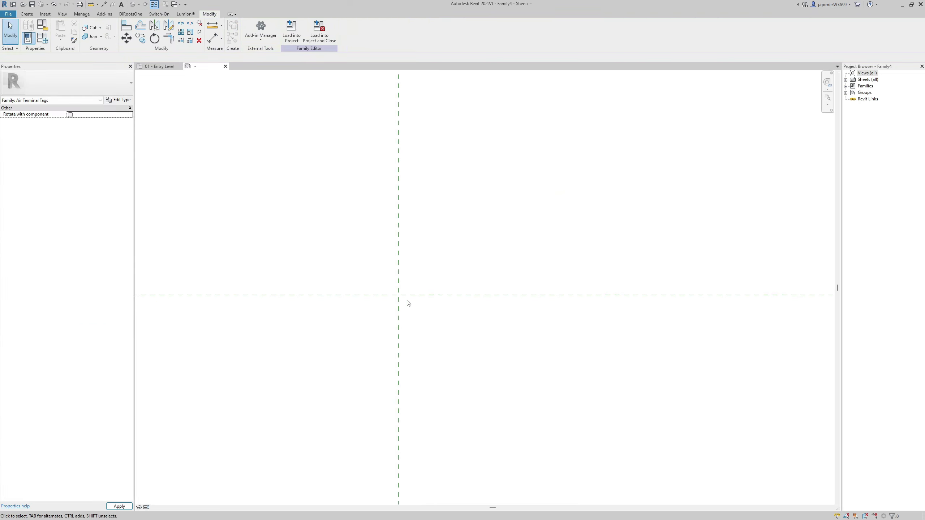
- Place a label showing the Size parameter at the reference planes' intersection
click(258, 30)
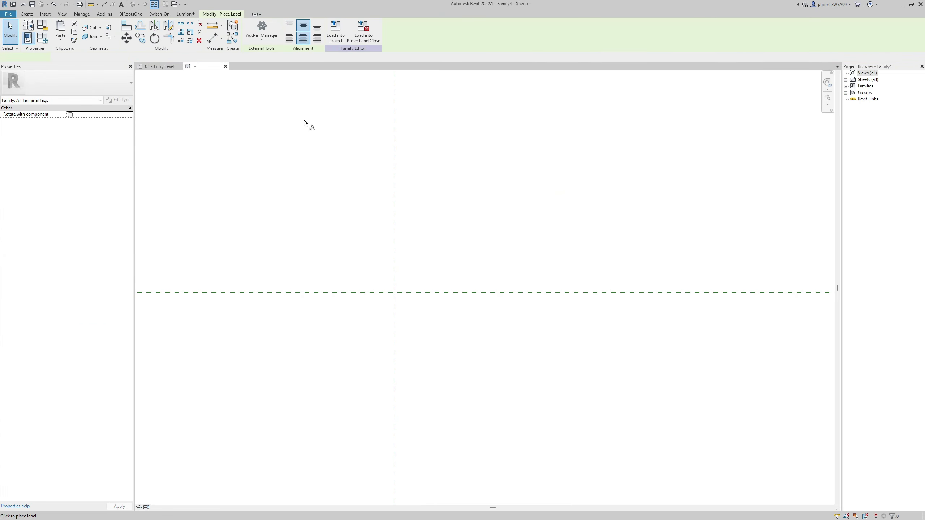
click(394, 292)
drag(300, 197, 306, 226)
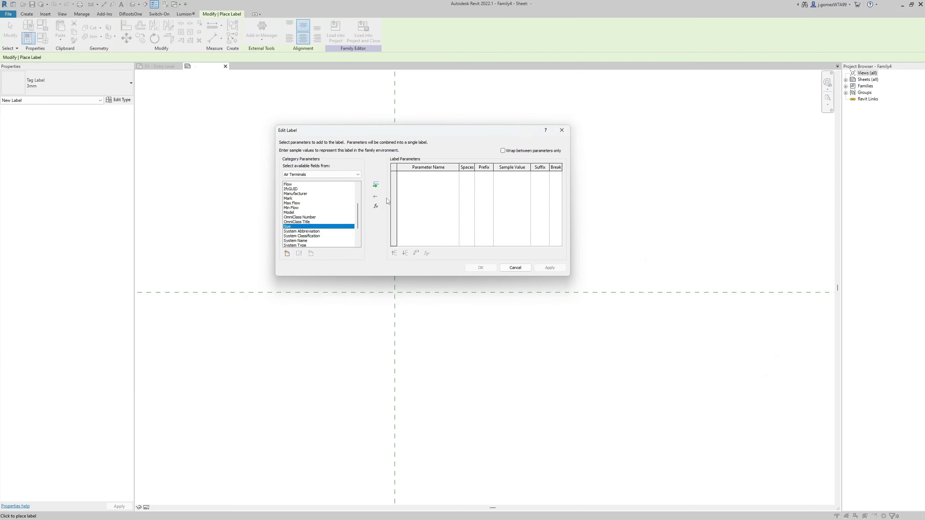
click(376, 185)
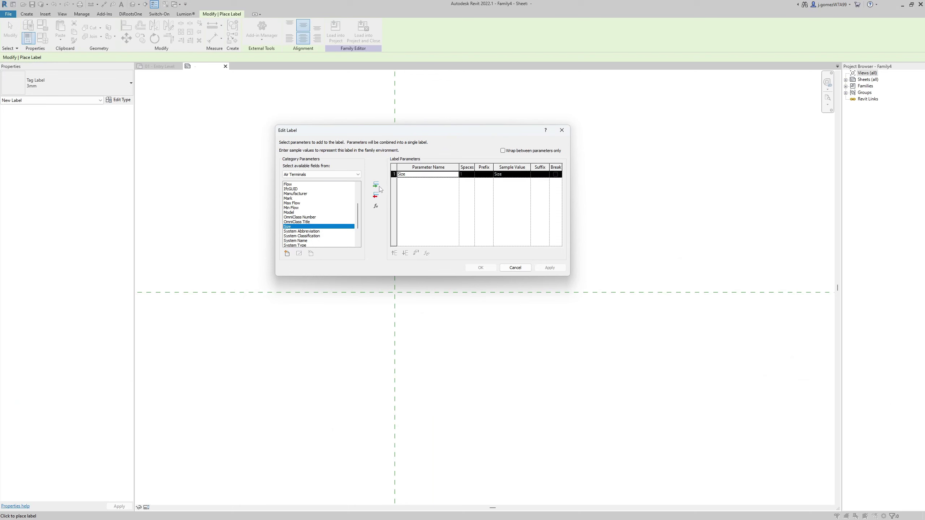
click(484, 174)
click(490, 269)
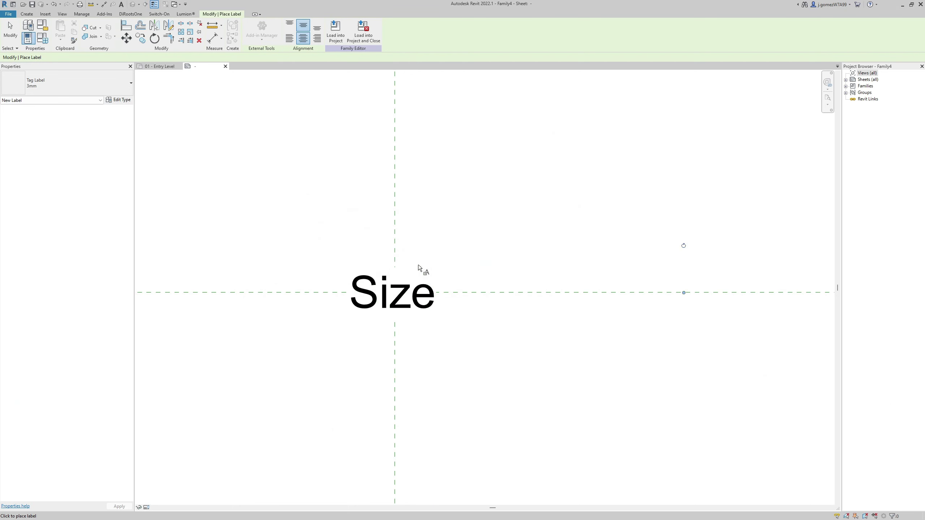
- Give the Size label a duplicated '2mm' type with 2 mm text, then load the family into the project
click(114, 100)
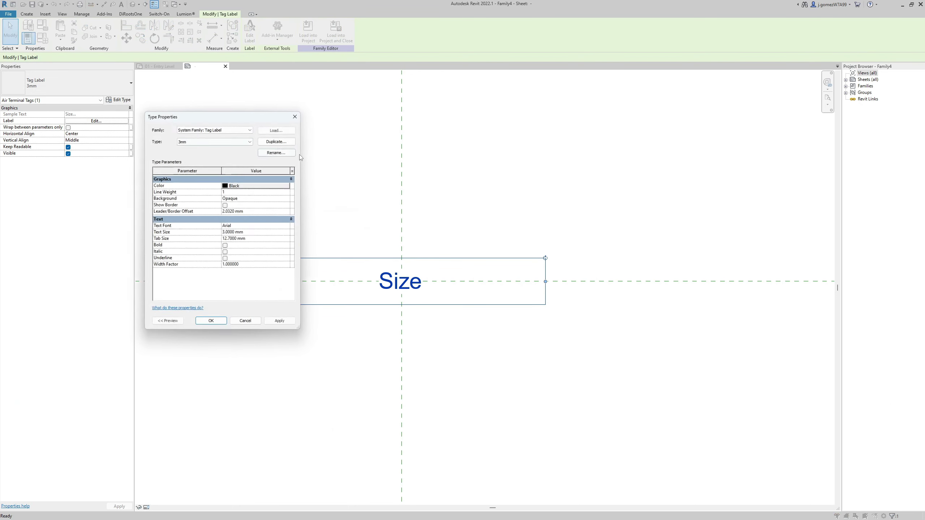
click(279, 141)
text(m)
key(Return)
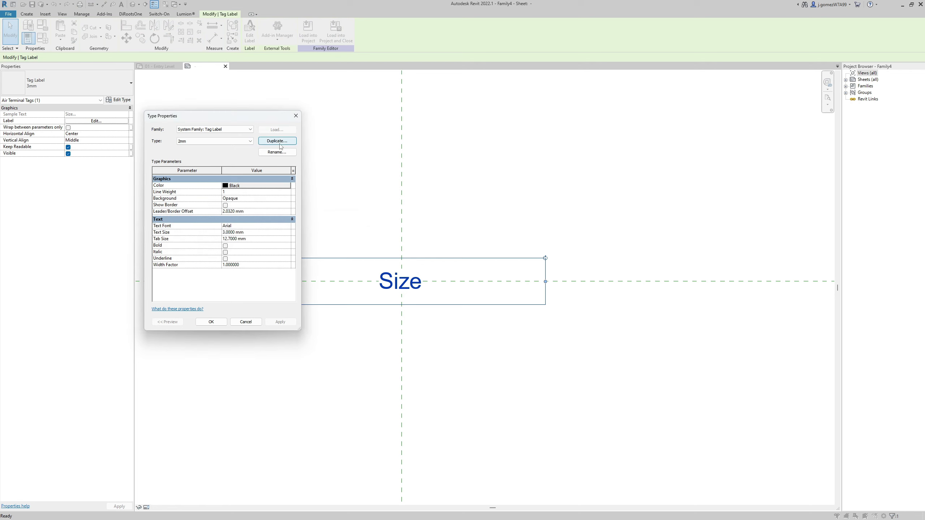
click(251, 233)
text(2)
click(256, 251)
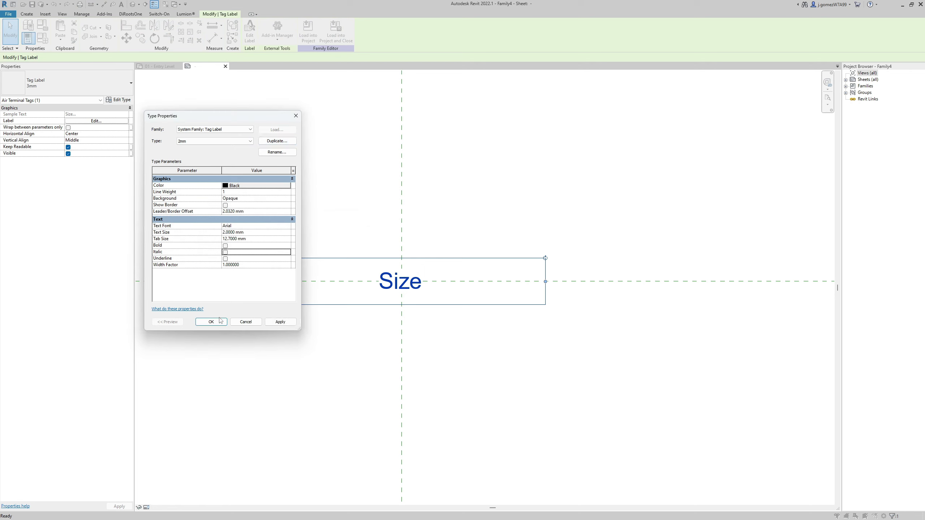
click(220, 320)
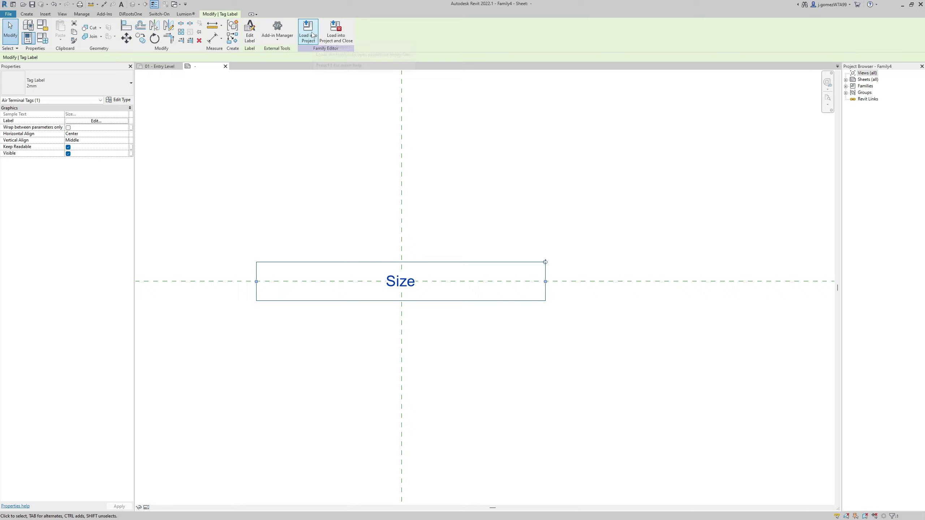
click(308, 32)
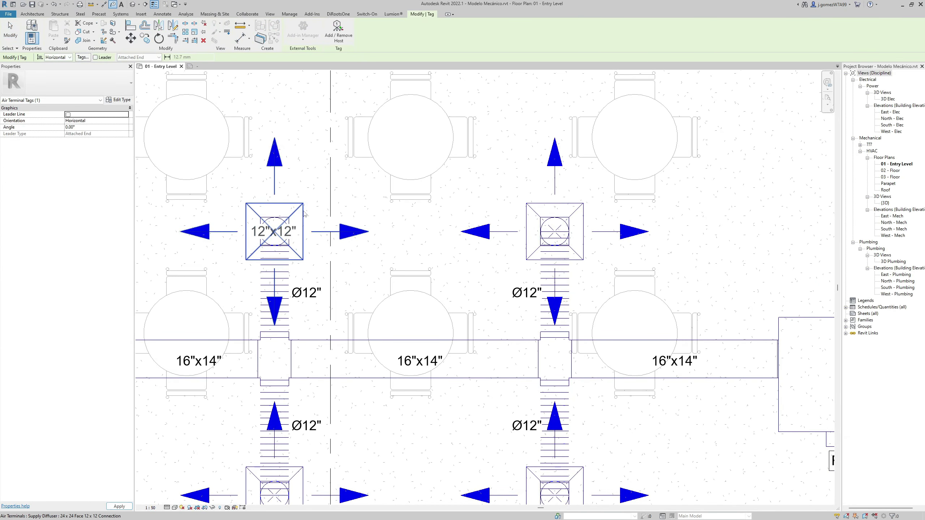
- Move the three diffusers' 12"x12" tags above-right of each diffuser
middle_drag(304, 215, 366, 265)
drag(397, 210, 399, 267)
scroll(607, 259, down, 3)
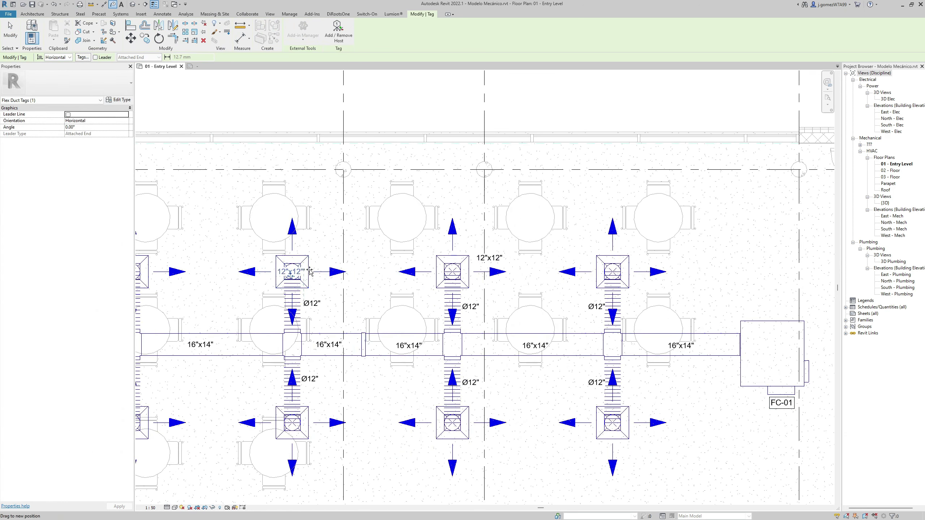
drag(310, 271, 346, 257)
middle_drag(155, 265, 314, 272)
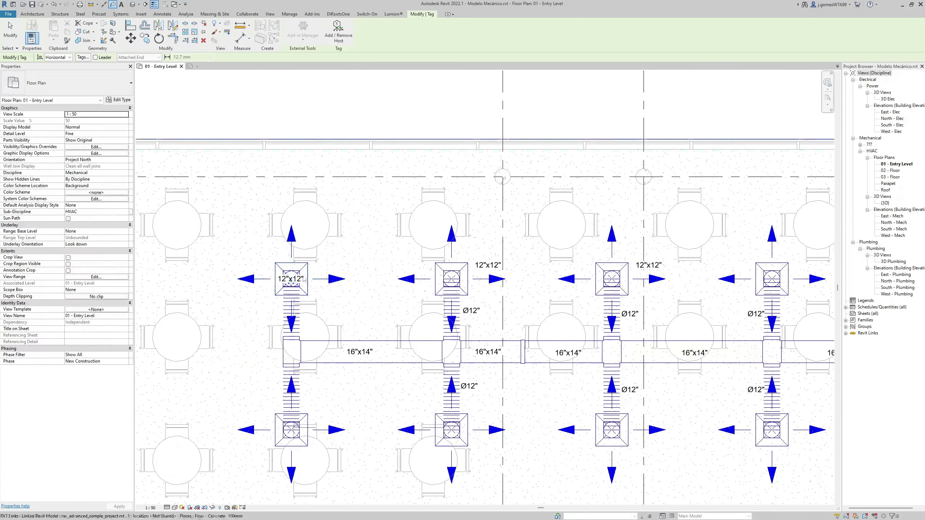
drag(305, 280, 346, 266)
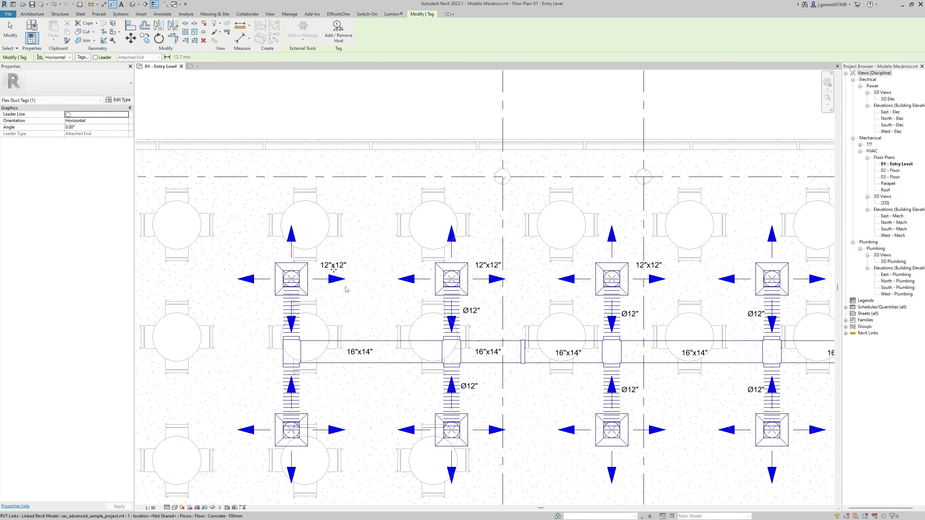
click(347, 289)
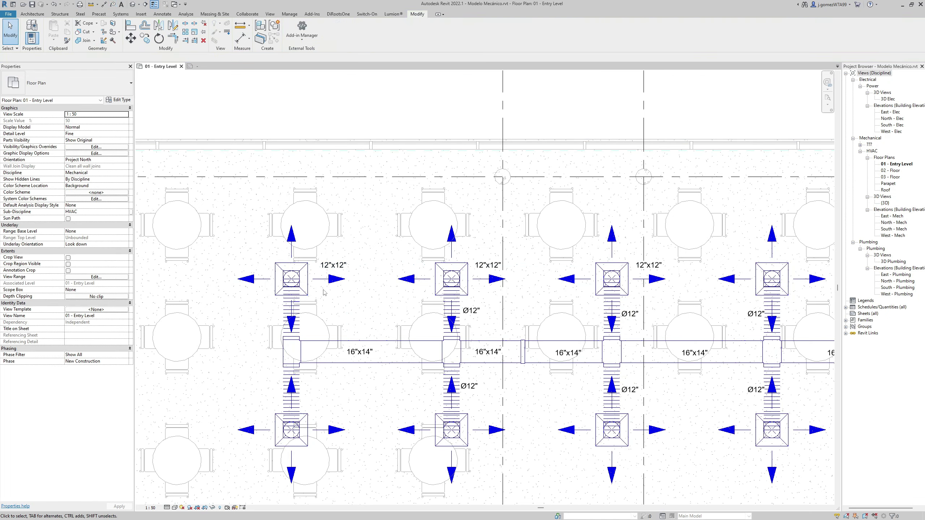
scroll(324, 292, up, 2)
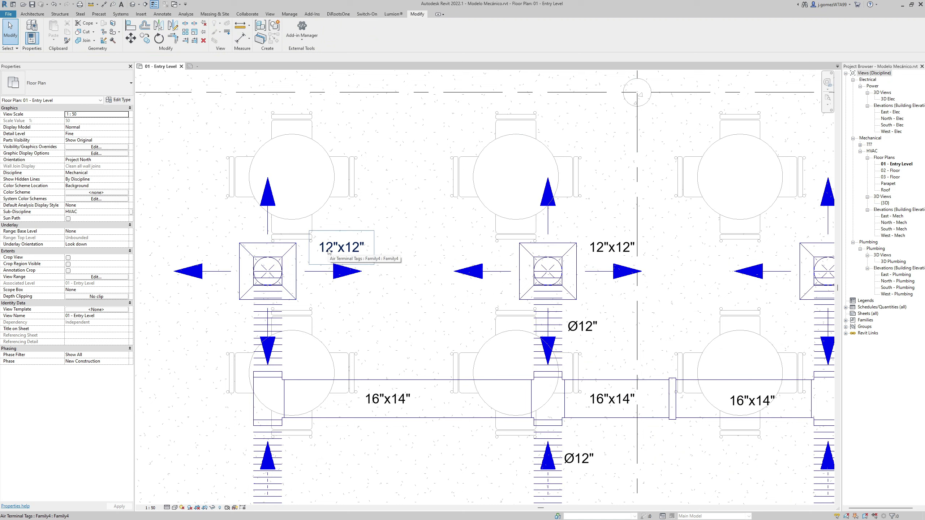
- Type the note text DIF.12"X12" with a second line reading R.R. 12"X12"
scroll(305, 222, up, 1)
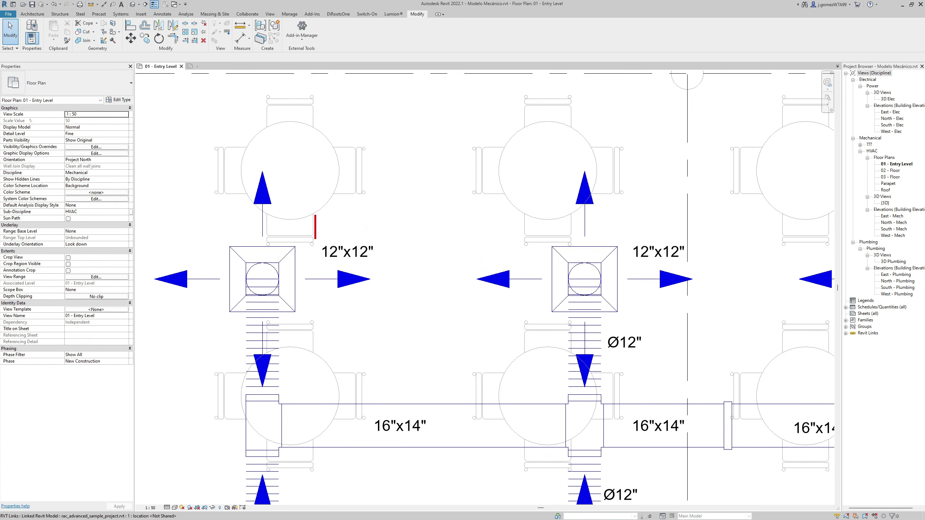
text(DIF.)
text(12"X1")
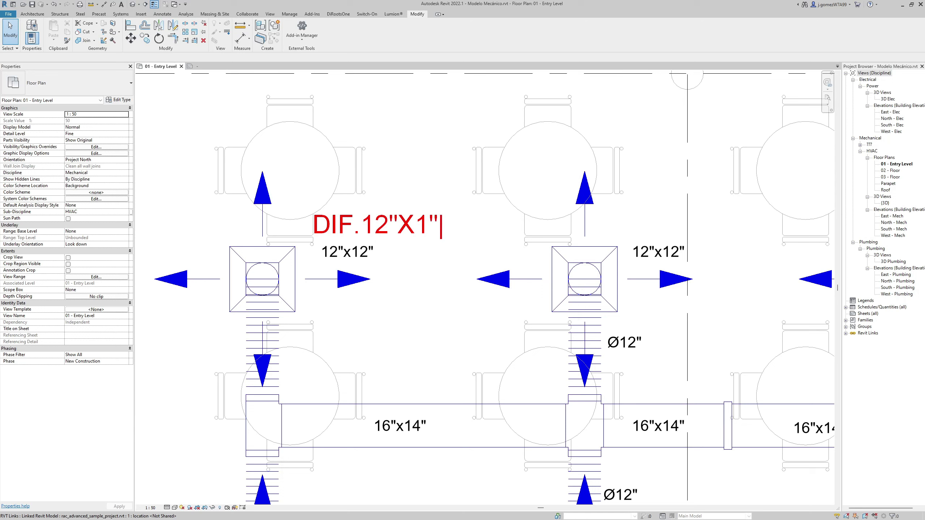
key(BackSpace)
text(2")
text(R.R)
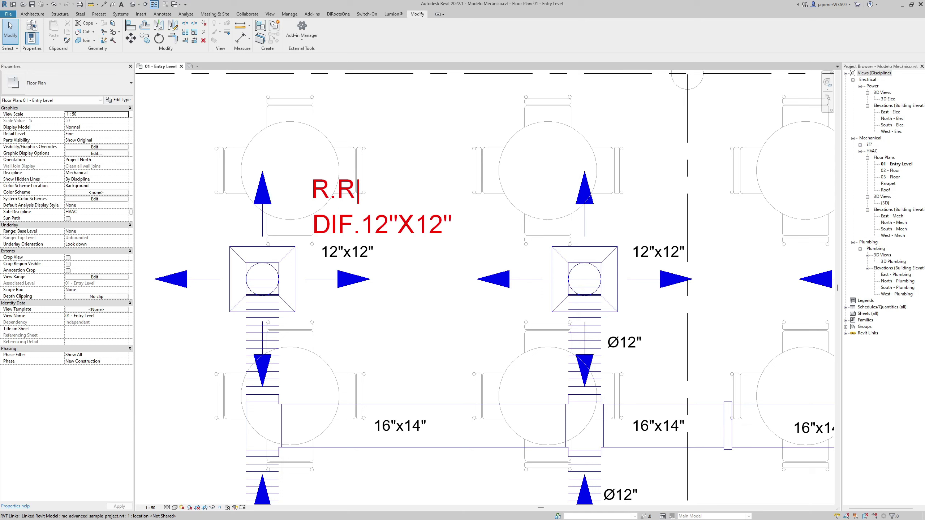
text(. 12")
text(X12")
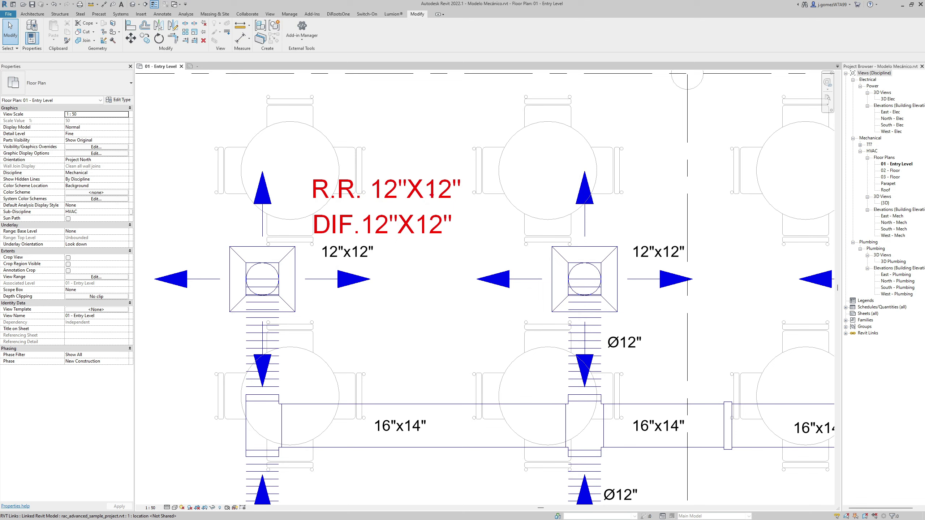
- Edit the Air Terminal tag family so its Size label has a DIF. prefix
double_click(379, 267)
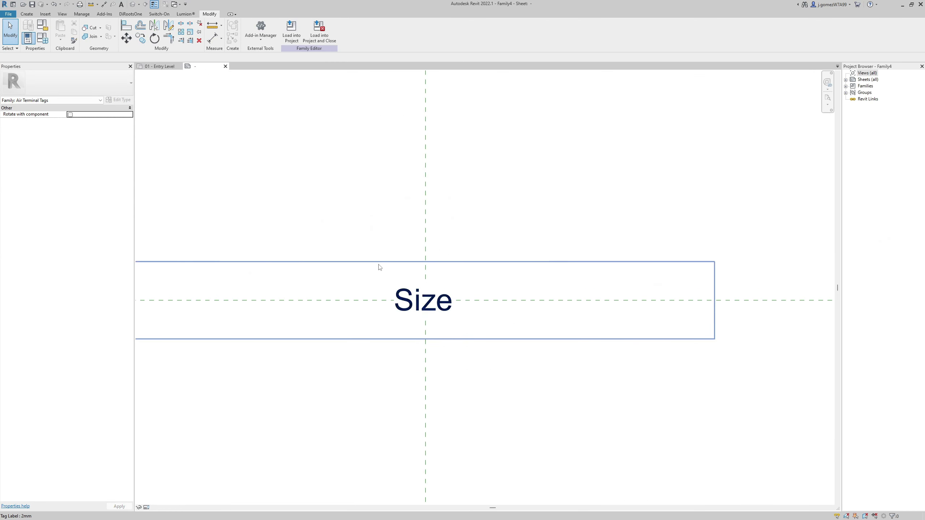
click(406, 297)
scroll(406, 297, down, 2)
drag(247, 298, 357, 298)
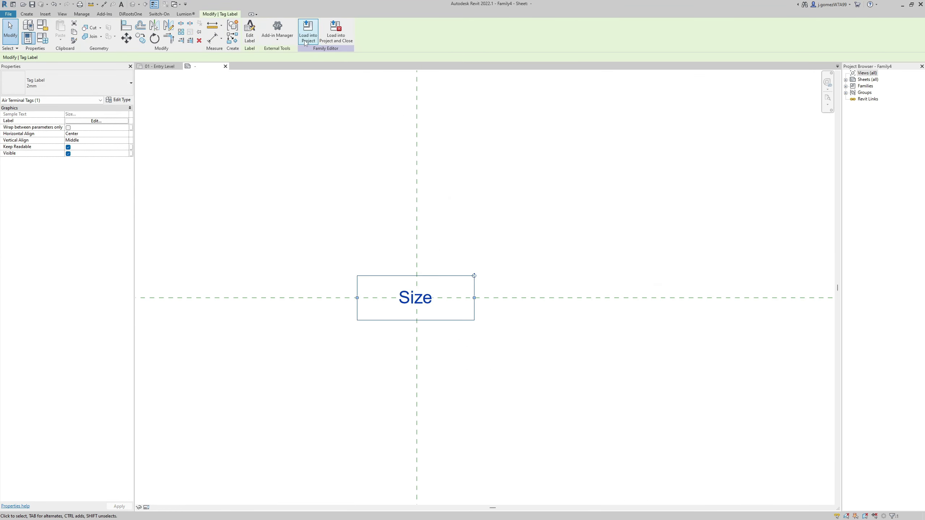
click(249, 33)
click(484, 175)
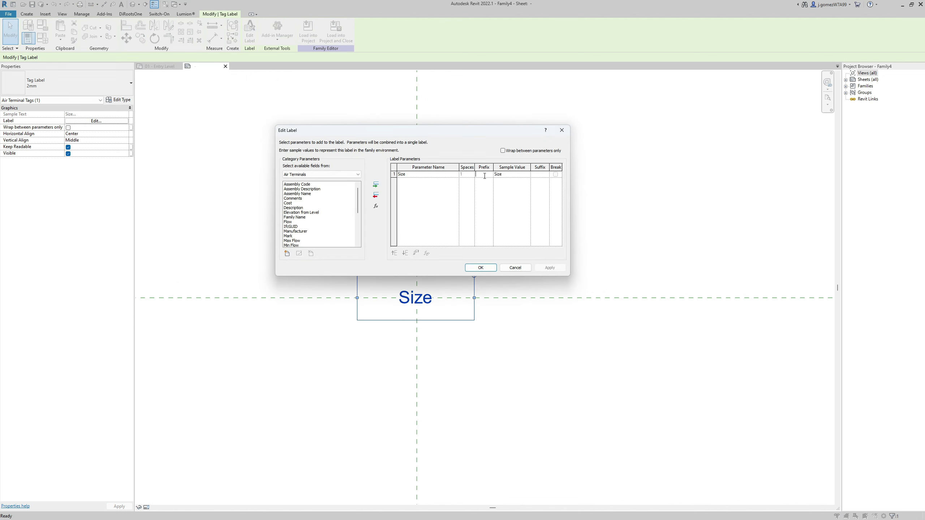
text(DIA.)
key(Tab)
click(481, 267)
- Load the updated tag family into the project, overwriting the existing version
click(308, 33)
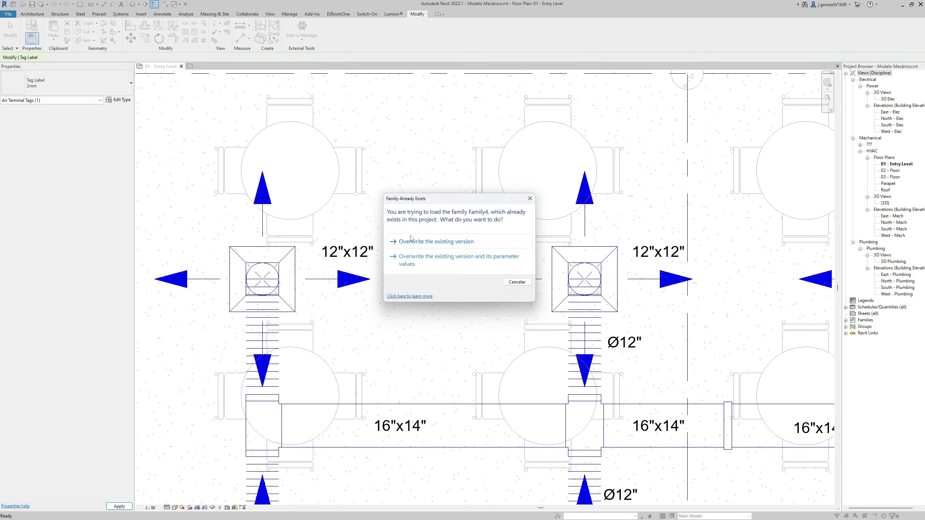
click(411, 237)
scroll(419, 241, down, 3)
- Reposition the existing DIF.12"x12" tags up and to the right beside their diffusers
scroll(367, 239, up, 1)
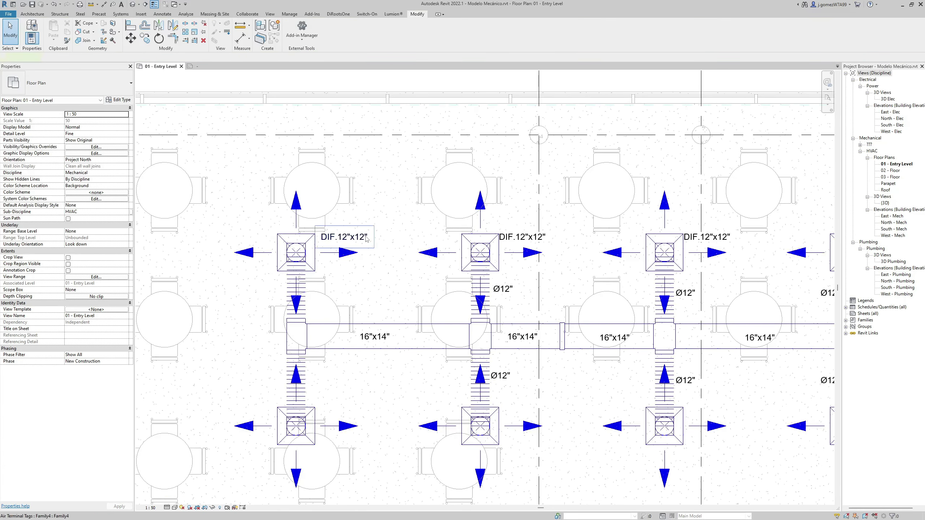
click(367, 239)
ctrl+click(522, 237)
drag(522, 236, 528, 227)
middle_drag(380, 249, 267, 200)
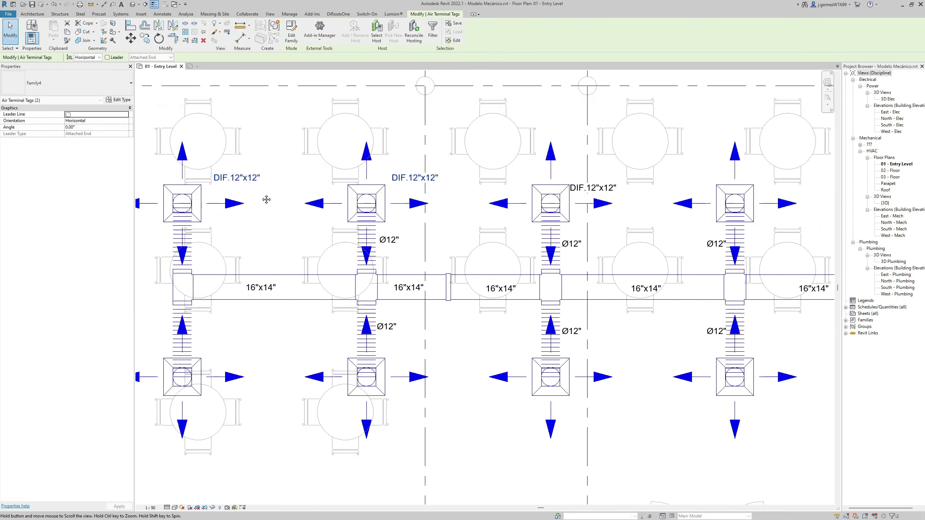
scroll(506, 219, down, 1)
scroll(506, 218, down, 1)
click(535, 209)
click(563, 191)
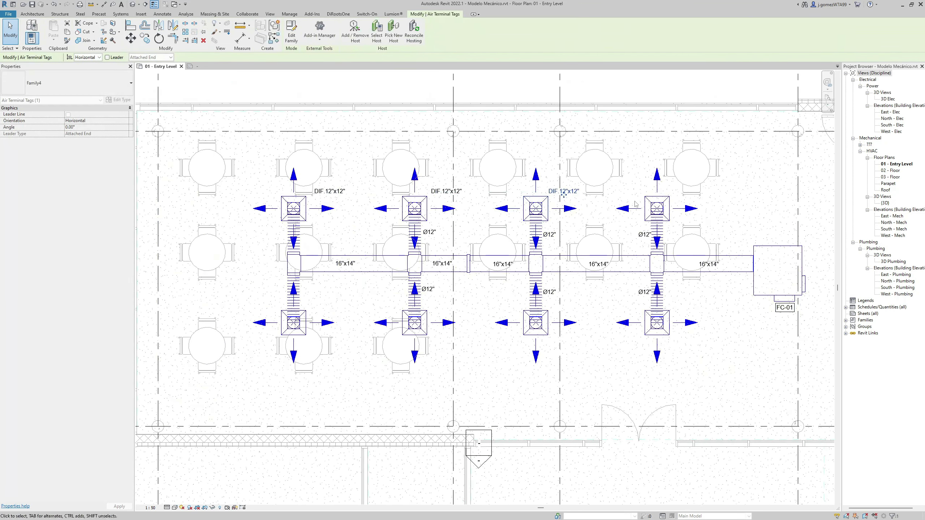
- Move a DIF.12"x12" tag beneath its diffuser in the lower row
scroll(635, 204, up, 2)
click(584, 203)
click(587, 199)
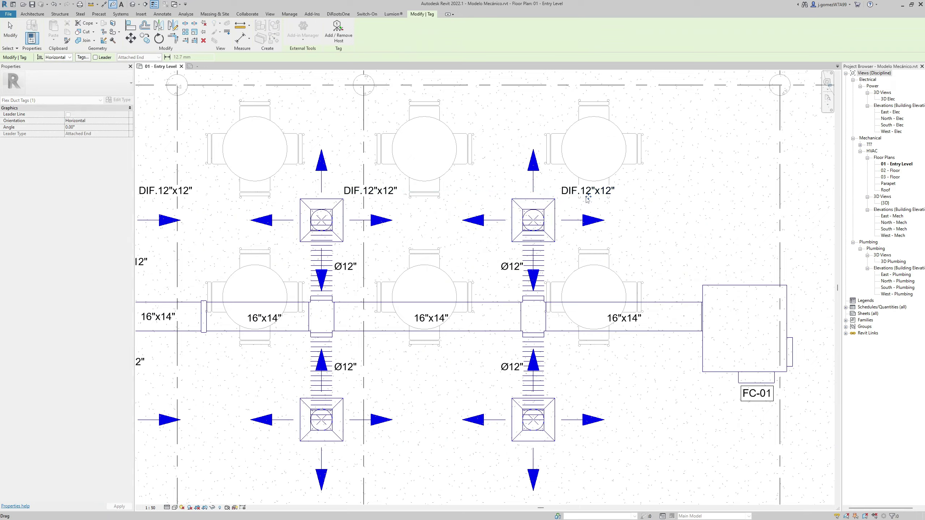
mouse_move(587, 199)
mouse_down()
mouse_move(500, 136)
mouse_move(495, 276)
mouse_up()
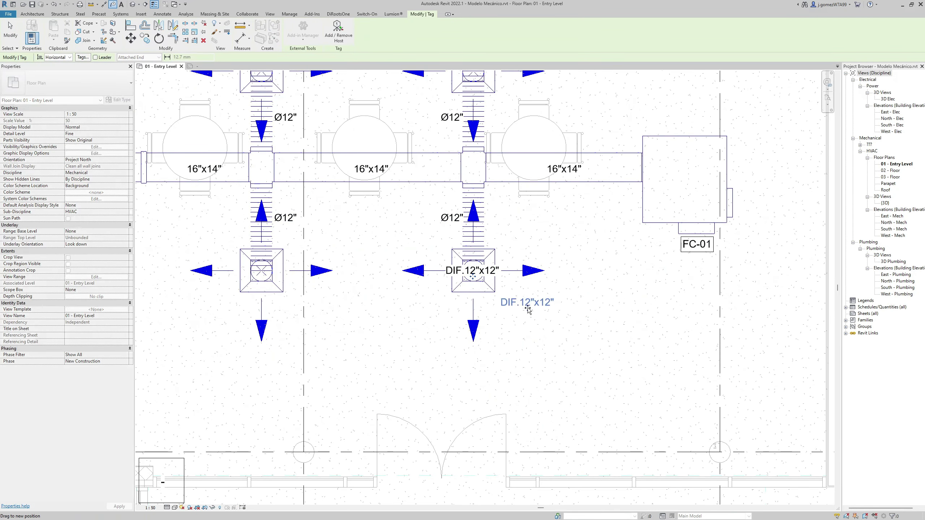
drag(472, 277, 531, 310)
- Tag the next two lower diffusers with DIF.12"x12" tags placed beneath each
click(285, 287)
key(Escape)
click(276, 282)
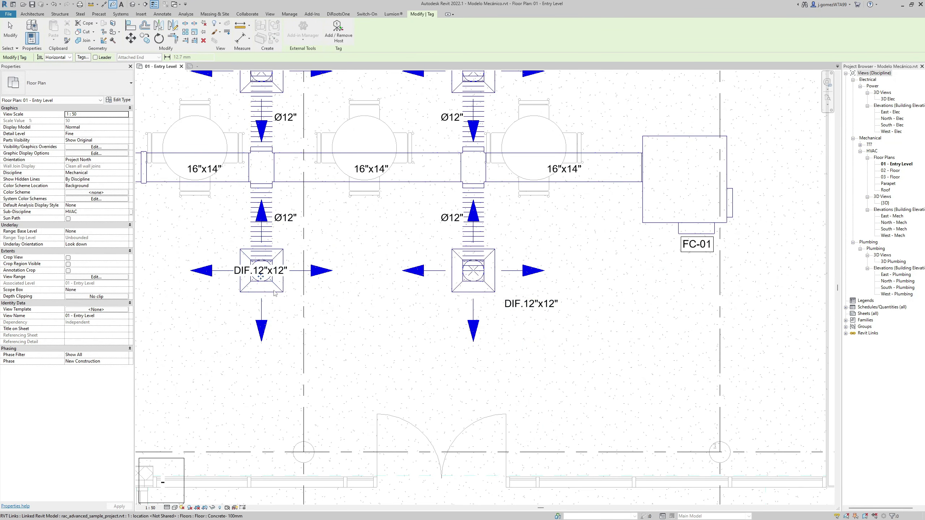
drag(261, 279, 305, 311)
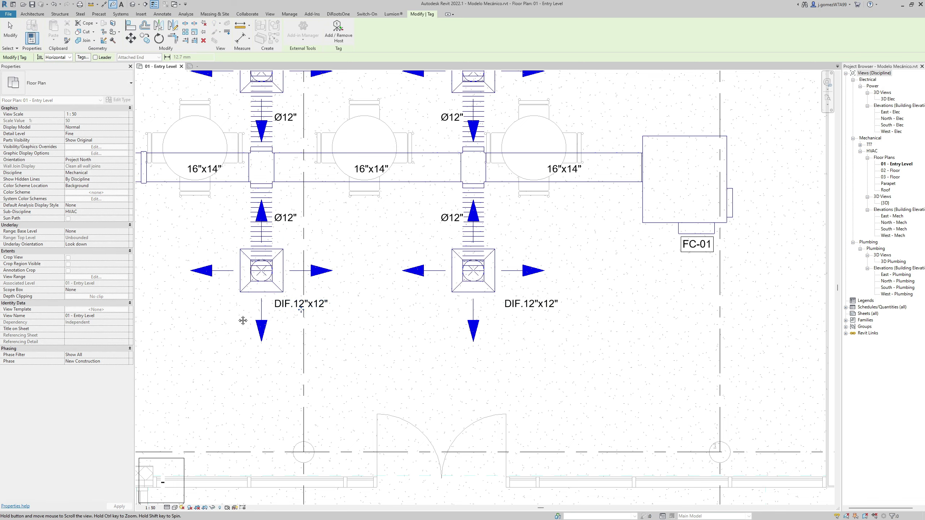
middle_drag(305, 312, 531, 306)
click(296, 286)
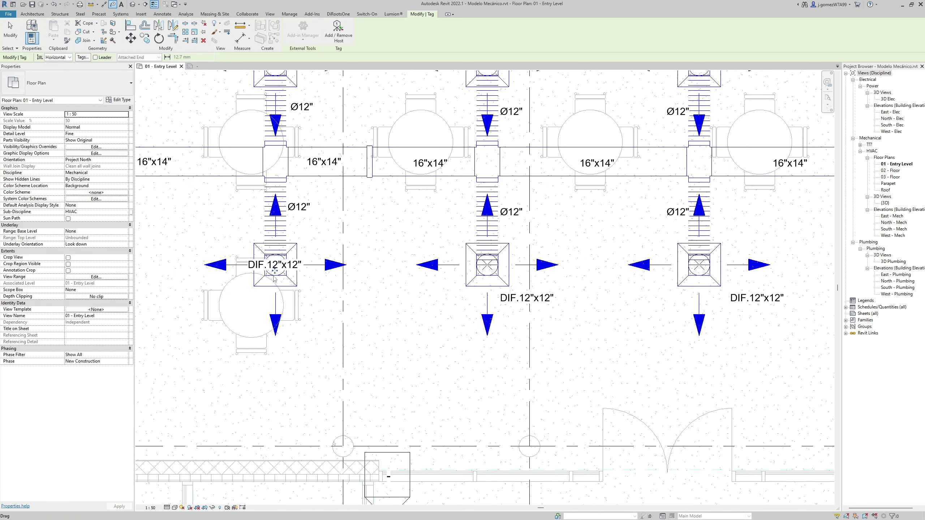
drag(276, 270, 314, 304)
- Tag the last untagged lower diffuser and place its DIF.12"x12" tag beneath it
middle_drag(314, 303, 557, 320)
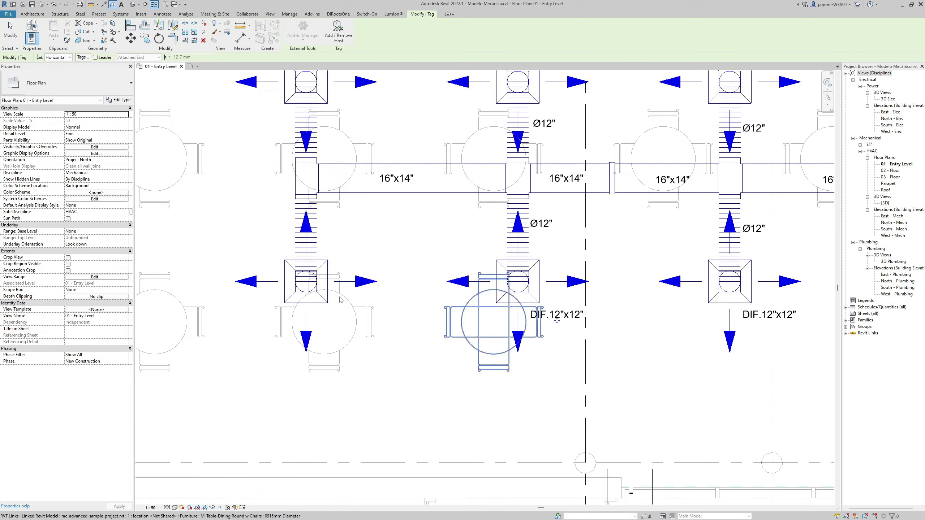
click(306, 284)
drag(318, 302, 354, 322)
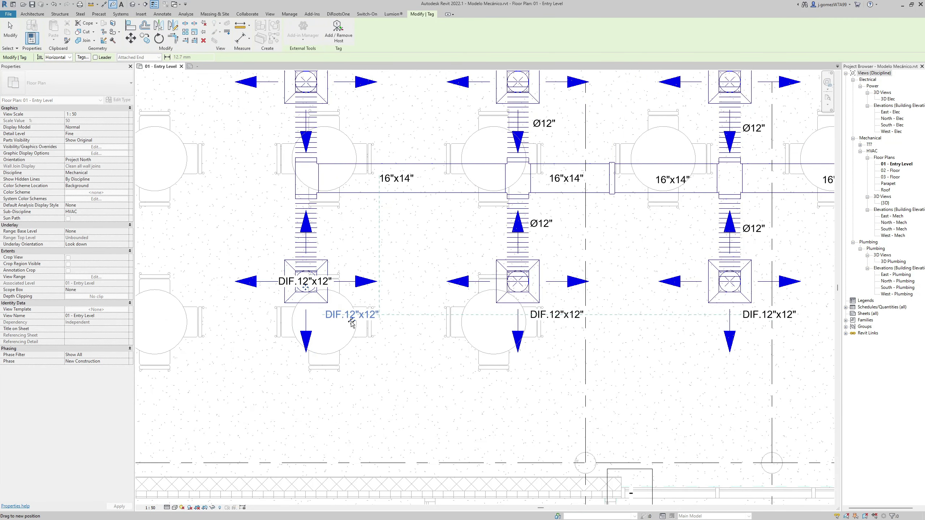
scroll(354, 321, down, 3)
key(Escape)
- Zoom and pan the floor plan to review the tagged diffusers
scroll(416, 387, down, 1)
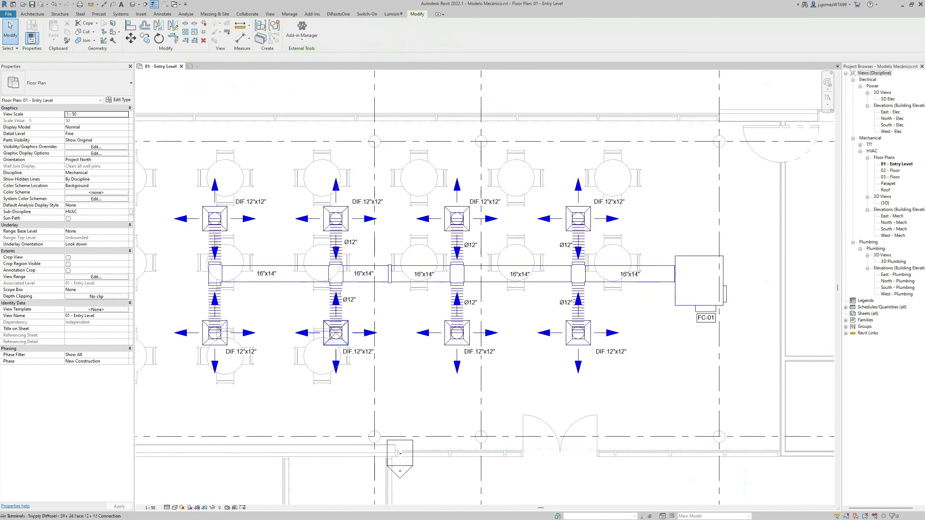
scroll(416, 387, up, 1)
scroll(322, 176, up, 1)
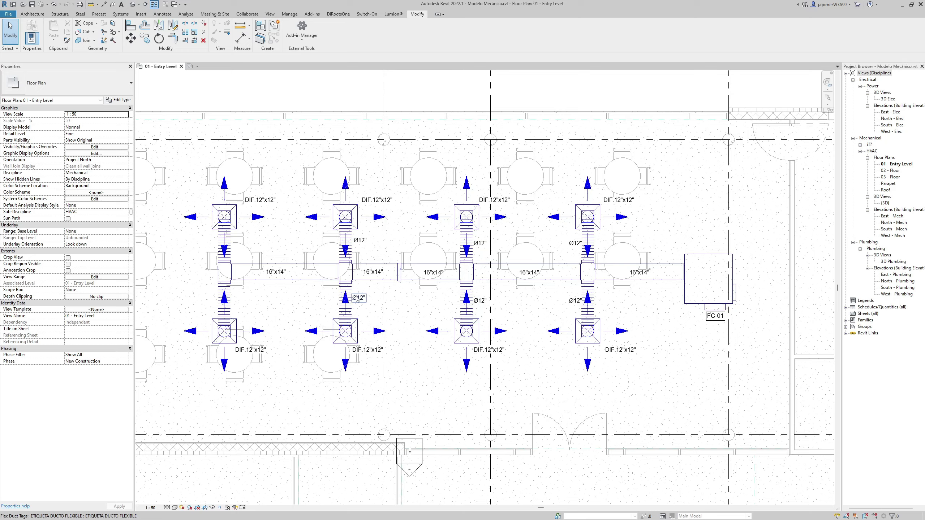
scroll(583, 321, up, 1)
scroll(568, 342, up, 1)
scroll(552, 364, up, 1)
middle_drag(552, 364, 543, 372)
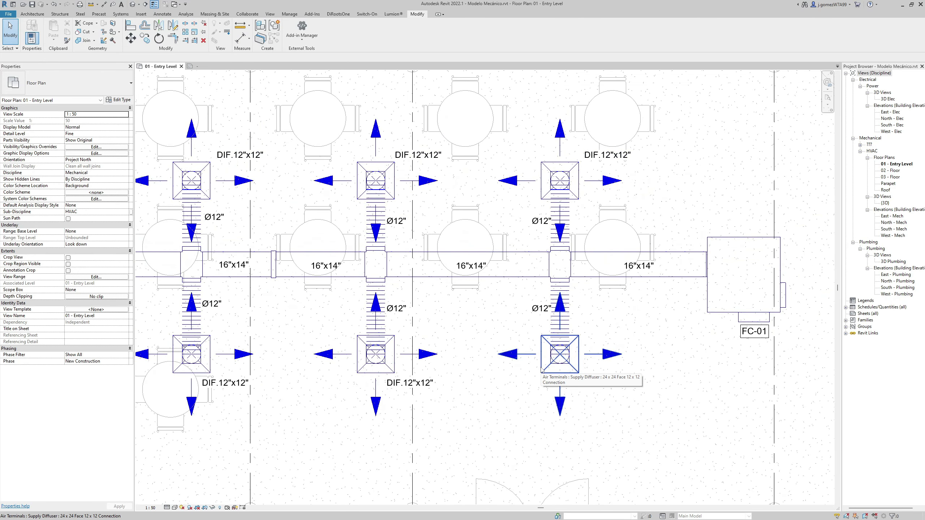
scroll(510, 341, up, 1)
middle_drag(510, 341, 506, 342)
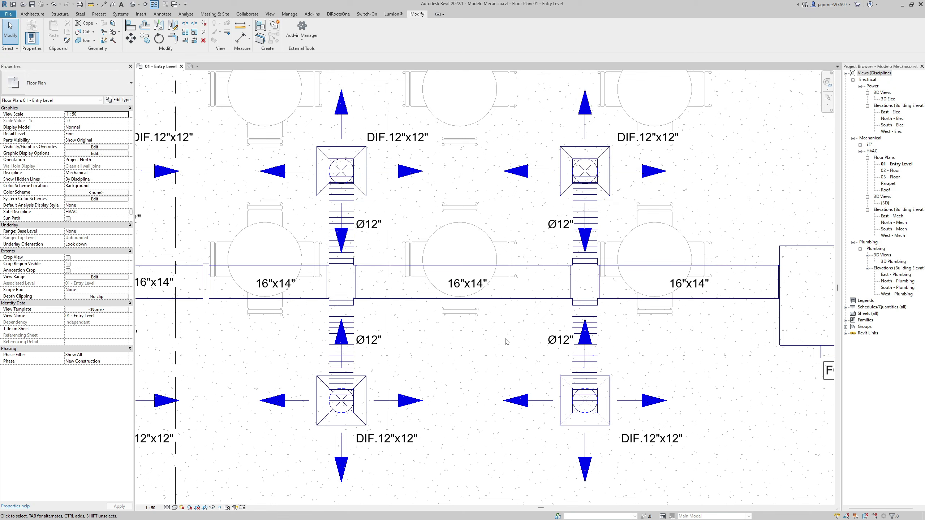
scroll(505, 378, down, 2)
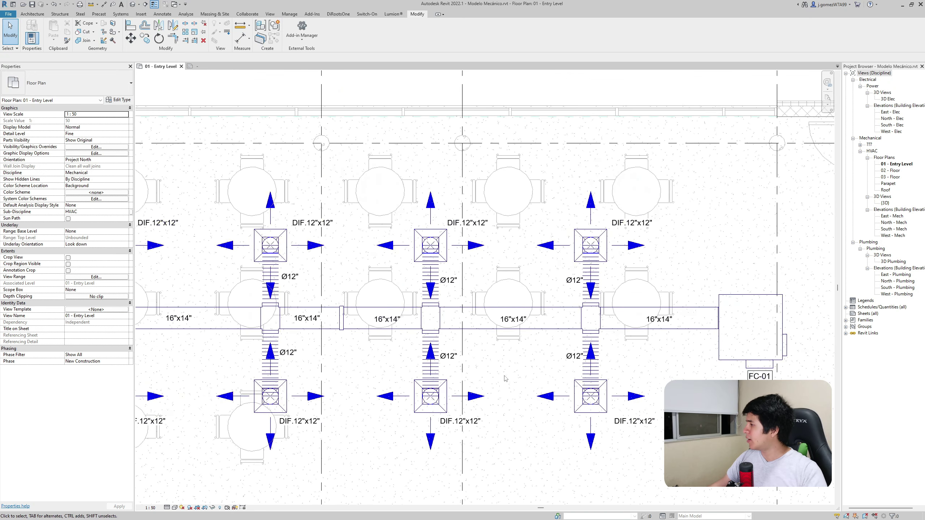
scroll(505, 379, down, 1)
middle_drag(505, 379, 564, 383)
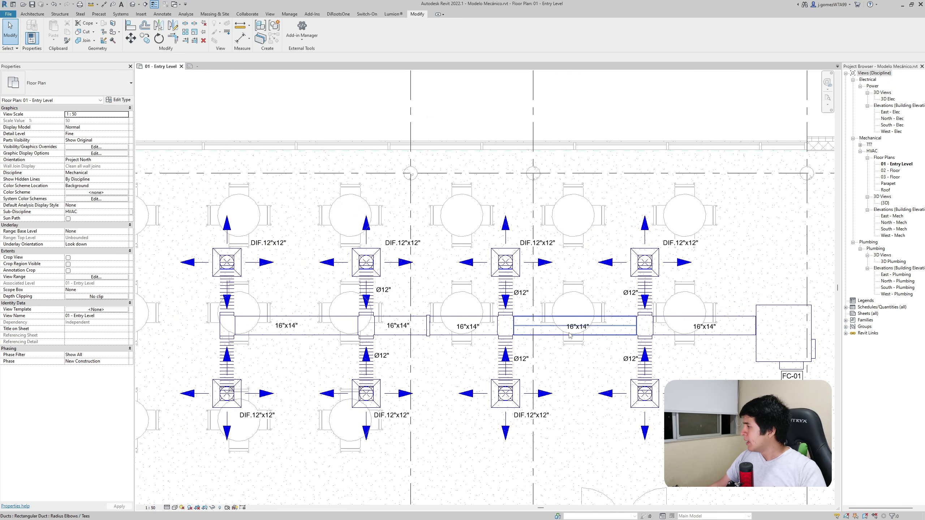
middle_drag(570, 336, 567, 334)
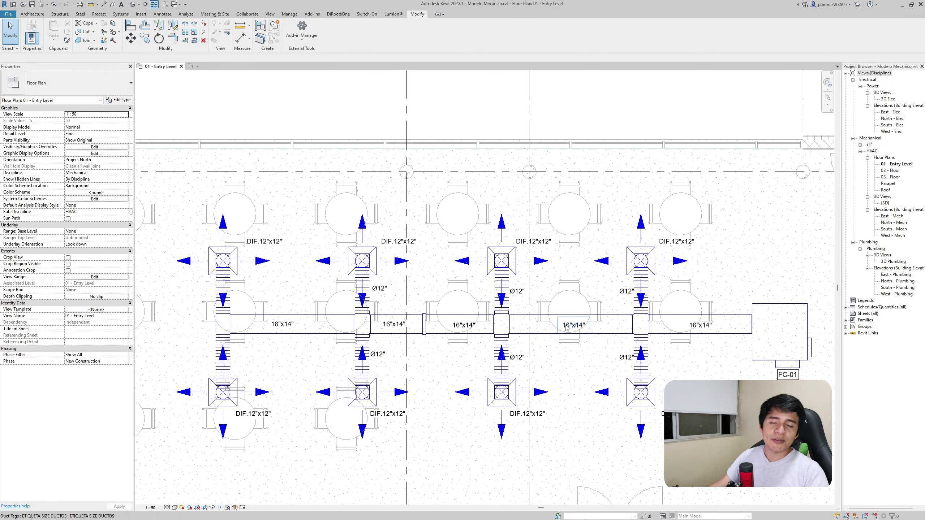